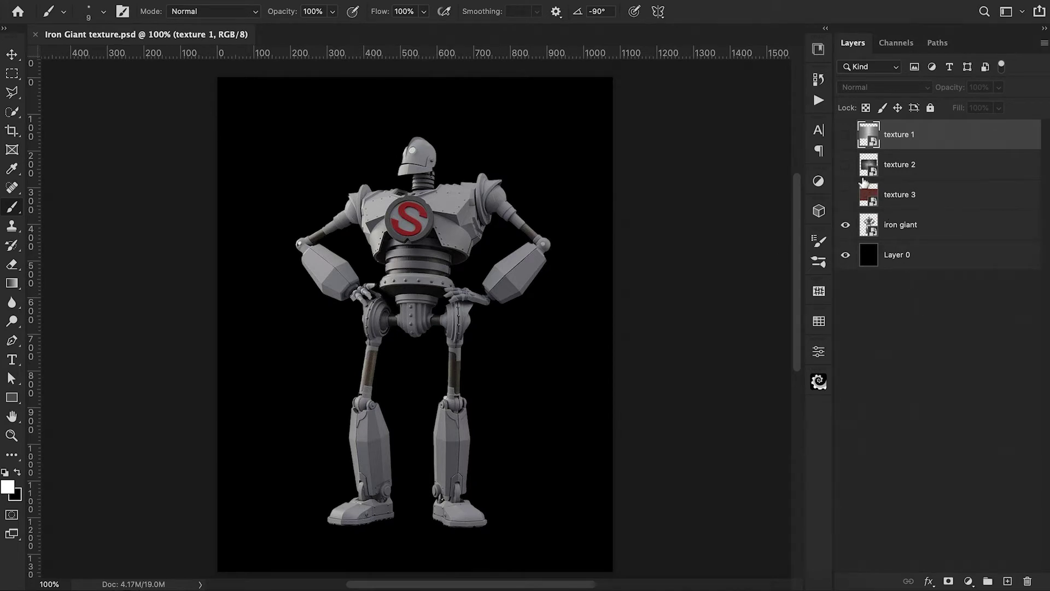
- Preview the texture 1, texture 2 and texture 3 layers over the robot, leaving all three hidden
left_click(846, 197)
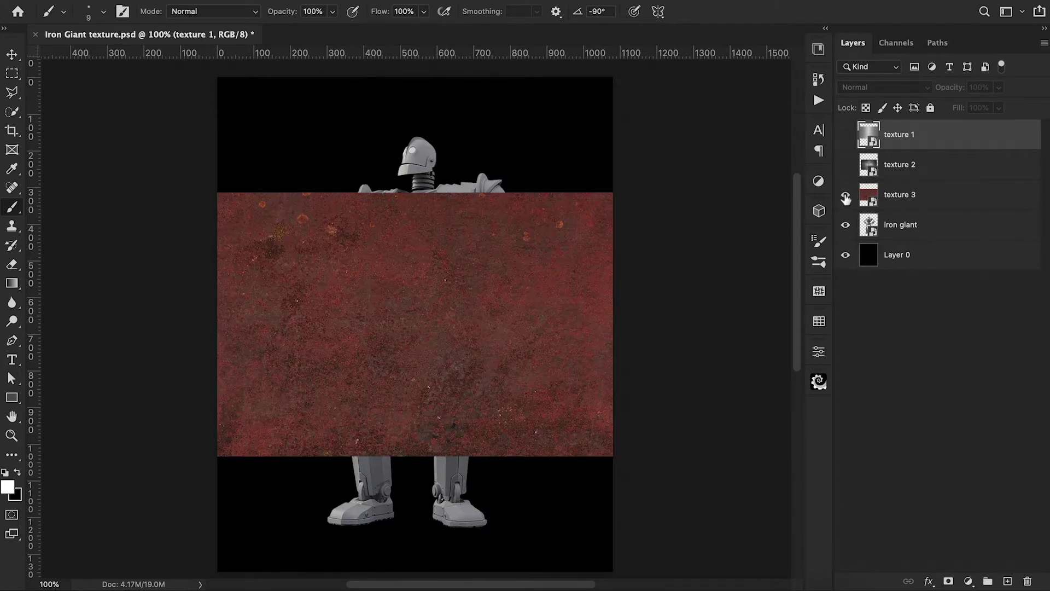
left_click(847, 166)
left_click(846, 136)
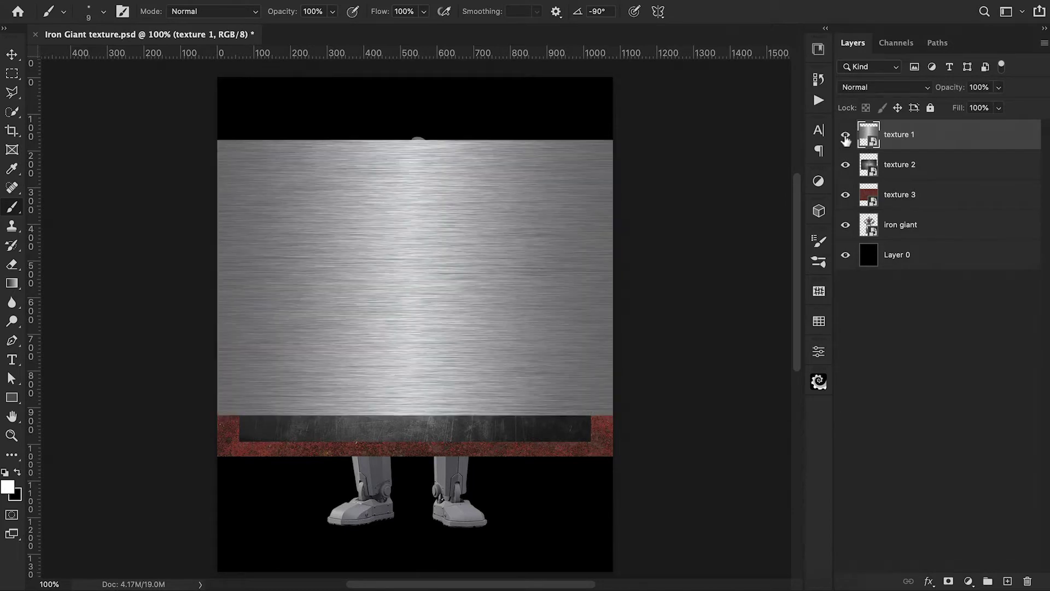
left_click_drag(846, 140, 847, 202)
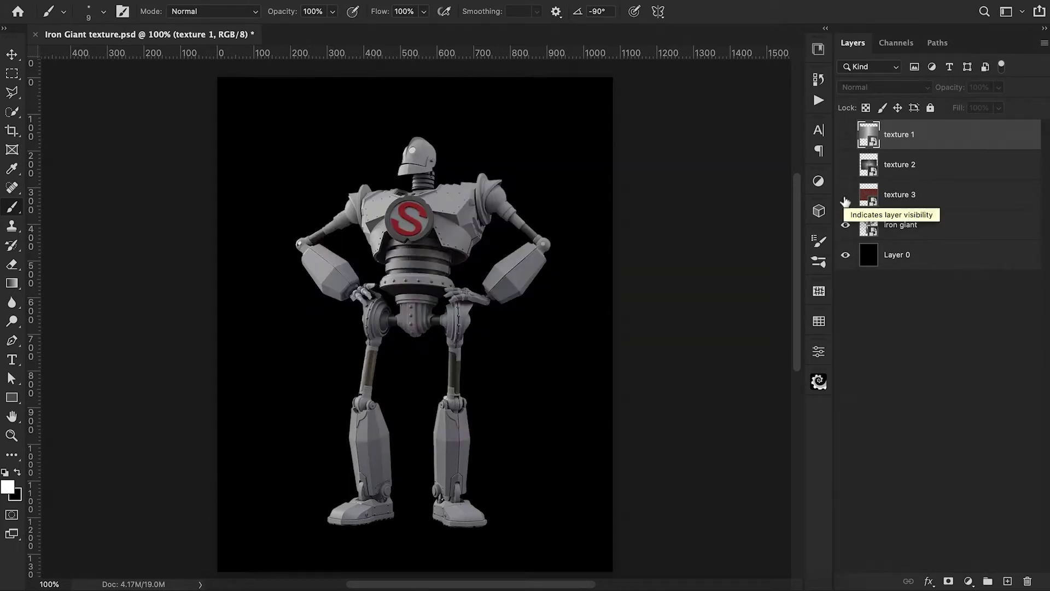
left_click(846, 136)
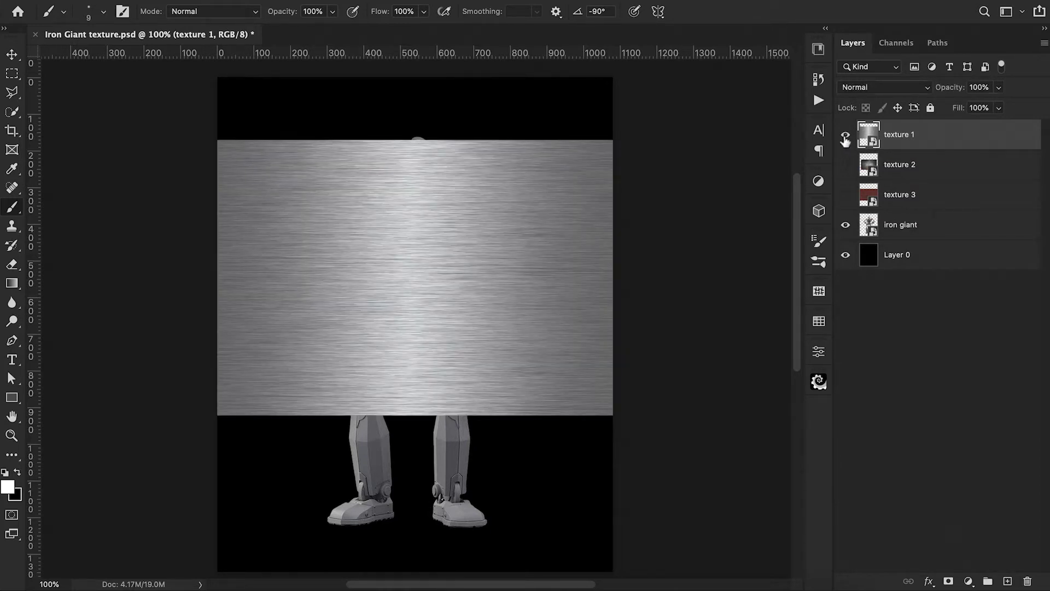
left_click(846, 138)
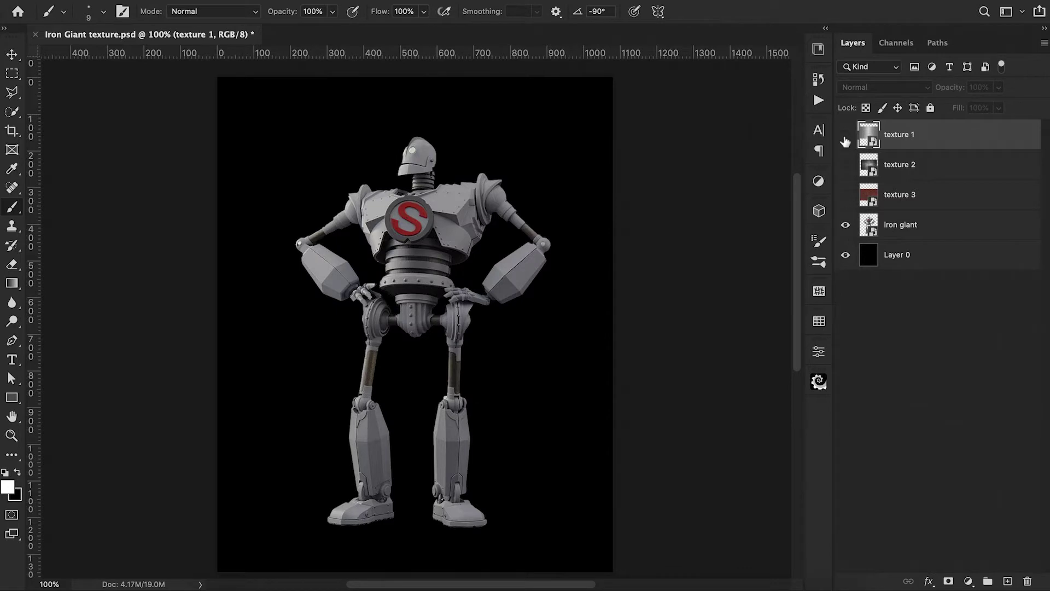
- Duplicate the texture 1 layer, show the copy and lower its opacity to 43%
key("super+j")
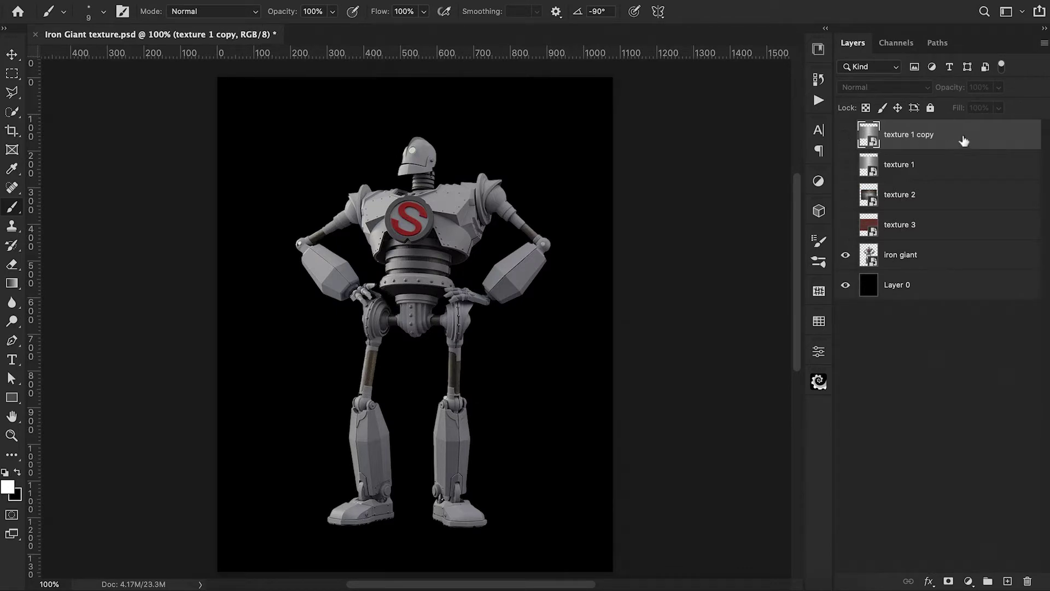
left_click(846, 136)
left_click_drag(953, 91, 908, 108)
- Free-transform the texture copy, scaling, rotating and distorting it to fit the perspective of the robot's right-hand chest plate as seen in the image
key("super+t")
key("super+plus")
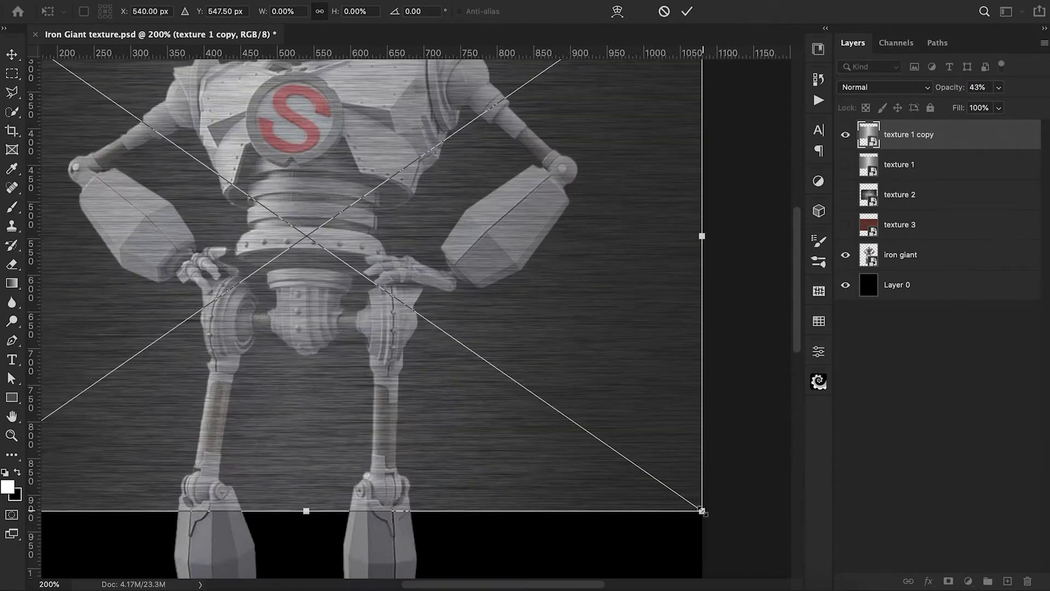
left_click_drag(702, 511, 416, 232)
scroll(437, 360, "up", 5)
scroll(436, 360, "left", 2)
left_click_drag(591, 211, 592, 272)
left_click_drag(391, 151, 411, 155)
left_click_drag(275, 111, 346, 182)
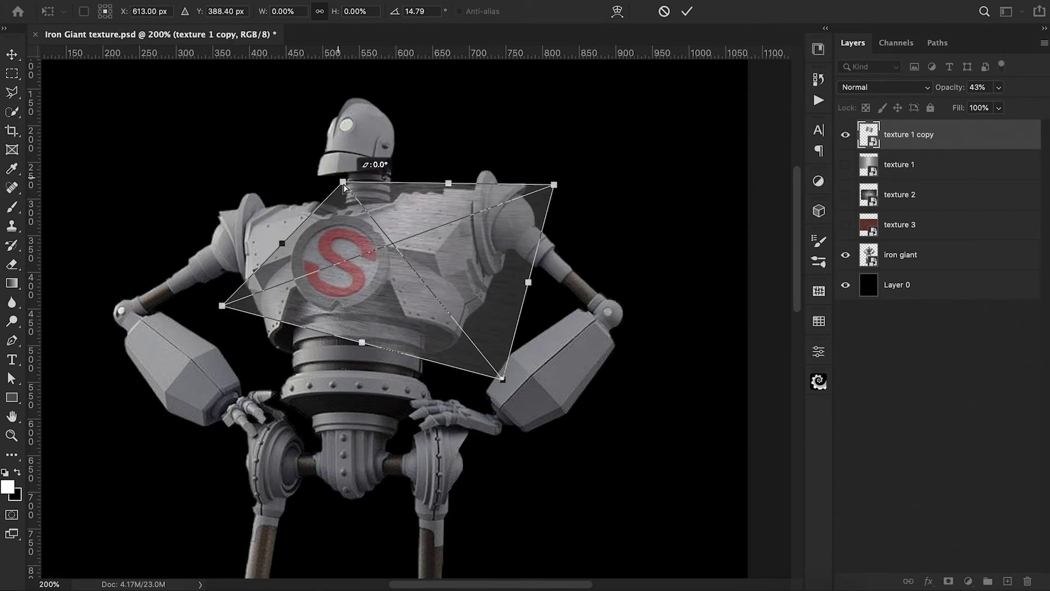
left_click_drag(503, 378, 471, 305)
left_click_drag(222, 305, 256, 282)
left_click(686, 12)
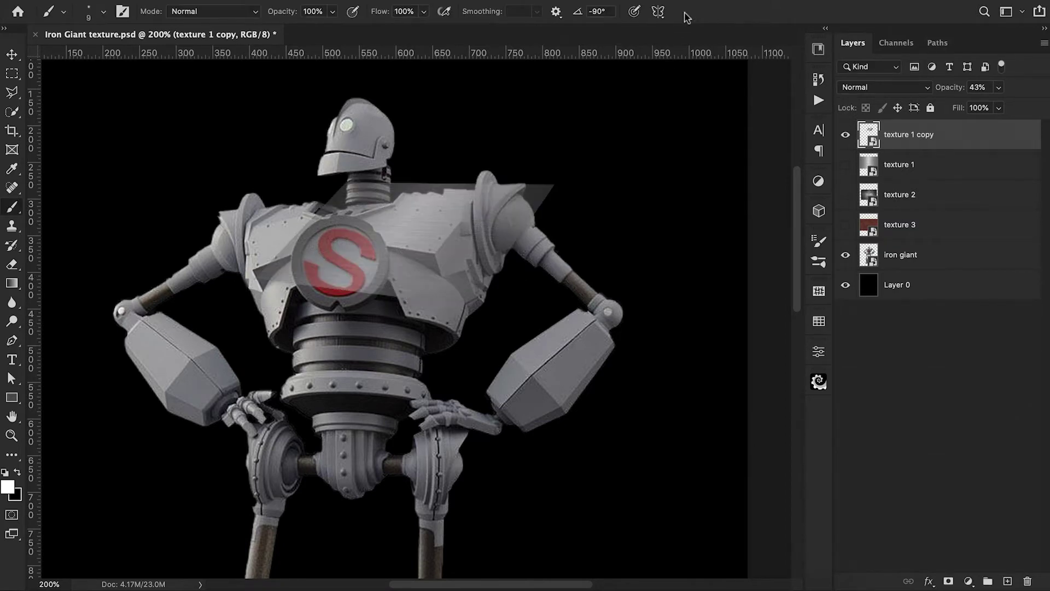
- Add a layer mask to the transformed texture copy, restore its opacity to 100% and invert the mask to black
left_click(950, 581)
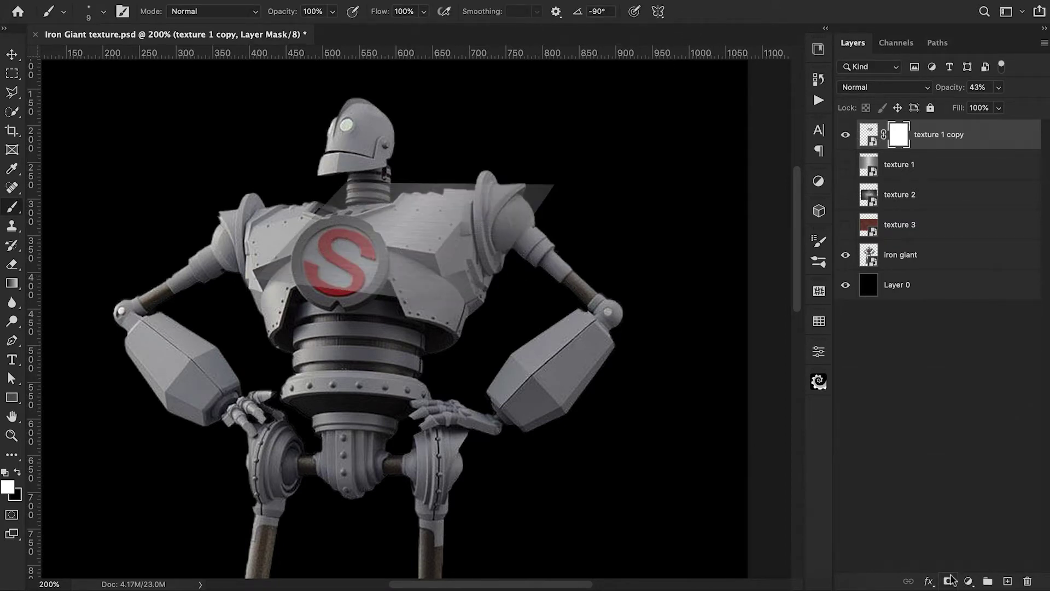
left_click_drag(957, 89, 1006, 94)
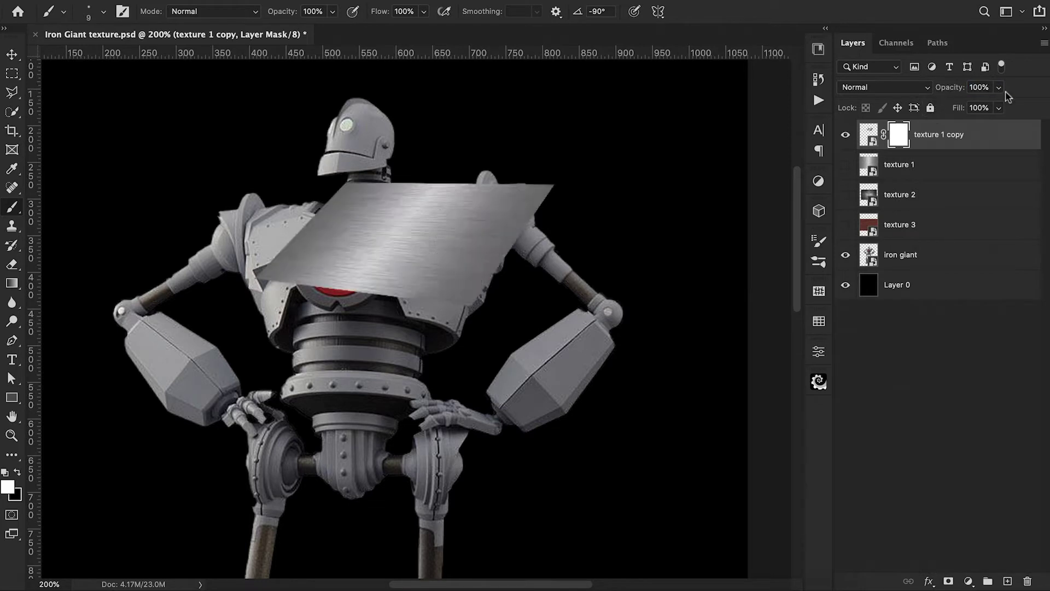
key("super+i")
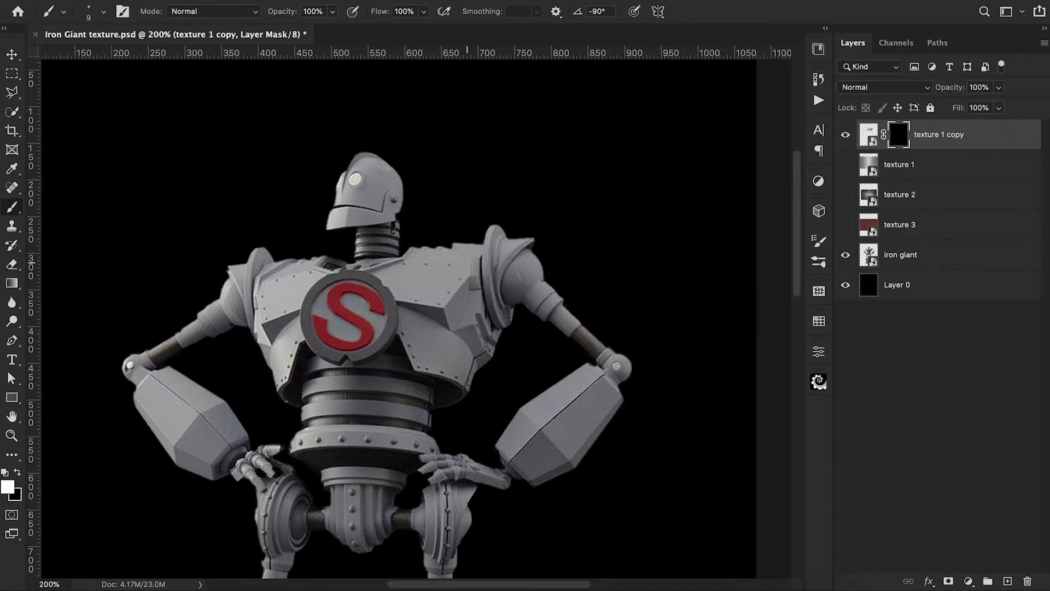
- Trace a closed Pen path around the right-hand chest plate, following the round emblem's edge and the notched upper edge
scroll(471, 269, "up", 3)
key("p")
key("super+plus")
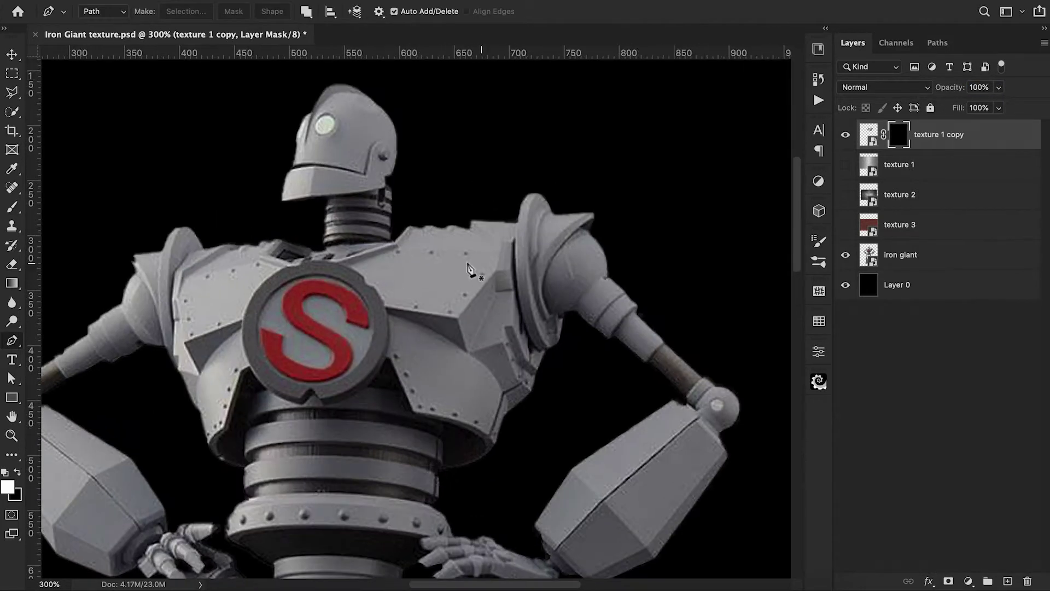
left_click(497, 270)
left_click(457, 318)
left_click(385, 307)
left_click_drag(373, 287, 335, 266)
left_click(373, 287, "alt")
left_click(363, 277, "alt")
left_click(343, 266, "alt")
left_click(399, 245)
left_click(413, 227)
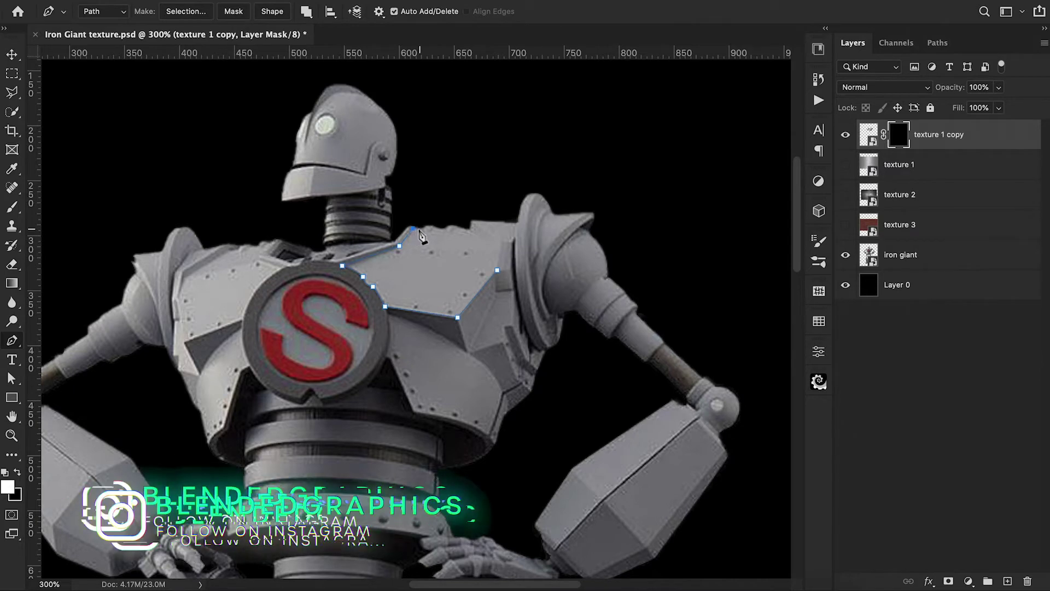
left_click(422, 228)
left_click(424, 234)
left_click(436, 227)
left_click(444, 227)
left_click(447, 233)
left_click(455, 227)
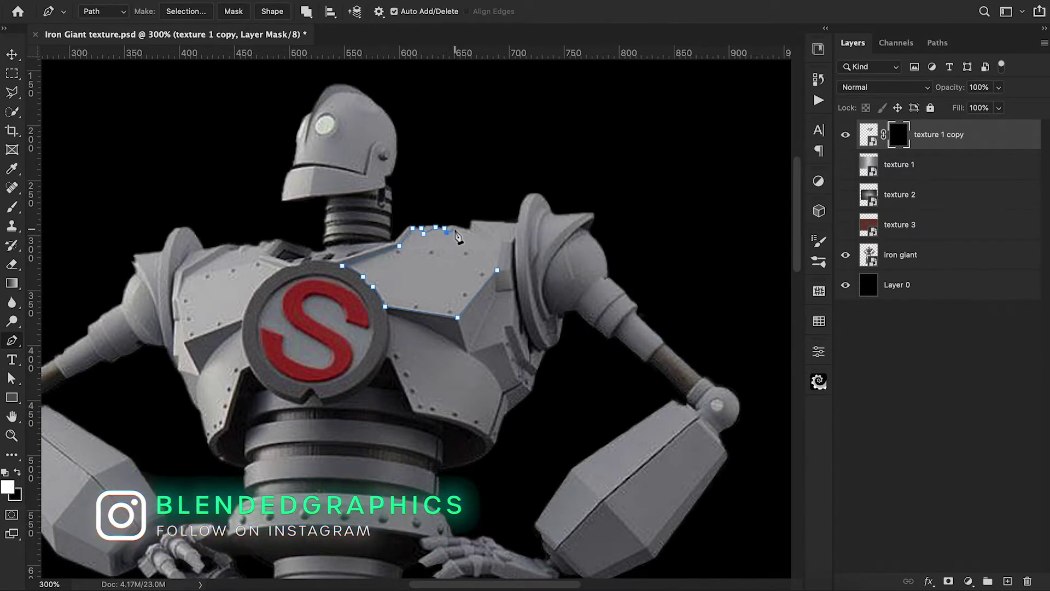
left_click(471, 230)
left_click(471, 220)
left_click(502, 221)
left_click(502, 237)
left_click(497, 270)
- Convert the chest-plate path to a selection, fill it with white on the layer mask and deselect
right_click(460, 259)
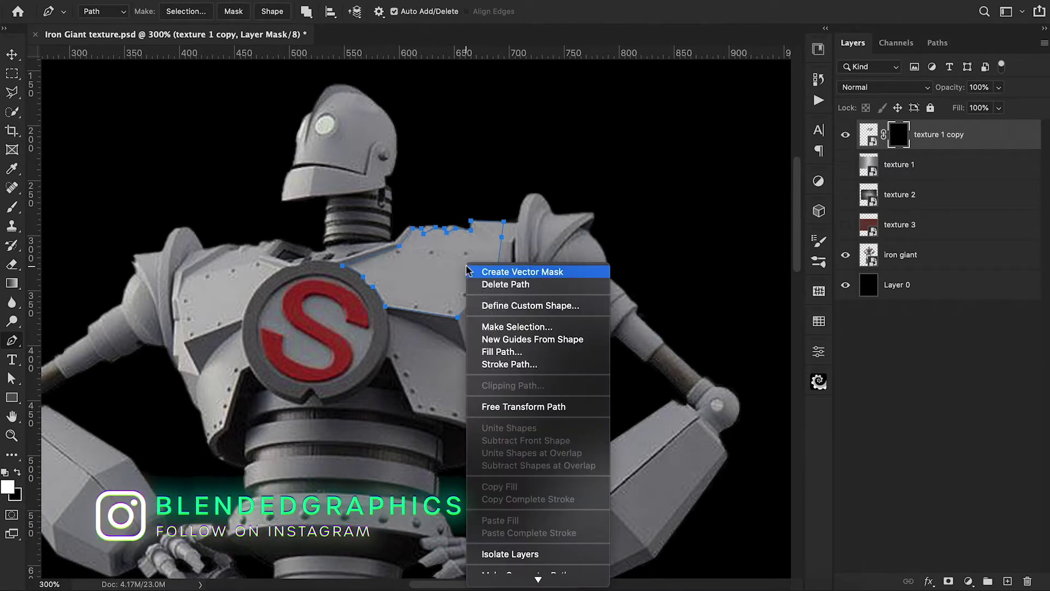
left_click(495, 323)
left_click(617, 203)
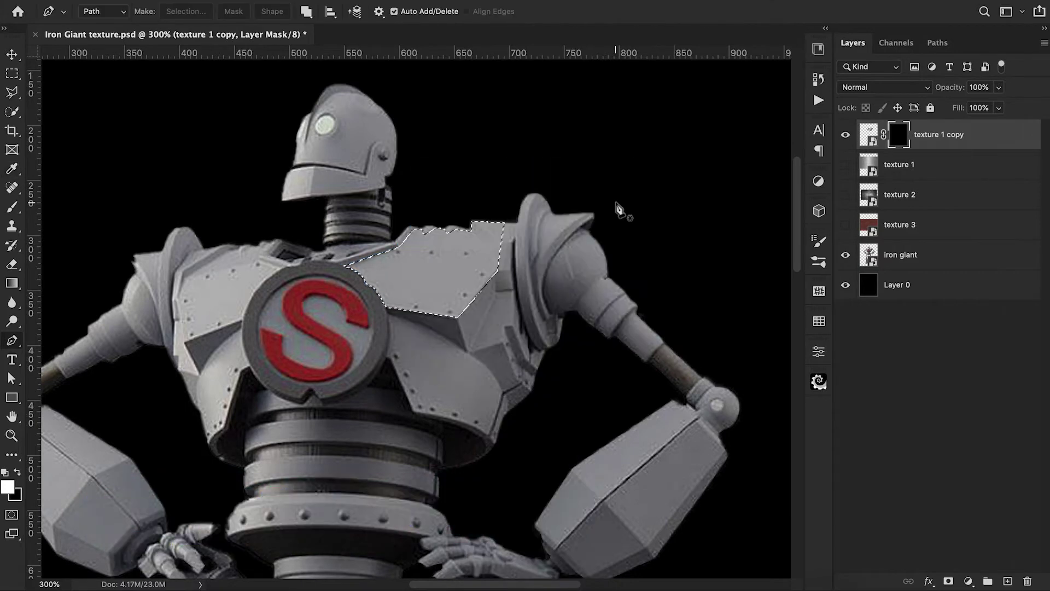
key("alt+BackSpace")
key("ctrl+d")
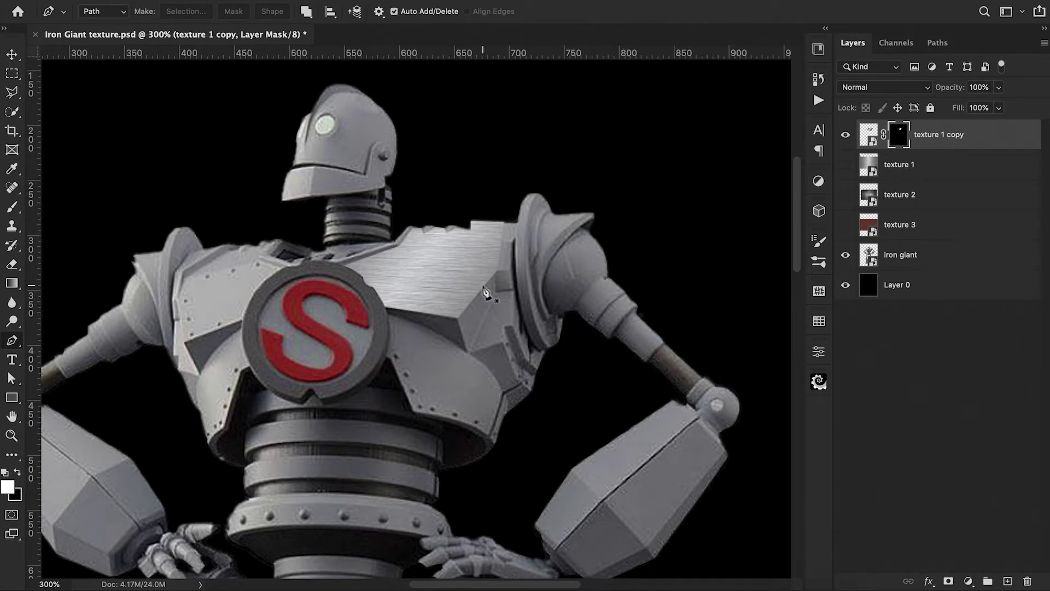
- Duplicate the original texture 1 layer again, show the new copy and lower its opacity to 42%
left_click(919, 174)
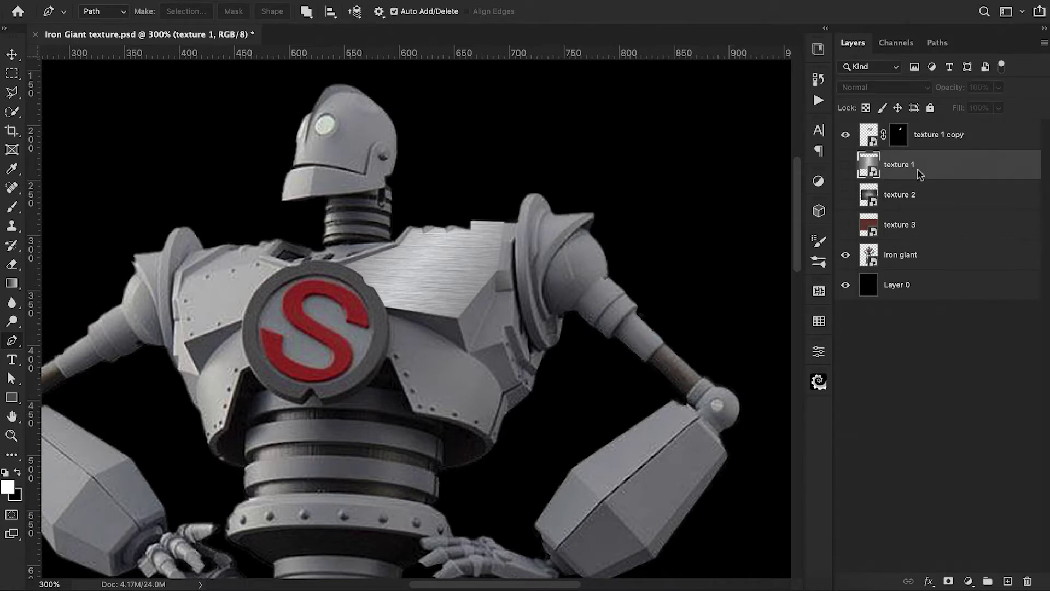
key("ctrl+j")
left_click(846, 165)
- Free-transform the second texture copy, scaling, rotating and distorting its corners to cover the robot's left-hand chest plate in the image
key("ctrl+1")
key("ctrl+t")
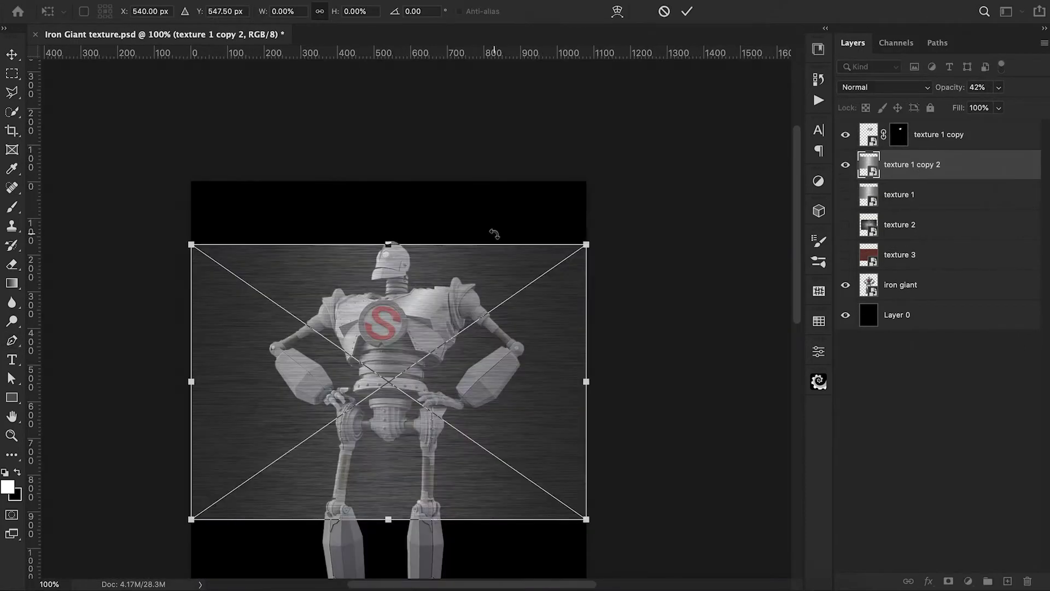
left_click_drag(586, 245, 469, 325)
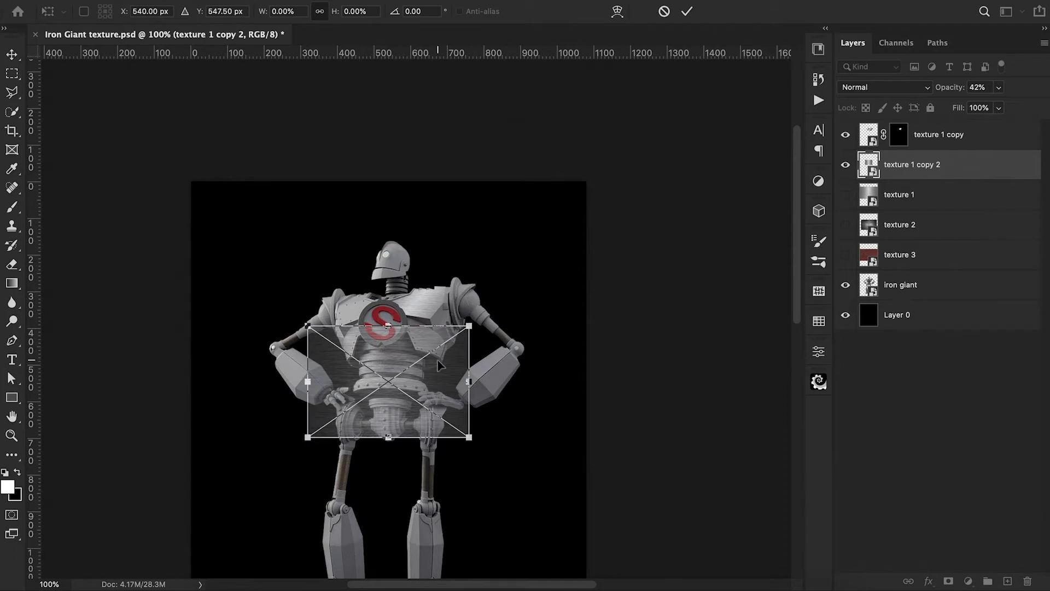
left_click_drag(439, 365, 407, 313)
left_click_drag(492, 328, 486, 295)
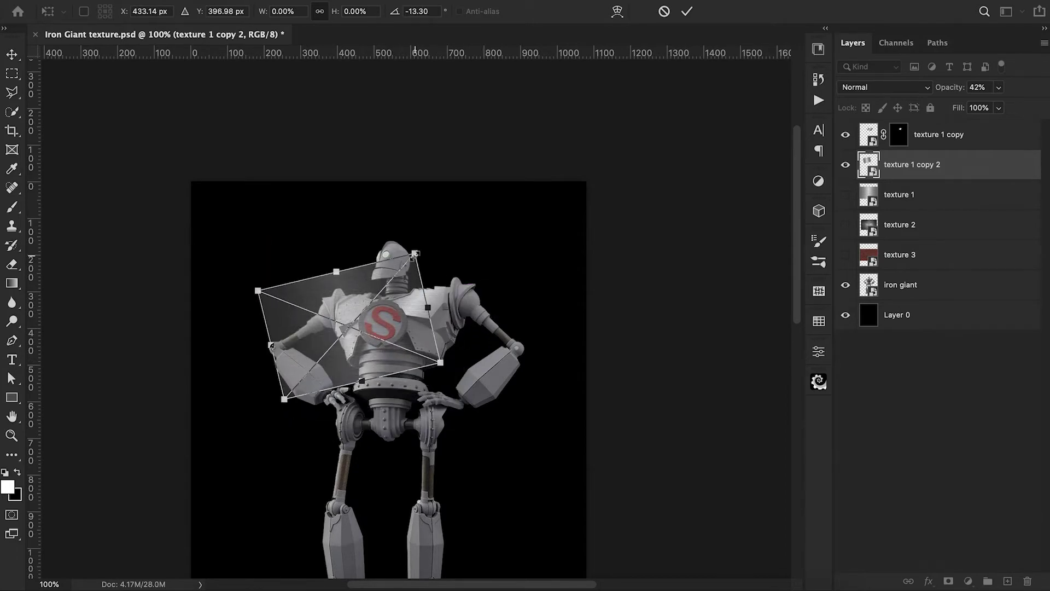
left_click_drag(414, 253, 399, 290)
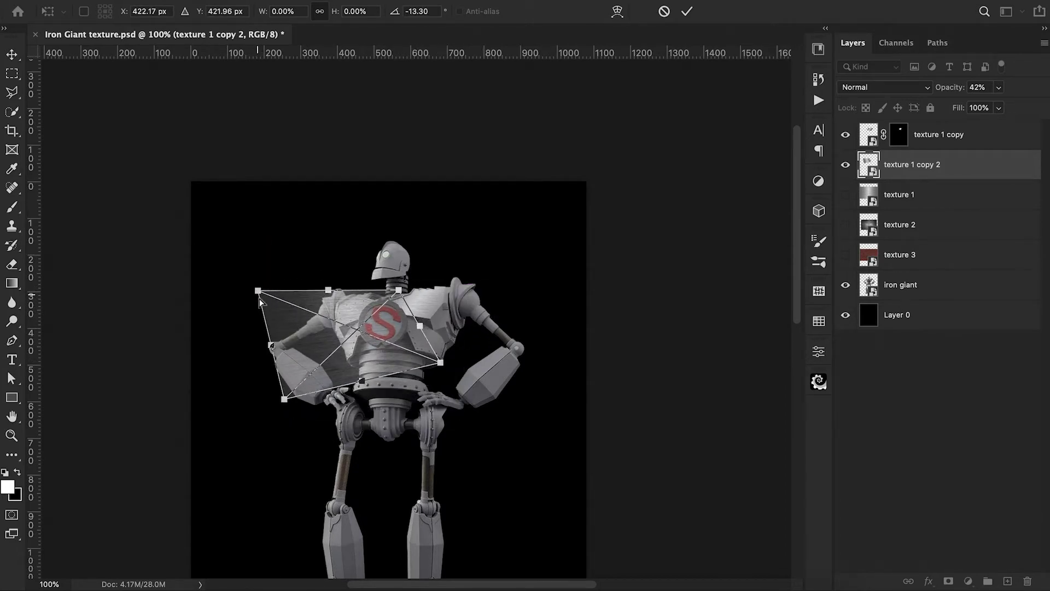
left_click_drag(258, 290, 315, 298)
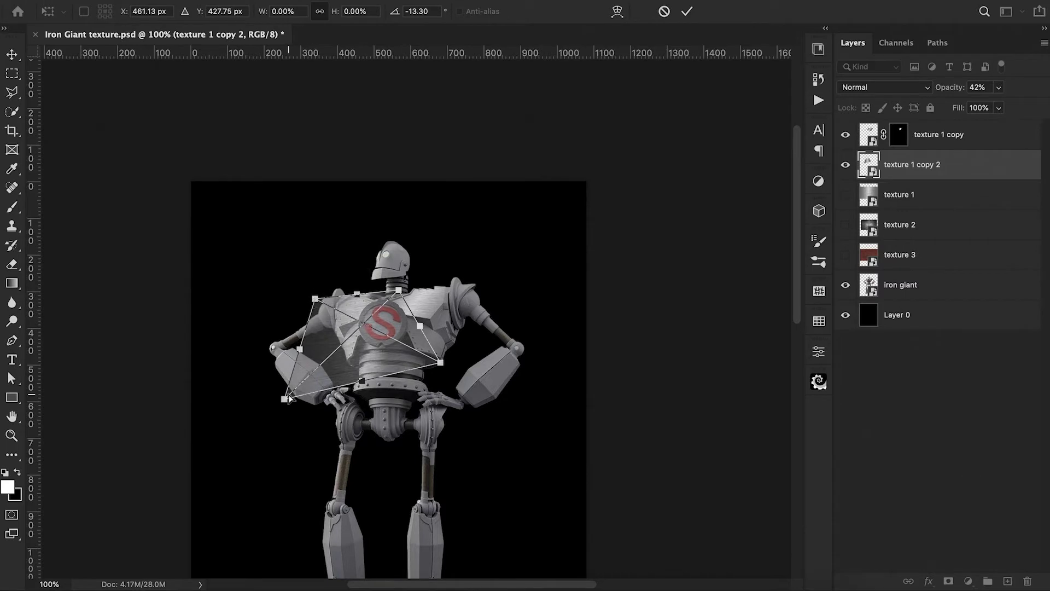
left_click_drag(285, 398, 306, 354)
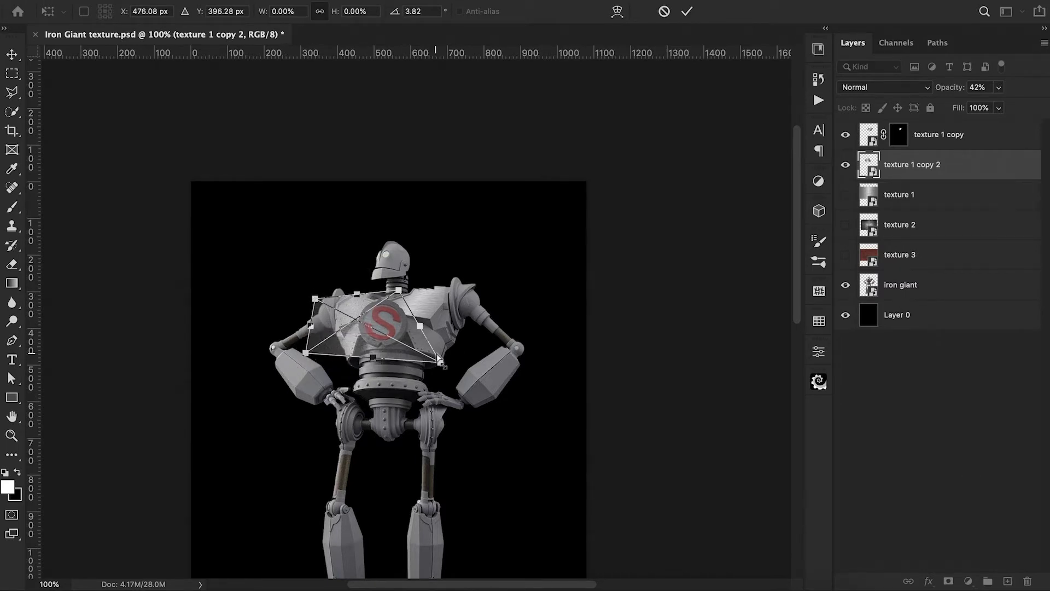
left_click_drag(442, 366, 409, 344)
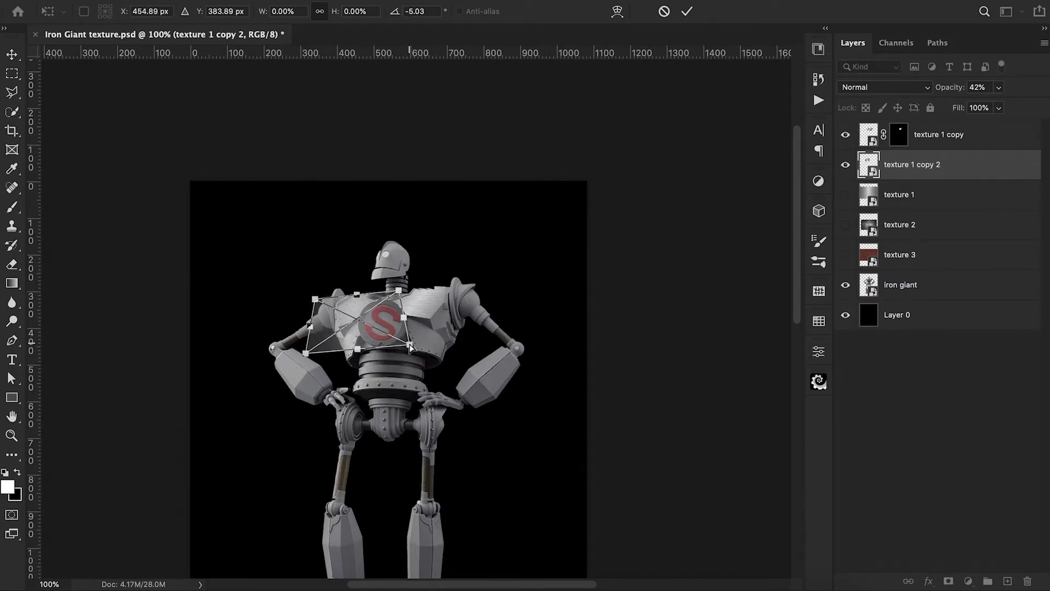
key("super+plus")
key("super+plus")
left_click_drag(251, 338, 244, 328)
left_click(687, 11)
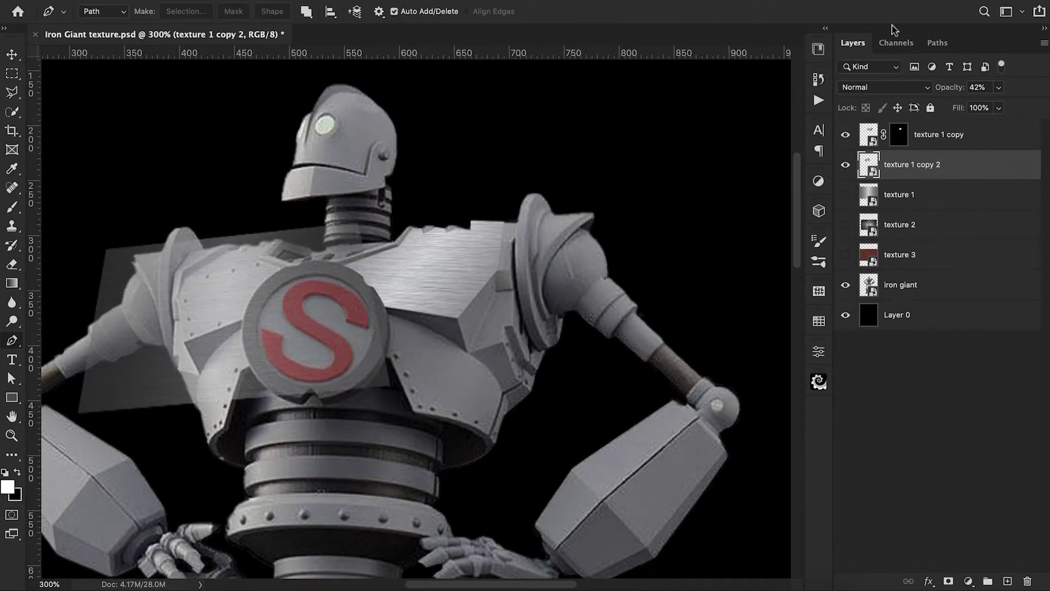
- Restore the second texture copy's opacity to 100% and hide it with an inverted layer mask
left_click_drag(951, 90, 1004, 81)
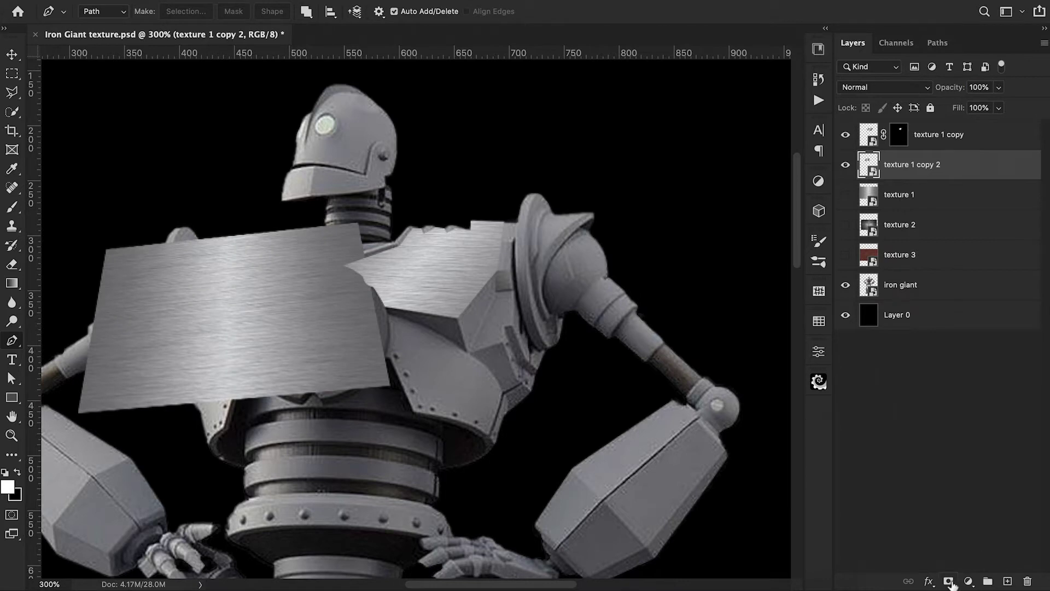
left_click(950, 581)
key("ctrl+i")
- Trace a closed Pen path around the left-hand chest plate, curving along the emblem and following the notched upper edge
scroll(459, 578, "left", 10)
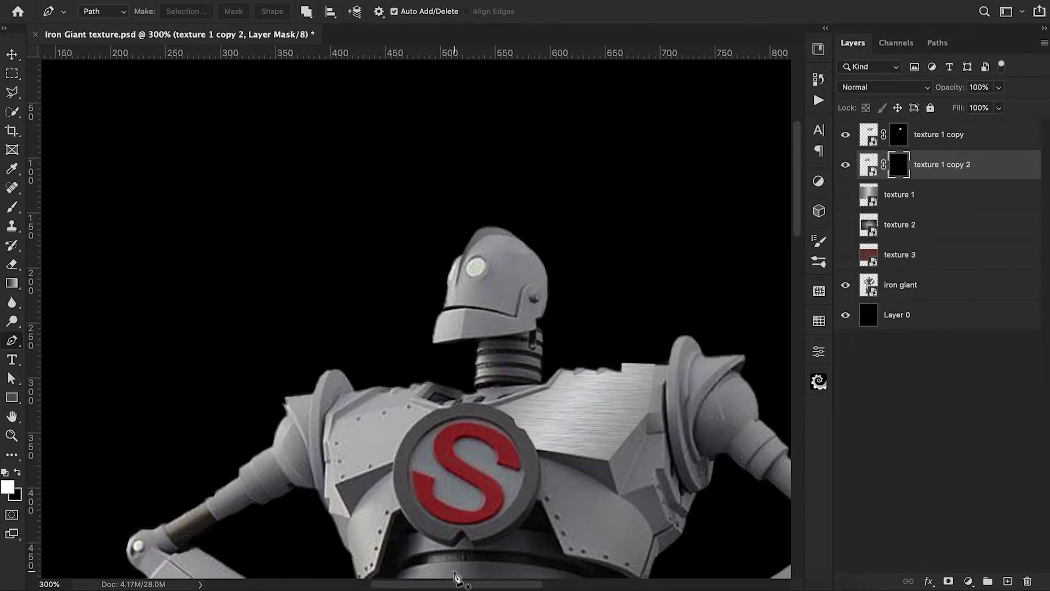
left_click(526, 341)
left_click(484, 390)
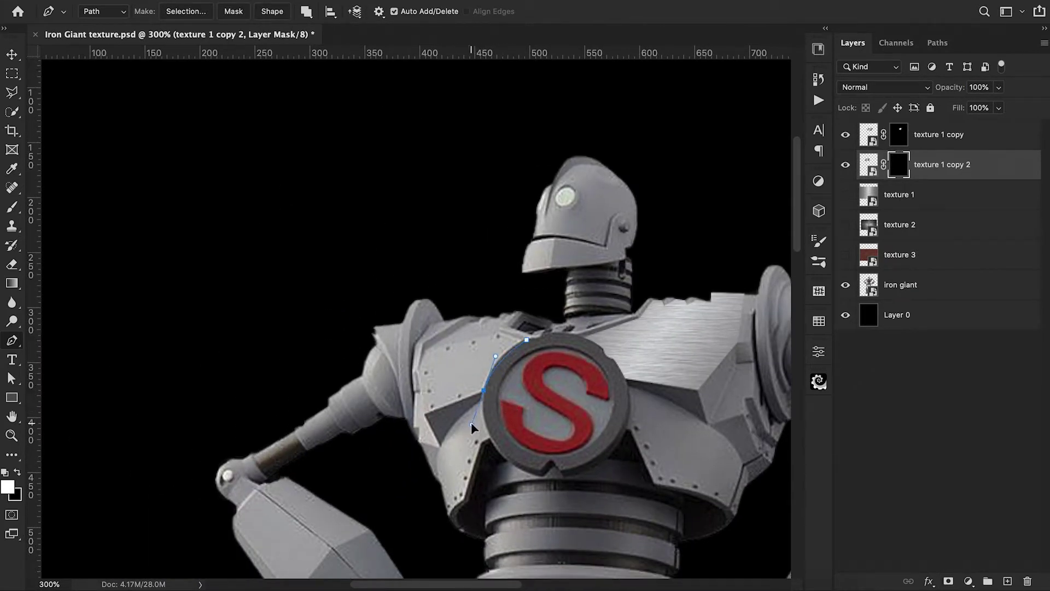
left_click(426, 414)
left_click(419, 371)
left_click(425, 349)
left_click(471, 321)
left_click(482, 324)
left_click(491, 318)
left_click(498, 318)
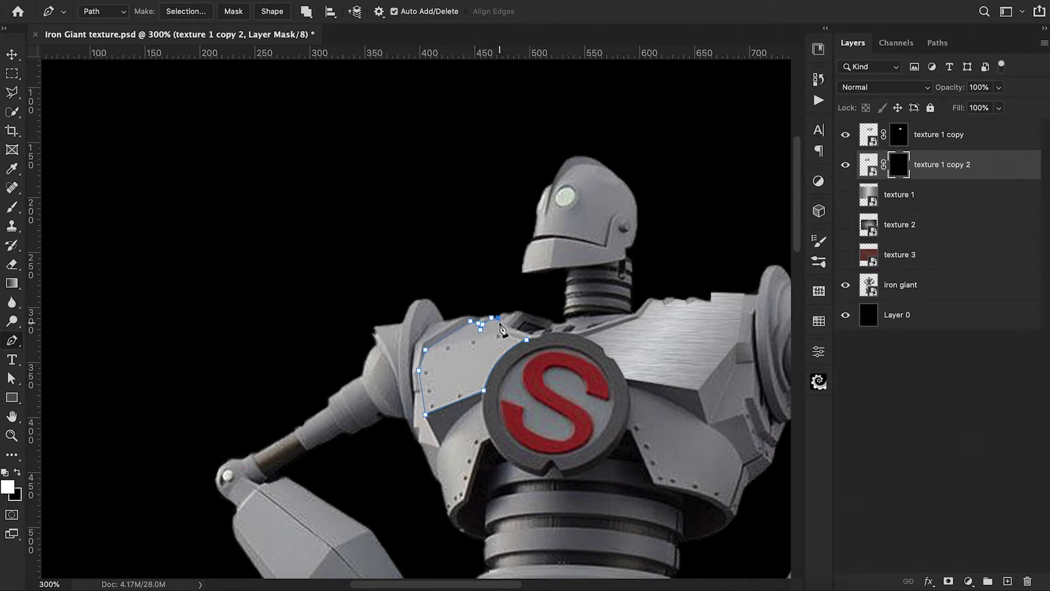
left_click(500, 323)
left_click(500, 330)
left_click(526, 340)
- Turn the left-hand chest-plate path into a selection and fill it with white on the second copy's mask
right_click(473, 357)
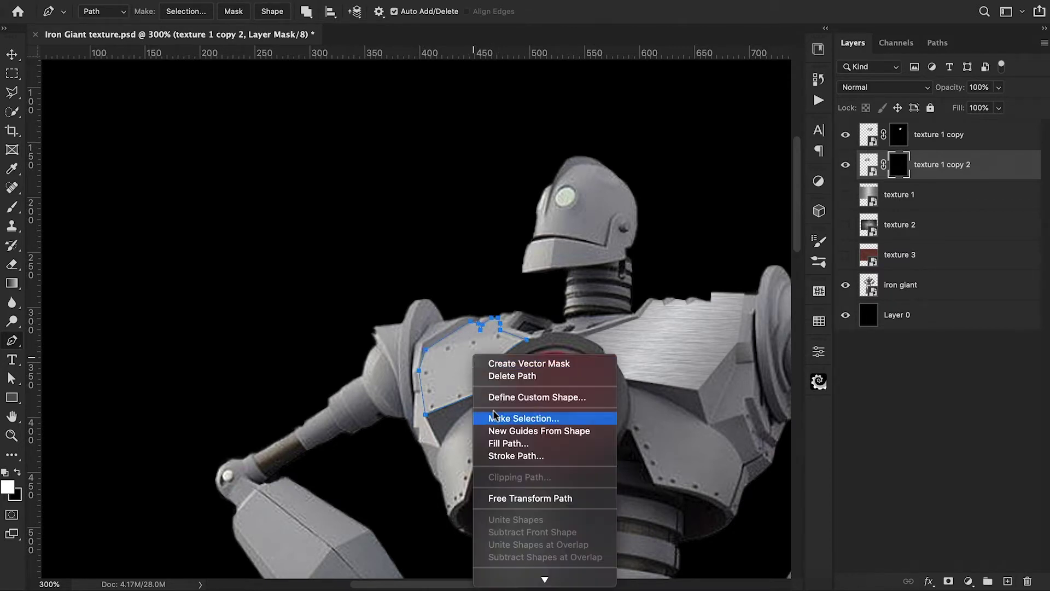
left_click(524, 418)
left_click(605, 197)
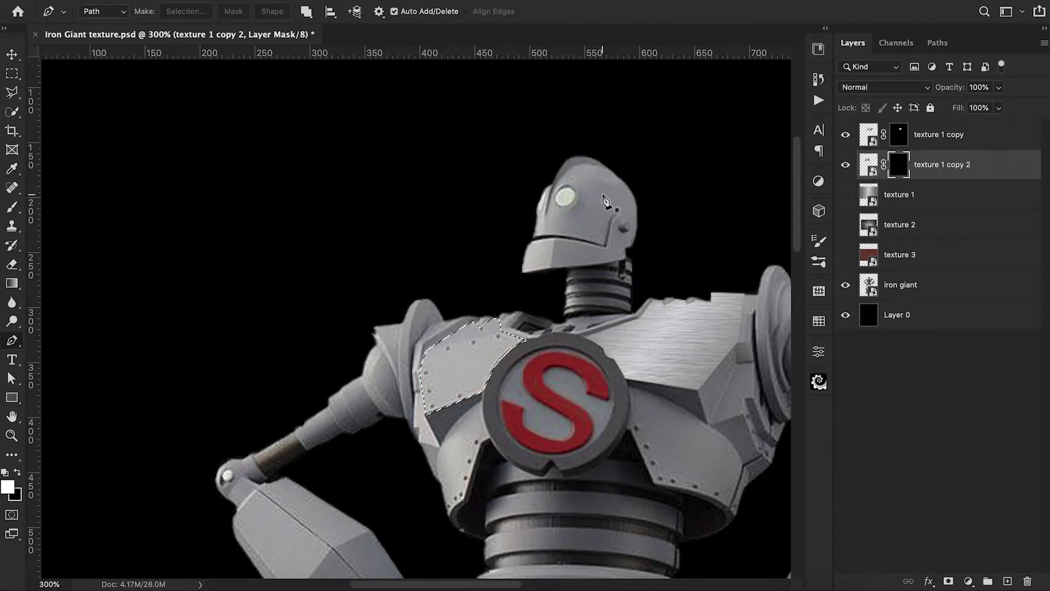
key("alt+BackSpace")
- Duplicate the texture 1 layer as a third copy, make it visible and lower its opacity to 61%
key("ctrl+1")
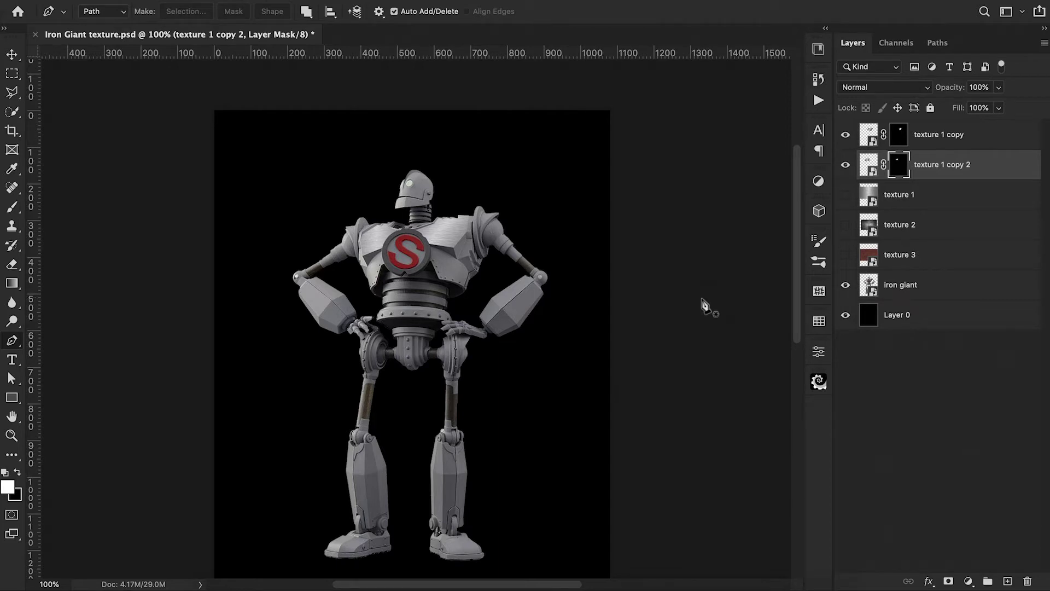
left_click(938, 203)
key("super+j")
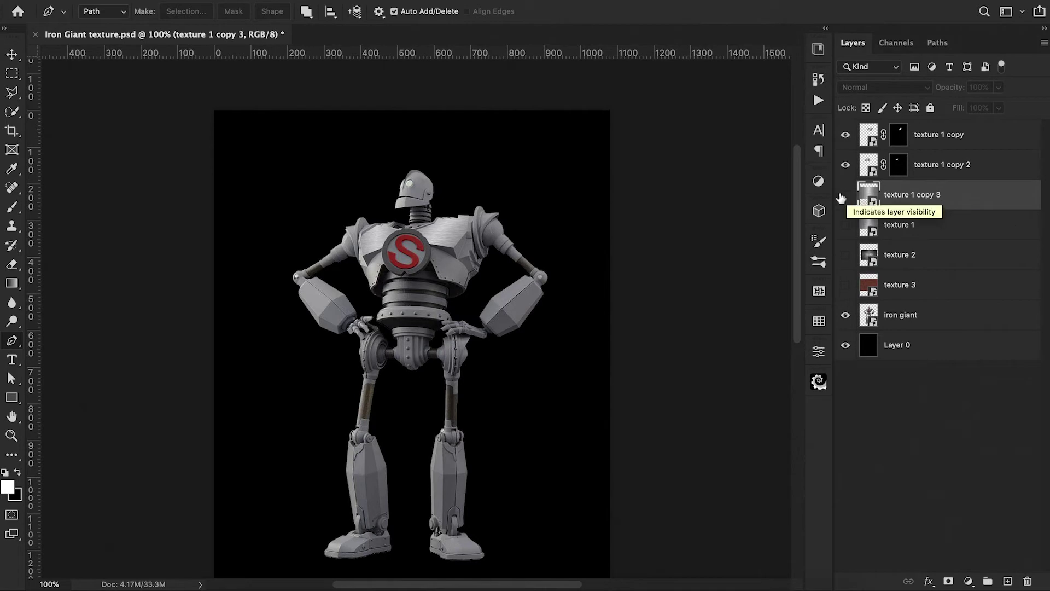
left_click(845, 195)
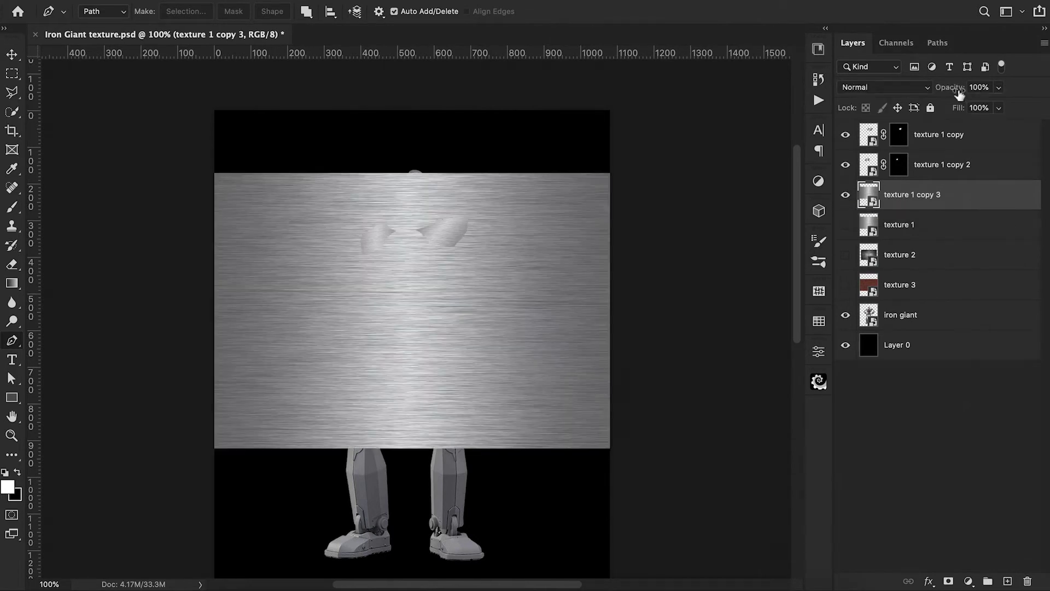
left_click_drag(960, 93, 933, 95)
- Free-transform the third texture copy, rotating it 7.25° and scaling it down to about the robot's torso area
key("super+t")
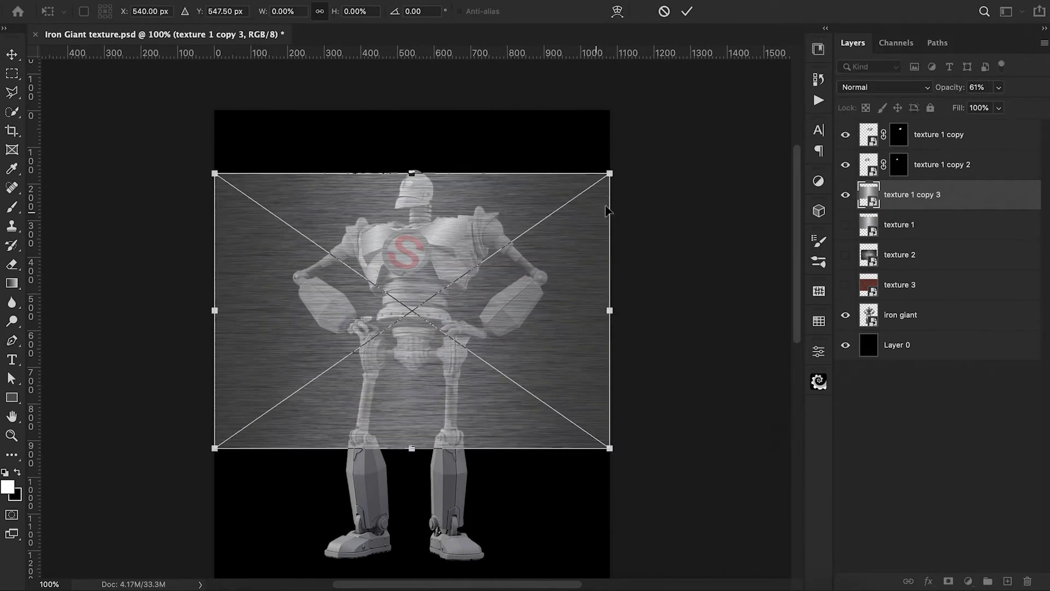
left_click_drag(499, 309, 504, 290)
left_click_drag(653, 319, 652, 347)
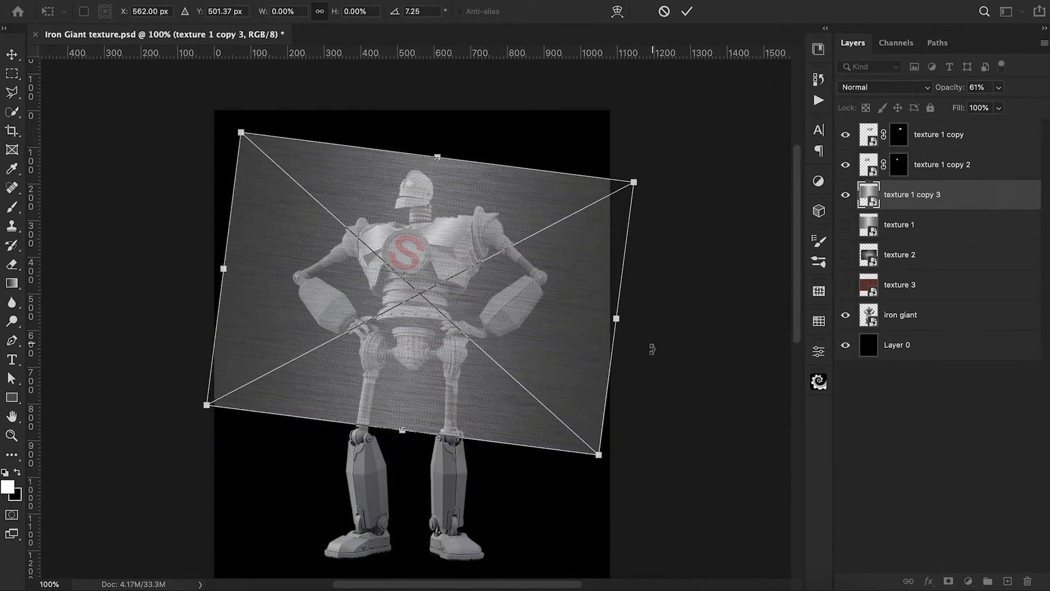
left_click_drag(533, 326, 534, 323)
left_click_drag(633, 180, 518, 237)
left_click_drag(463, 291, 474, 283)
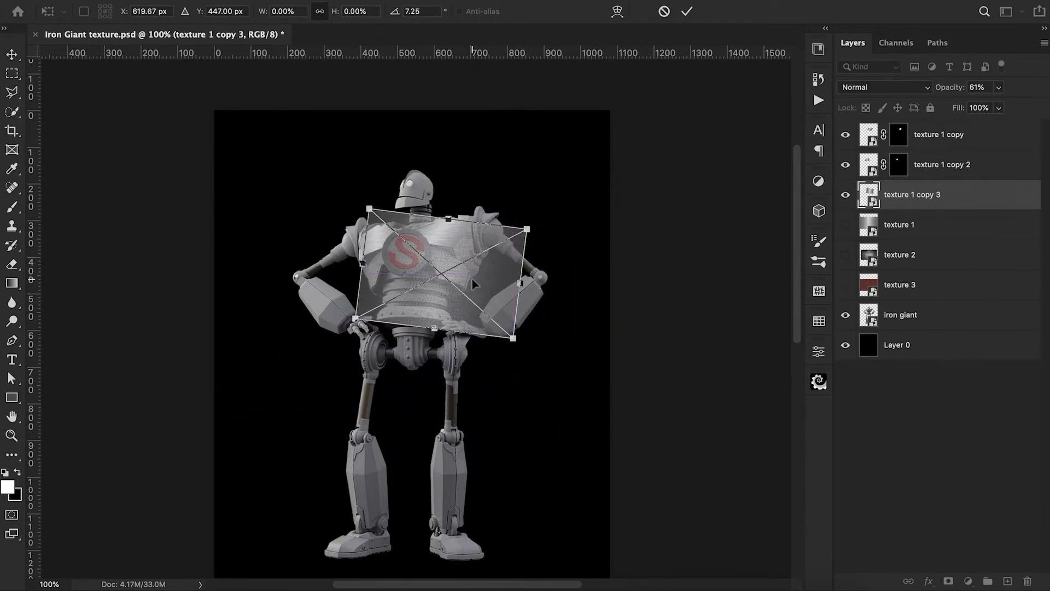
right_click(473, 279)
left_click(436, 279)
key("Return")
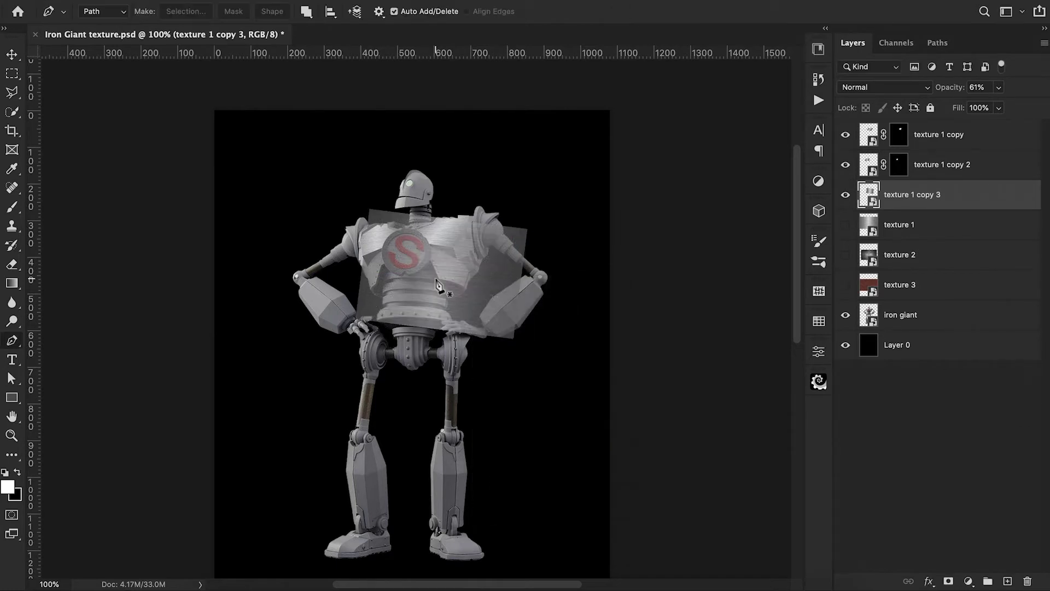
- Warp the third texture copy so its corners and edges curve around the robot's lower right-hand chest plate in the image
key("super+t")
right_click(442, 278)
left_click(465, 436)
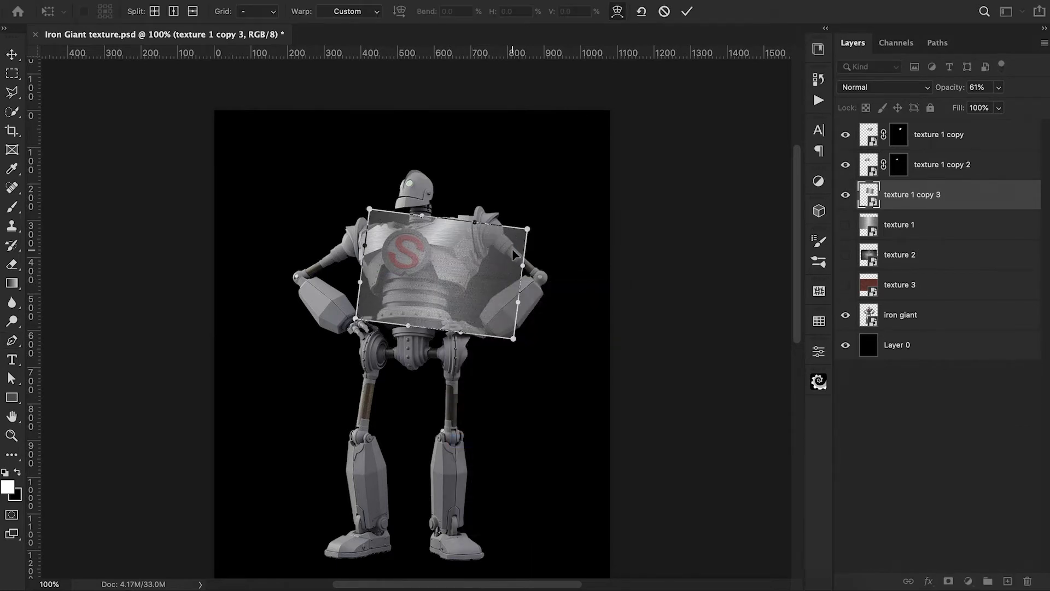
left_click_drag(514, 238, 495, 260)
left_click_drag(500, 318, 488, 319)
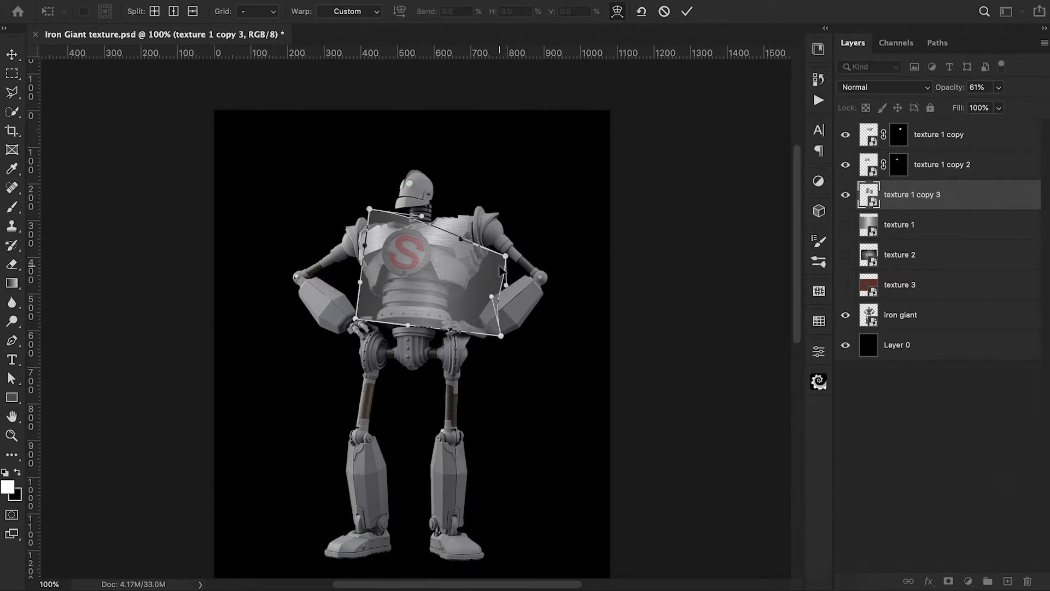
left_click_drag(501, 268, 480, 266)
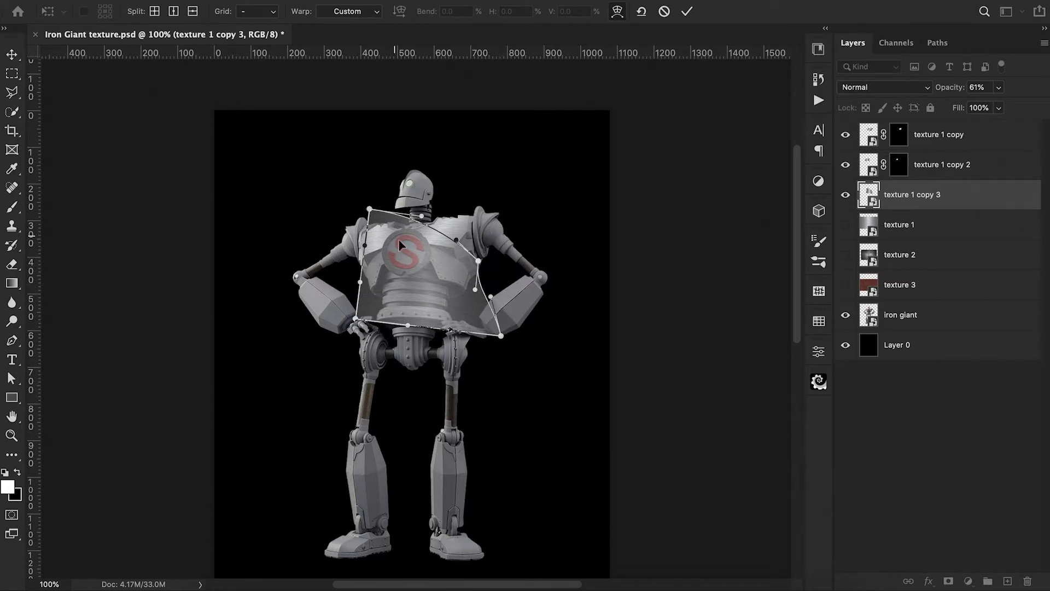
left_click_drag(401, 245, 395, 251)
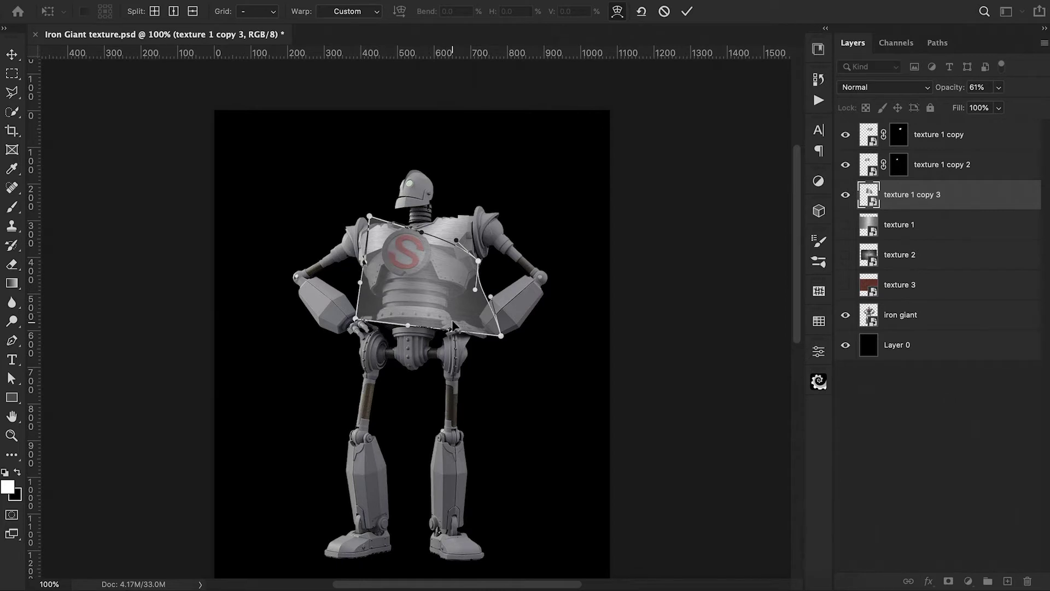
left_click_drag(435, 315, 423, 282)
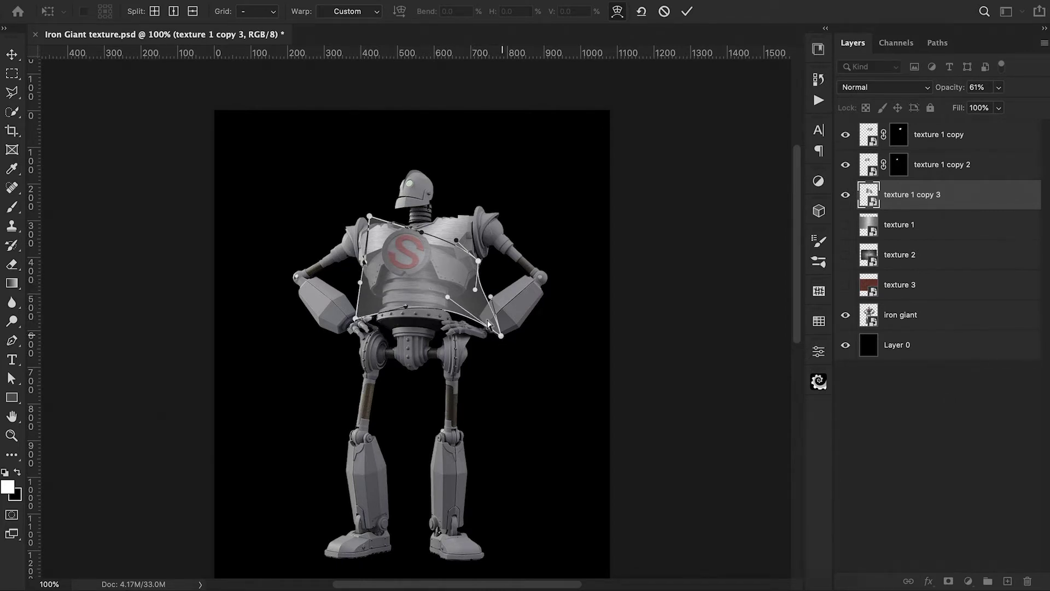
left_click_drag(500, 335, 481, 310)
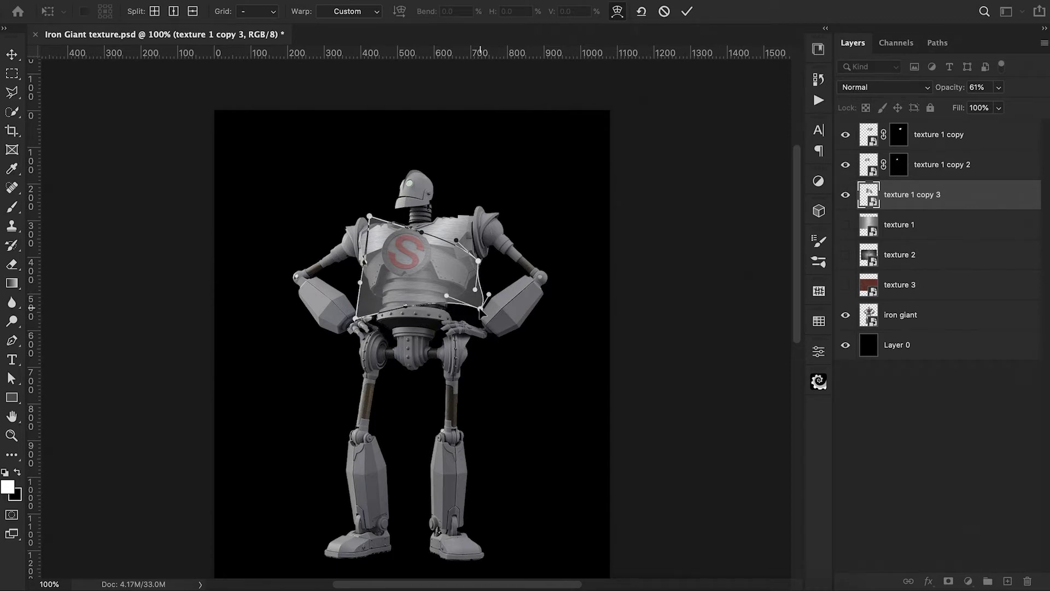
left_click(687, 11)
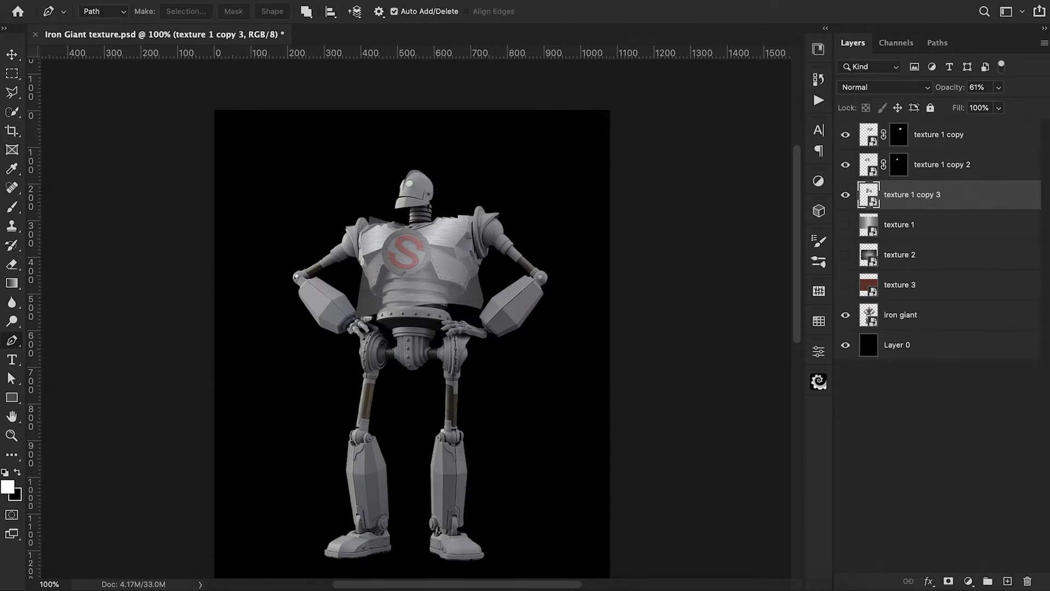
- Hide the third texture copy with an inverted layer mask and restore its opacity to 100%
left_click(949, 582)
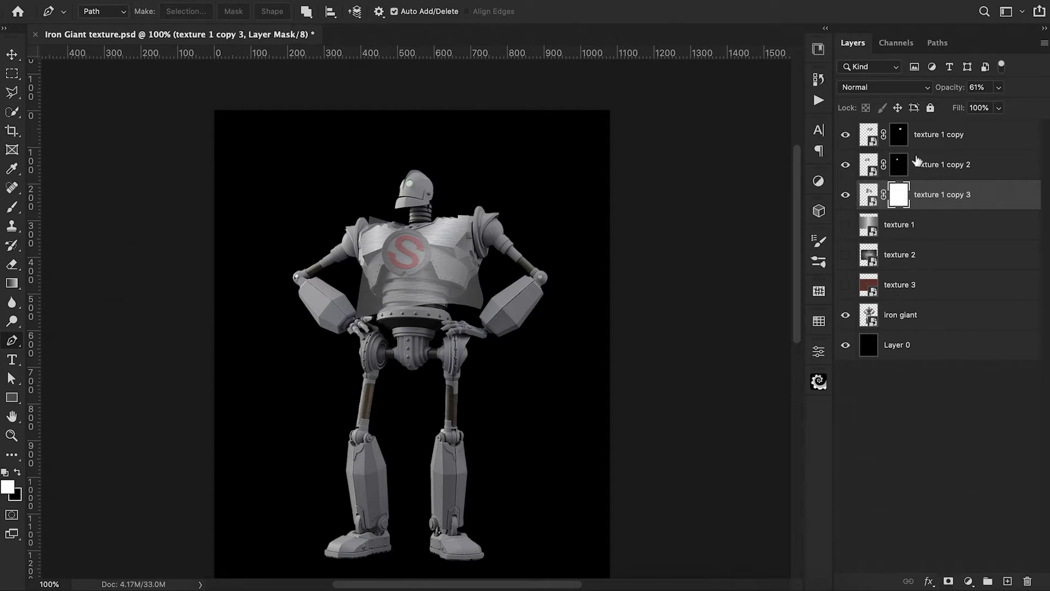
key("super+i")
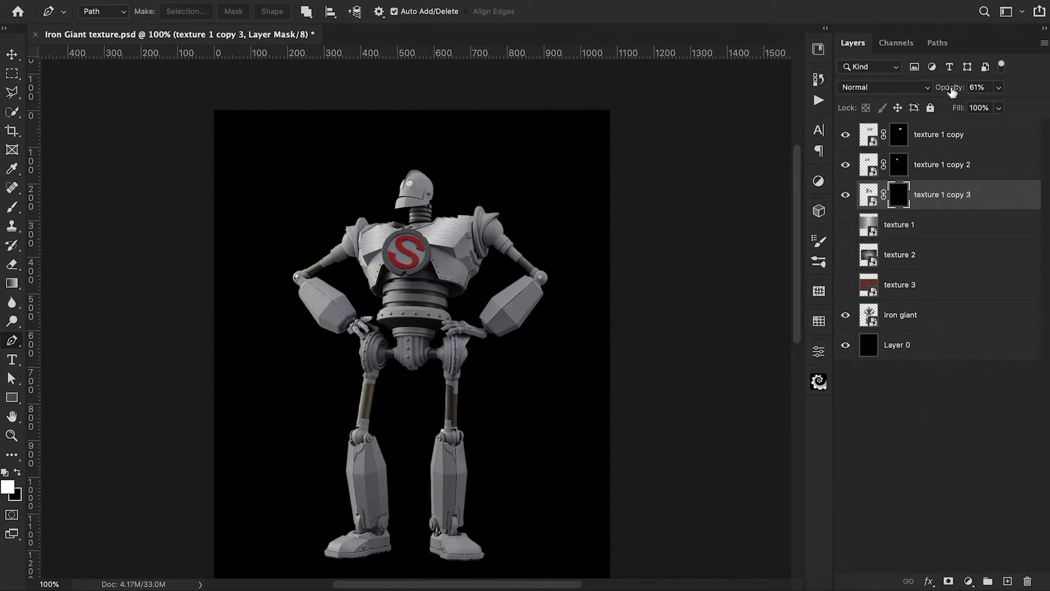
left_click_drag(951, 87, 993, 88)
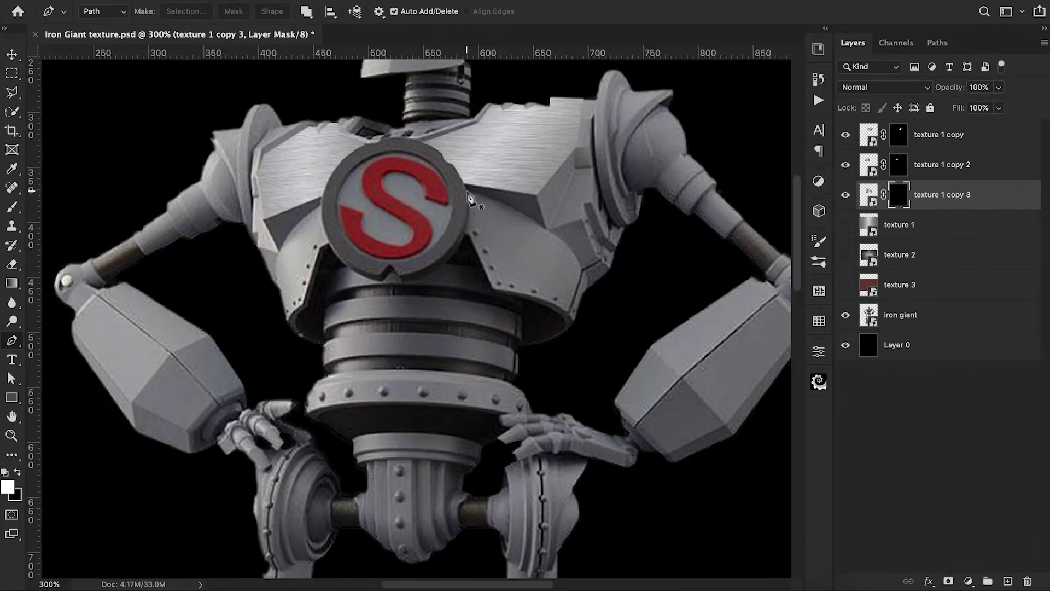
- Trace a closed Pen path around the lower right-hand chest plate, following the emblem's edge and the plate's curved outer edges
left_click(468, 190)
left_click_drag(466, 233, 461, 245)
left_click(466, 234, "alt")
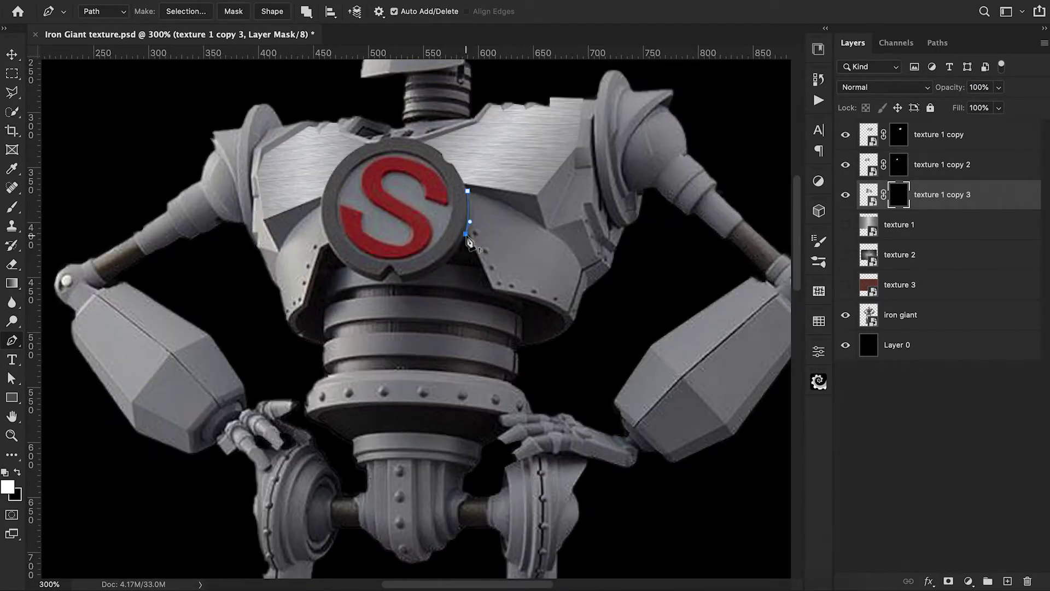
left_click(470, 235)
left_click(492, 288)
left_click_drag(569, 311, 584, 323)
left_click(569, 310, "alt")
left_click(582, 267)
left_click(468, 191)
- Turn the lower chest-plate path into a selection, fill it with white on the third copy's mask and deselect
right_click(496, 230)
left_click(552, 291)
left_click(616, 200)
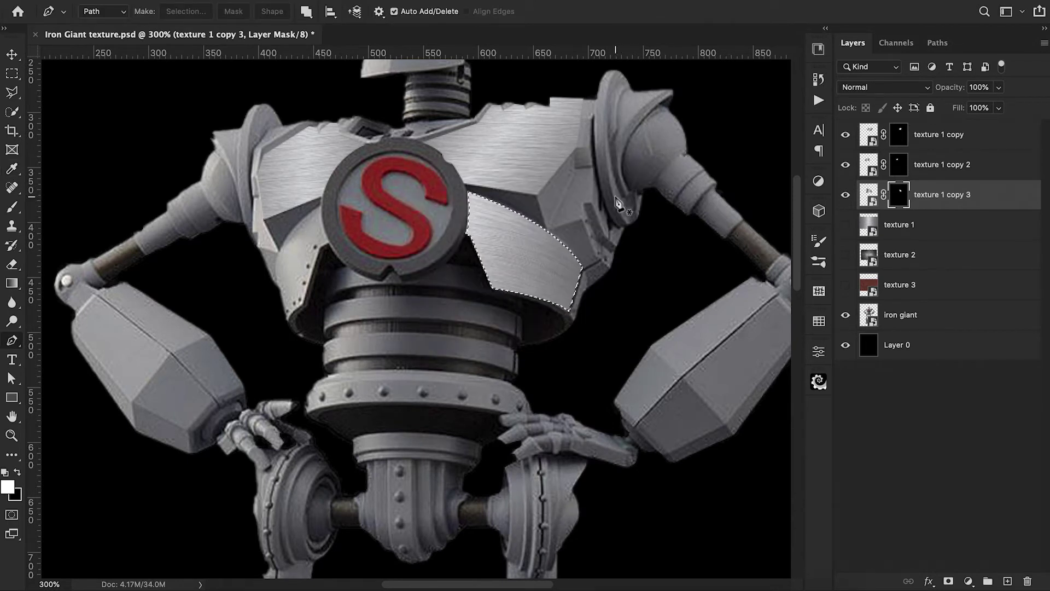
key("super+d")
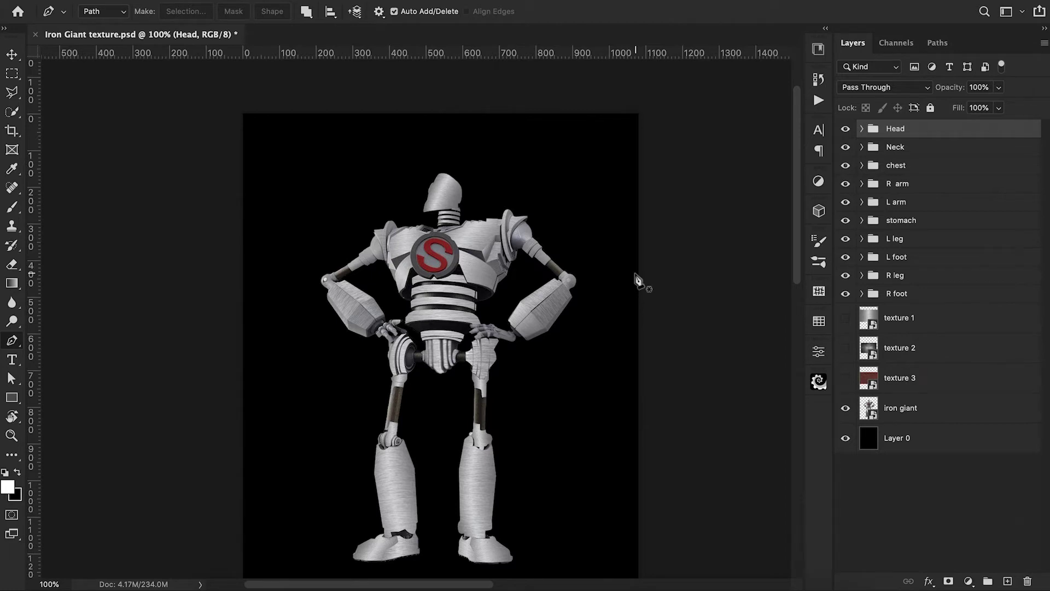
- Set the texture layer in the Head group to Color Burn at 87% opacity and compare the head with and without it
left_click(862, 129)
left_click(884, 155)
left_click(880, 89)
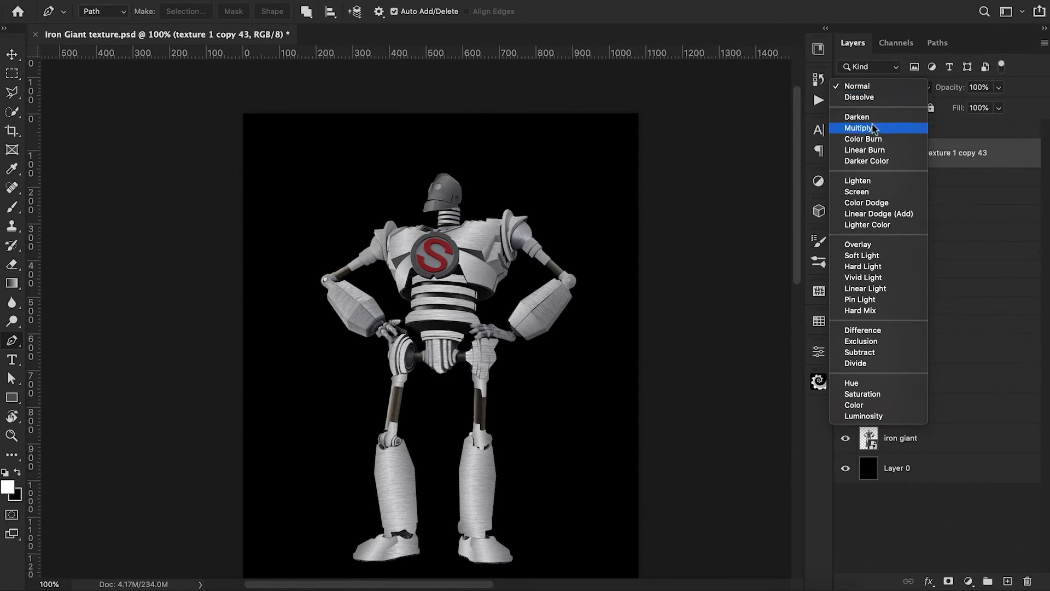
left_click(863, 139)
left_click_drag(958, 90, 951, 91)
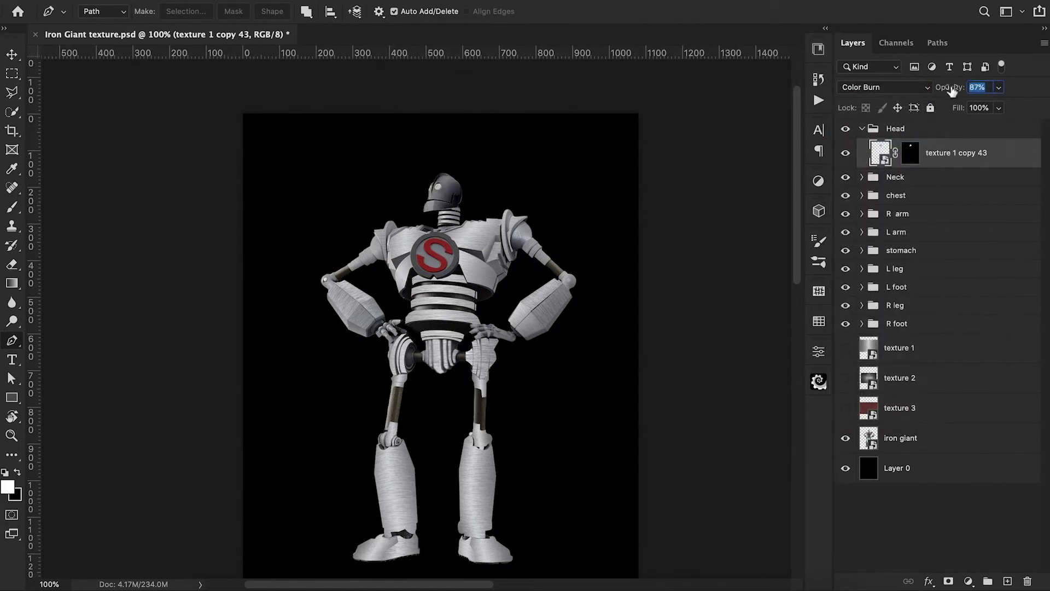
left_click(847, 156)
left_click(846, 156)
left_click(861, 129)
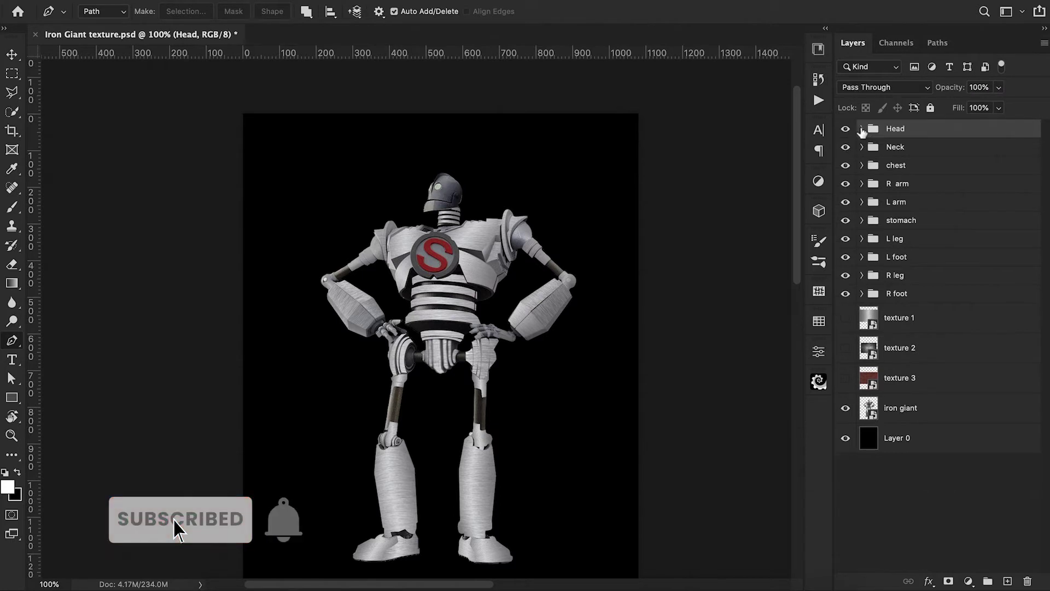
- Set the neck layer in the Neck group to Color Burn and lower its opacity
left_click(863, 147)
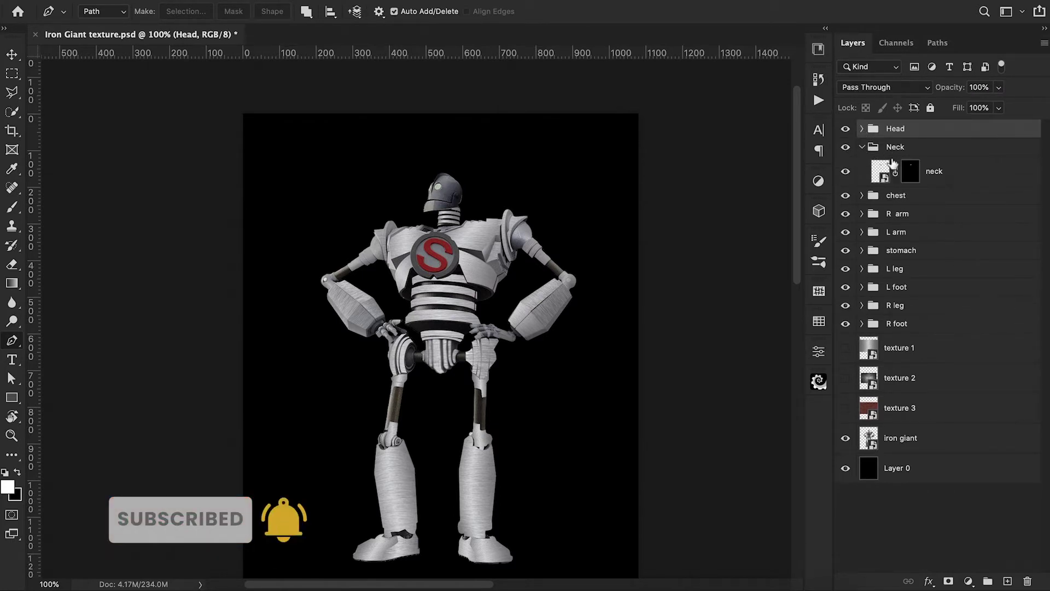
left_click(896, 171)
left_click(884, 87)
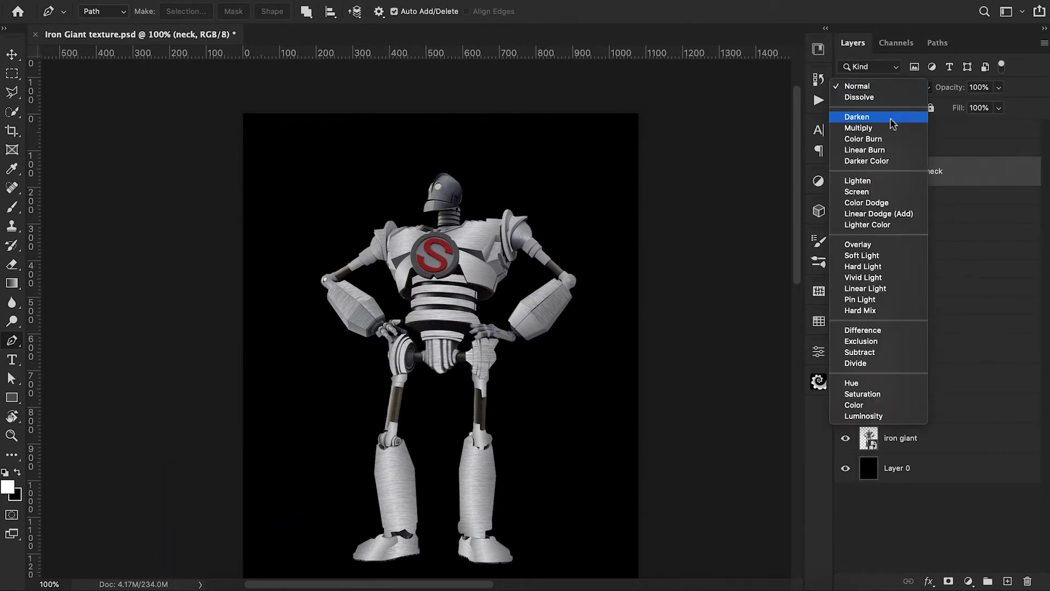
left_click(893, 140)
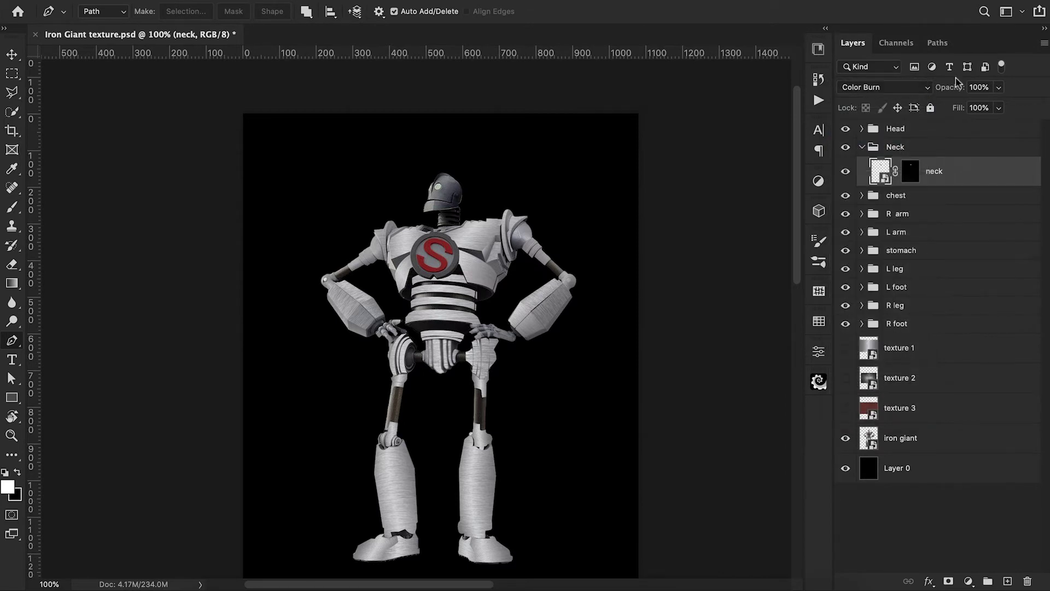
left_click_drag(954, 87, 934, 100)
left_click(863, 147)
- Set the chest group to Multiply and the R arm group to Linear Burn, lowering the R arm group's opacity
left_click(879, 166)
left_click(882, 87)
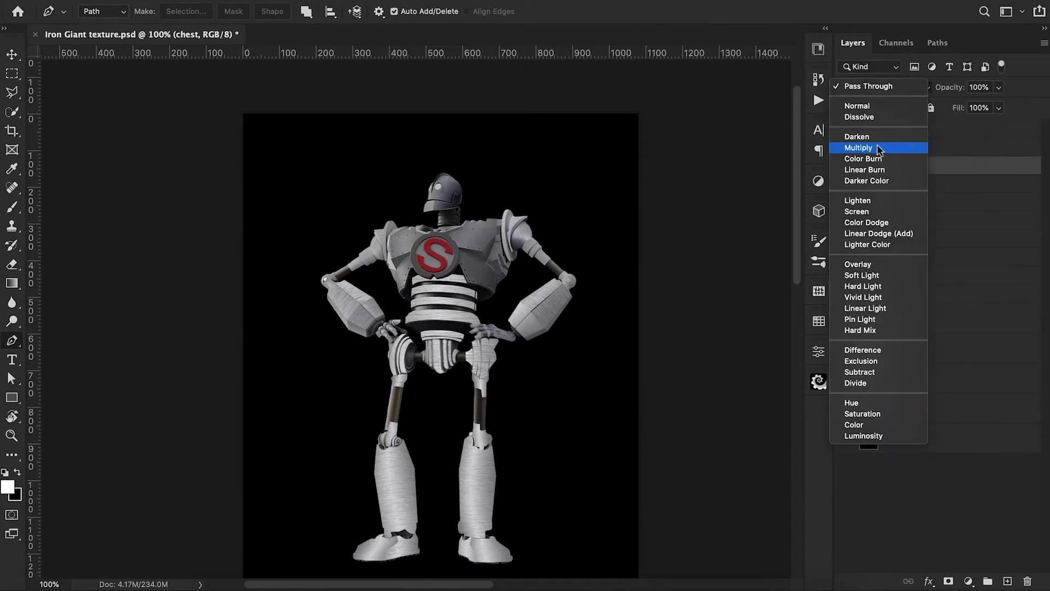
left_click(874, 149)
left_click(885, 184)
left_click(883, 87)
left_click(888, 170)
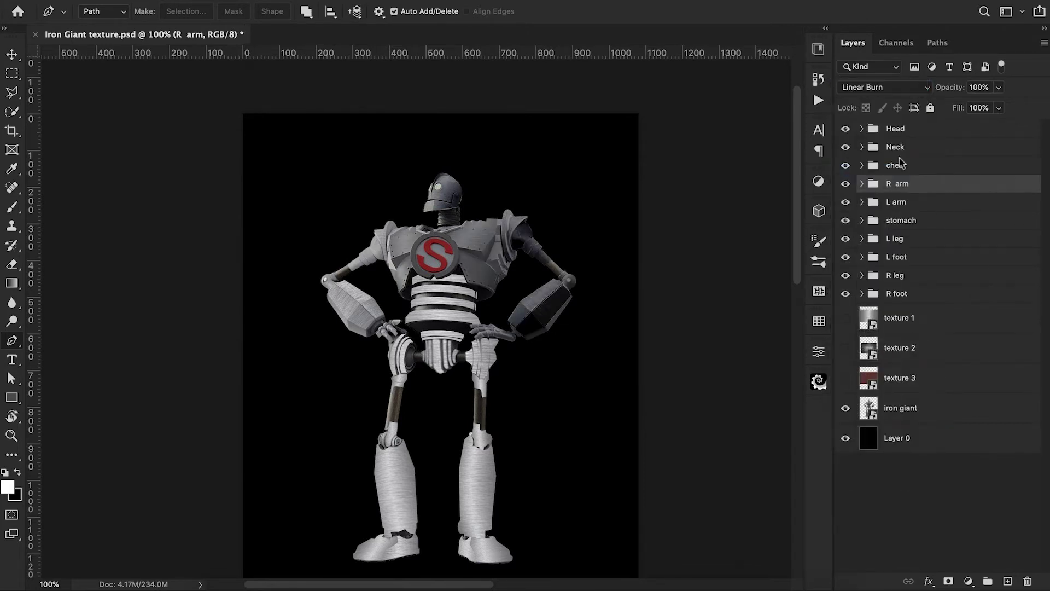
left_click_drag(955, 88, 940, 101)
- Try the Darken blend mode on the L arm group
left_click(887, 202)
left_click(882, 87)
left_click(876, 136)
- Move the misplaced pelvis texture layer from the L arm group into the stomach group
scroll(848, 263, "down", 10)
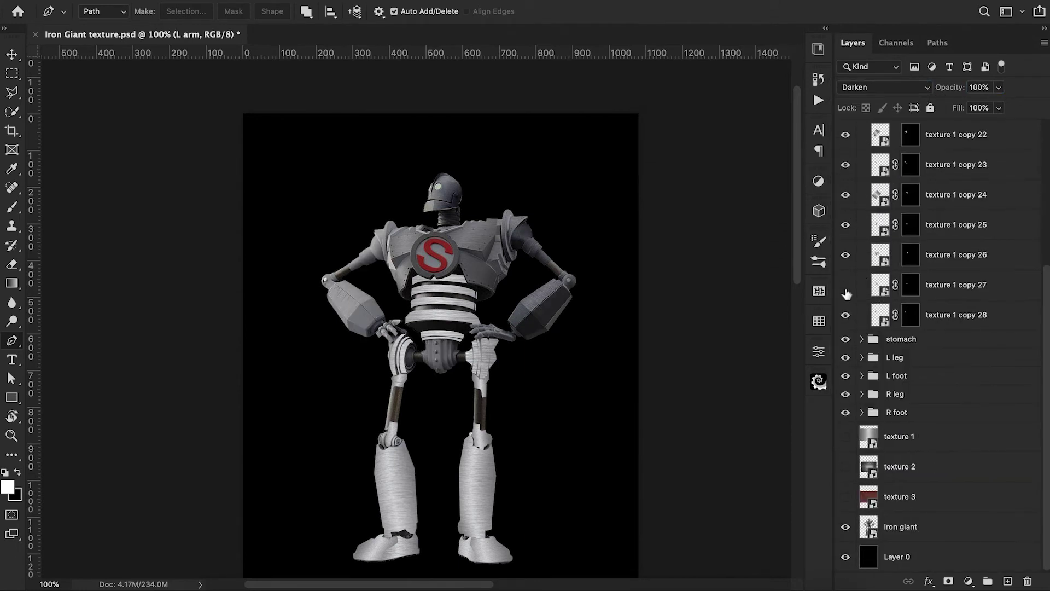
scroll(845, 181, "down", 1)
scroll(845, 147, "up", 5)
left_click_drag(881, 232, 898, 550)
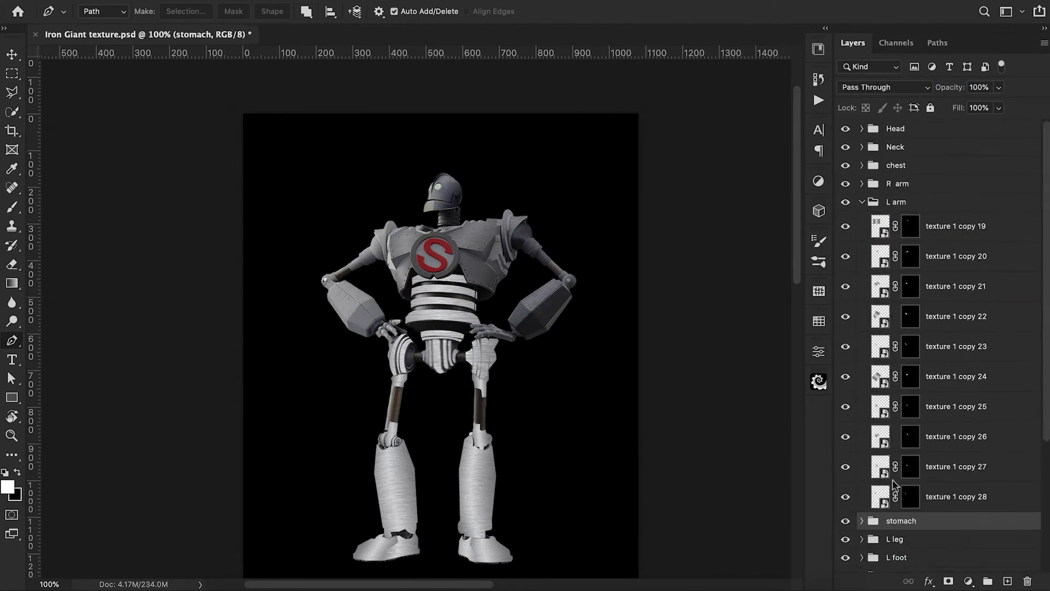
left_click(862, 202)
- Change the L arm group to a stronger darkening blend mode and set the stomach group to Color Burn
left_click(888, 202)
left_click(884, 88)
left_click(887, 119)
left_click(887, 220)
left_click(883, 88)
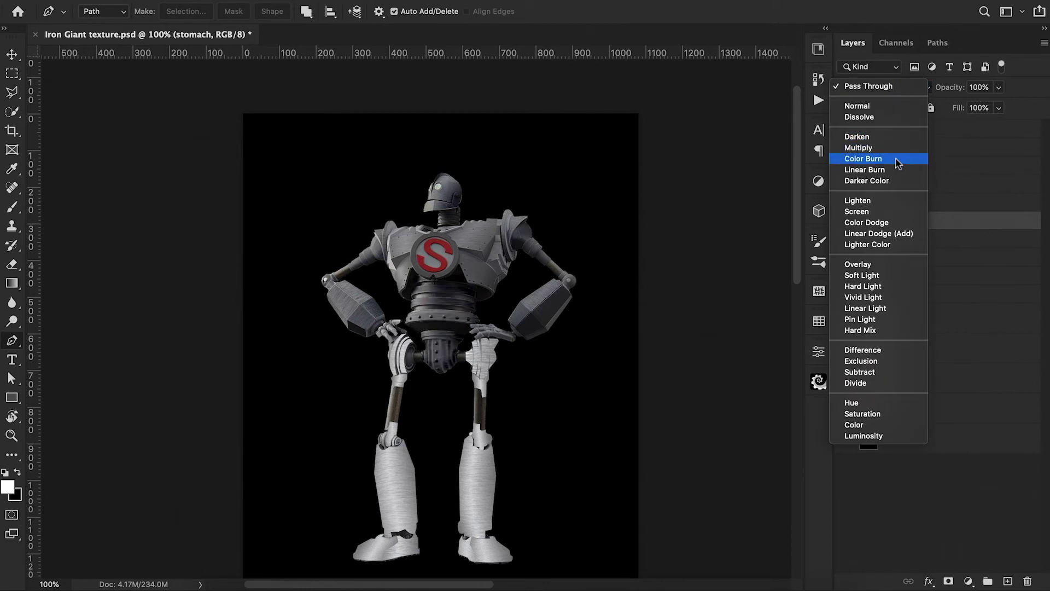
left_click(863, 159)
- Set the L leg and L foot groups to Color Burn, lowering the L leg group's opacity
left_click(895, 239)
left_click(883, 88)
left_click(875, 159)
left_click_drag(954, 88, 938, 101)
left_click(892, 257)
left_click(883, 87)
left_click(880, 158)
- Set the R leg group's blend mode to Color Burn and its opacity to 76%
left_click(891, 275)
left_click(883, 87)
left_click(875, 159)
- Add a layer mask to the R leg group and brush black at 20% opacity over the hip joint and lower leg
left_click(949, 581)
key("b")
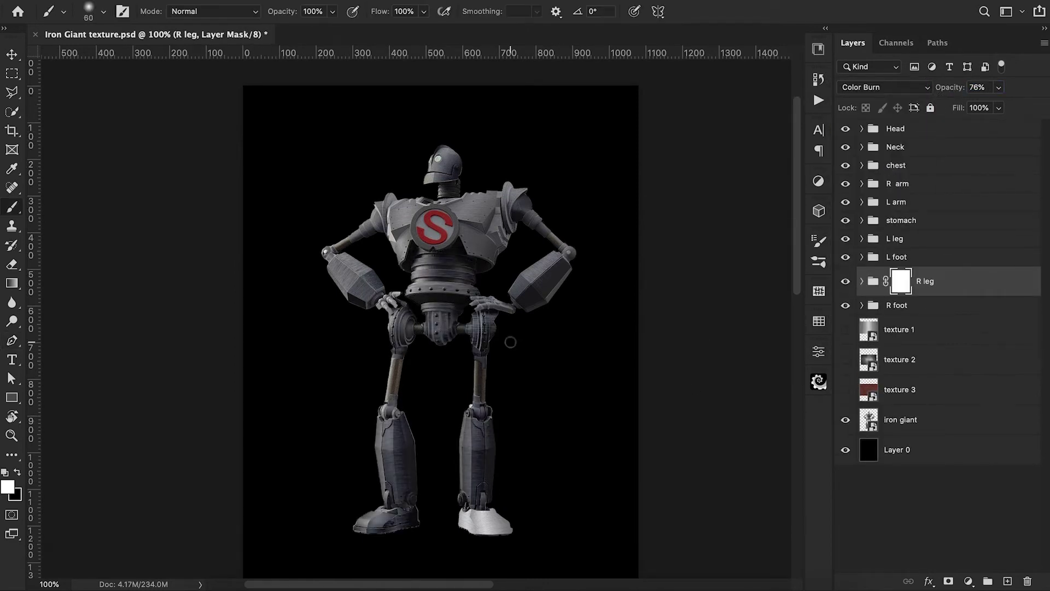
key("x")
key("2")
left_click_drag(481, 329, 475, 348)
left_click_drag(473, 482, 478, 431)
- Set the R foot group's blend mode to Color Burn and lower its opacity
left_click(897, 305)
left_click(883, 87)
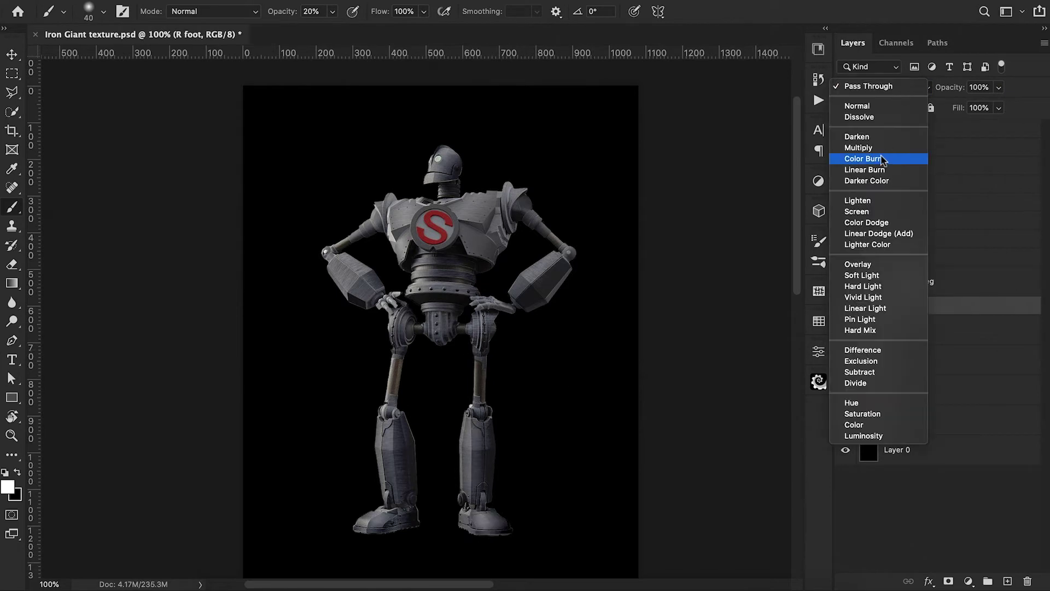
left_click(882, 159)
left_click_drag(954, 88, 944, 97)
left_click(895, 239)
left_click(896, 257)
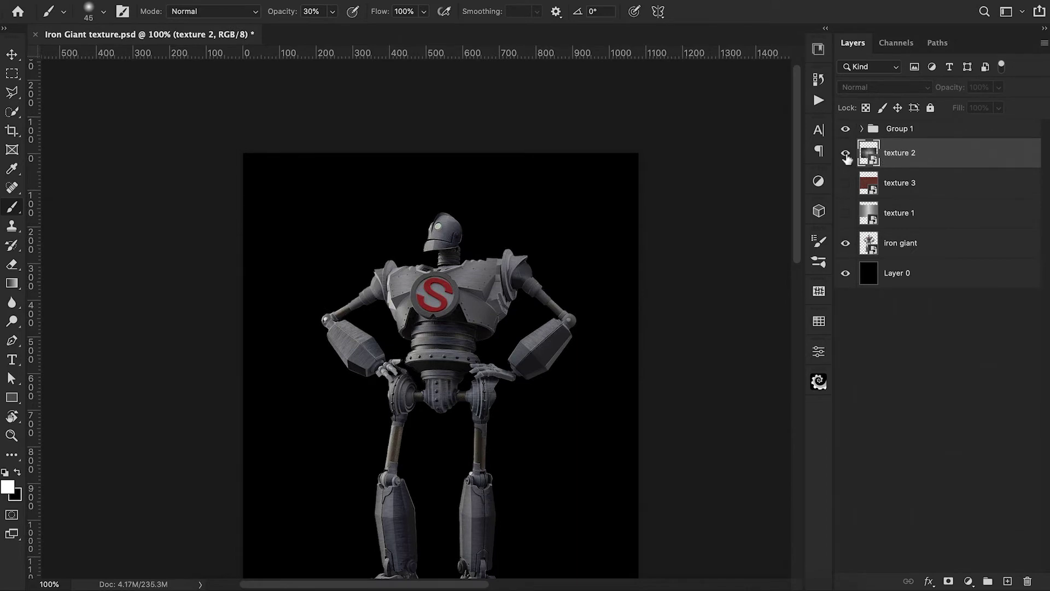
- Show the texture 2 layer, move it up over the robot's head and torso, and set its blend mode to Overlay
left_click(845, 153)
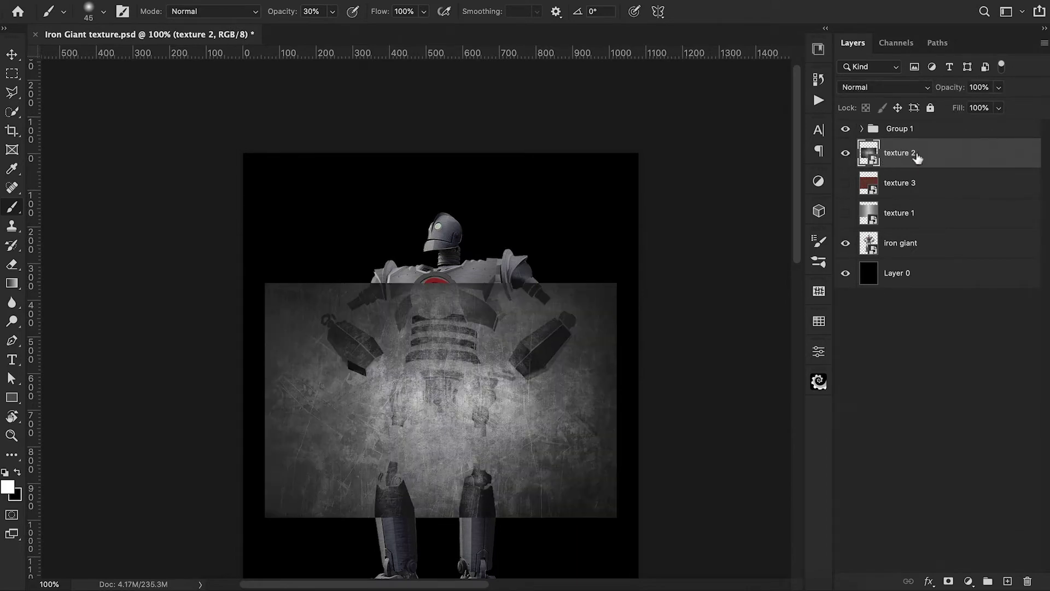
key("ctrl+t")
left_click_drag(506, 402, 506, 289)
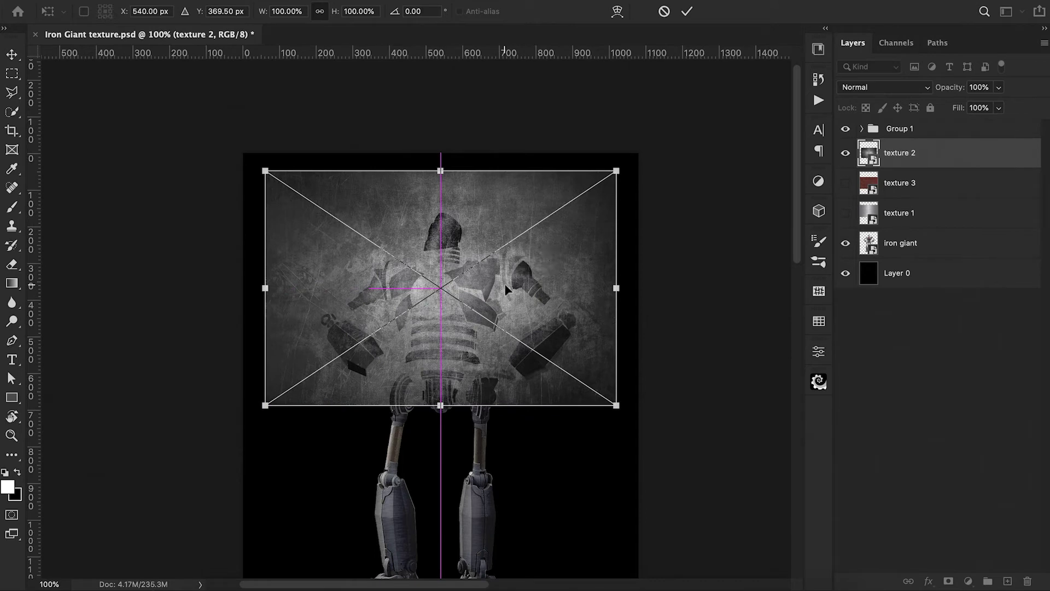
left_click(688, 11)
left_click(913, 88)
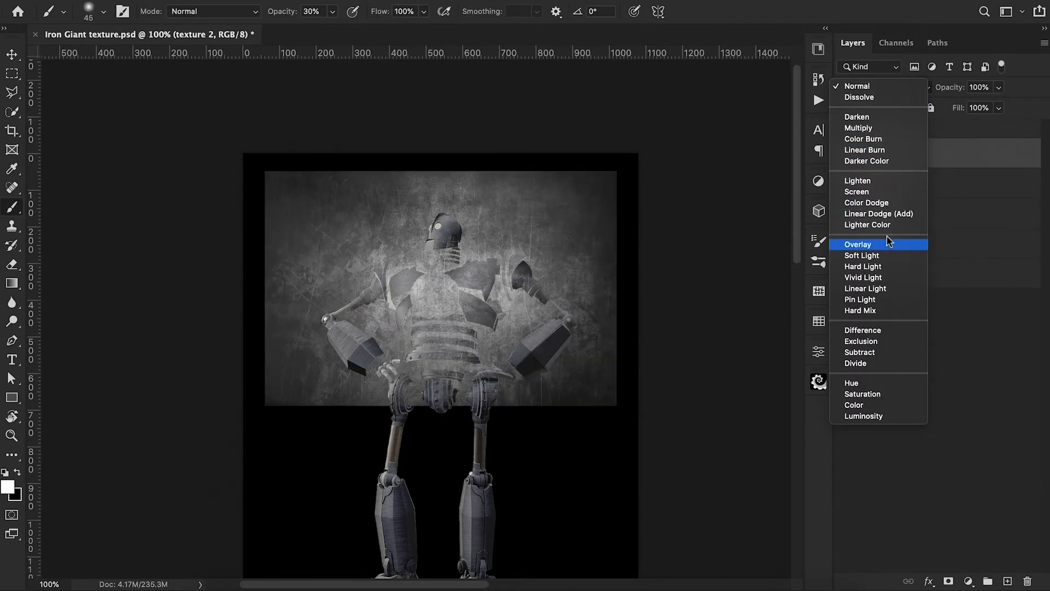
left_click(883, 246)
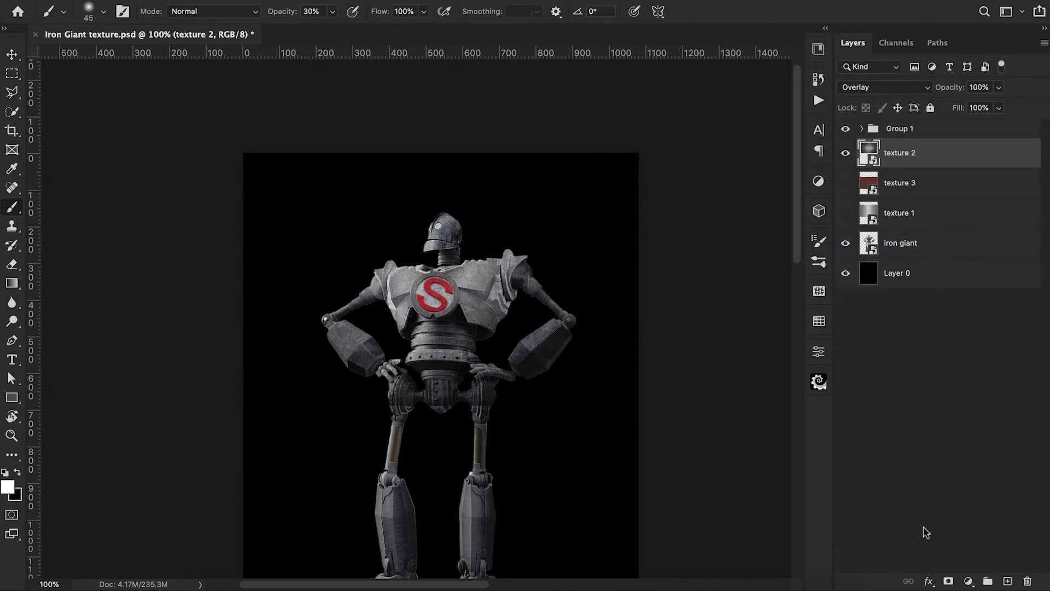
- Clip a Levels adjustment to texture 2 with input levels of 15, 1.14 and 195
left_click(969, 581)
left_click(937, 366)
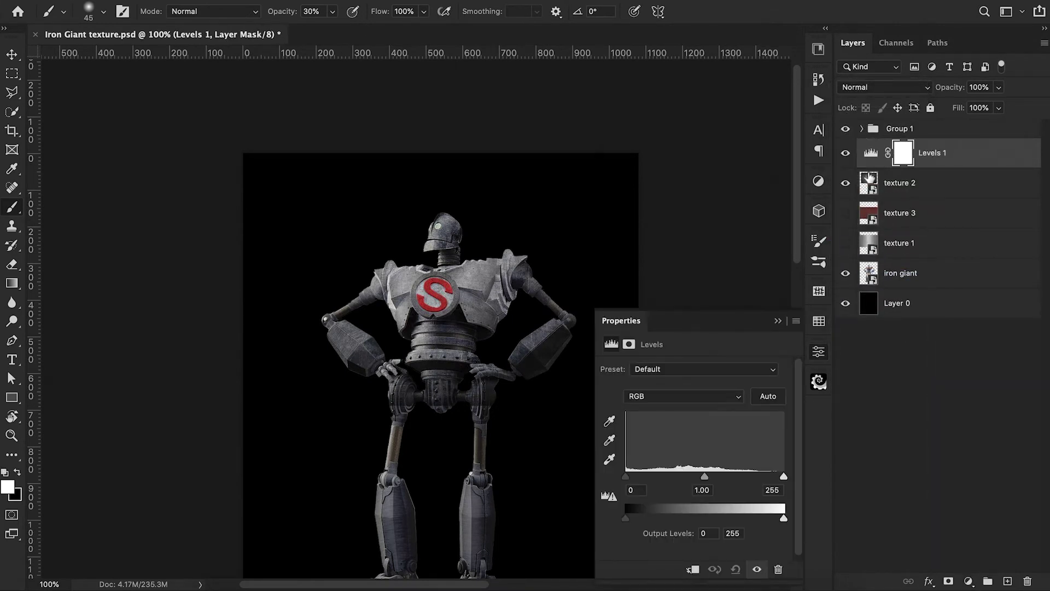
left_click(870, 170, "alt")
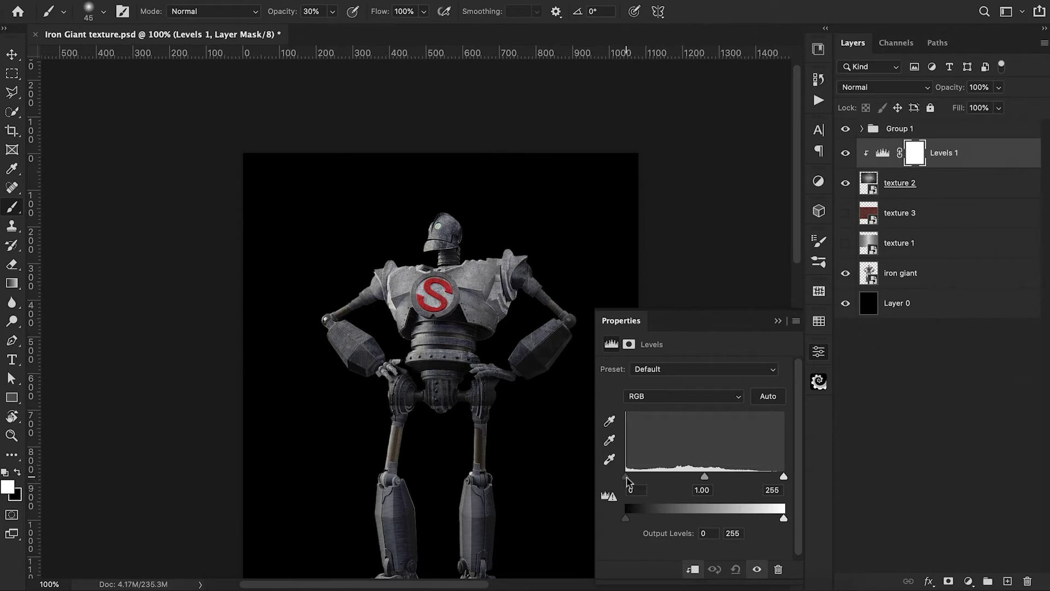
left_click_drag(625, 477, 636, 478)
left_click_drag(783, 480, 681, 477)
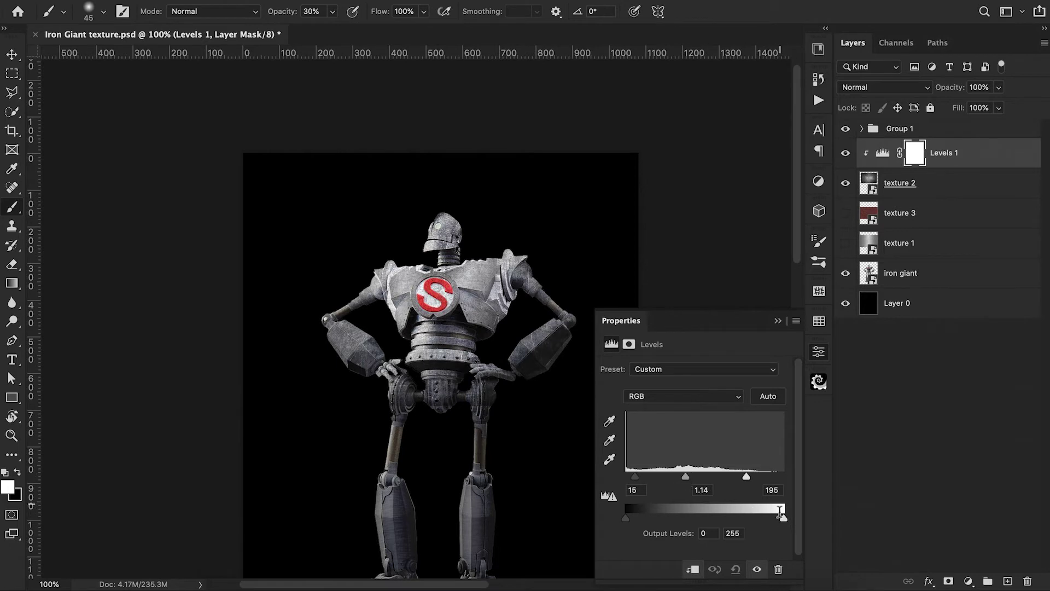
left_click(778, 321)
- Warp texture 2 around the robot's upper body, pulling the two corners beside the right-hand arm and the upper-left corner inward
left_click(922, 187)
key("ctrl+t")
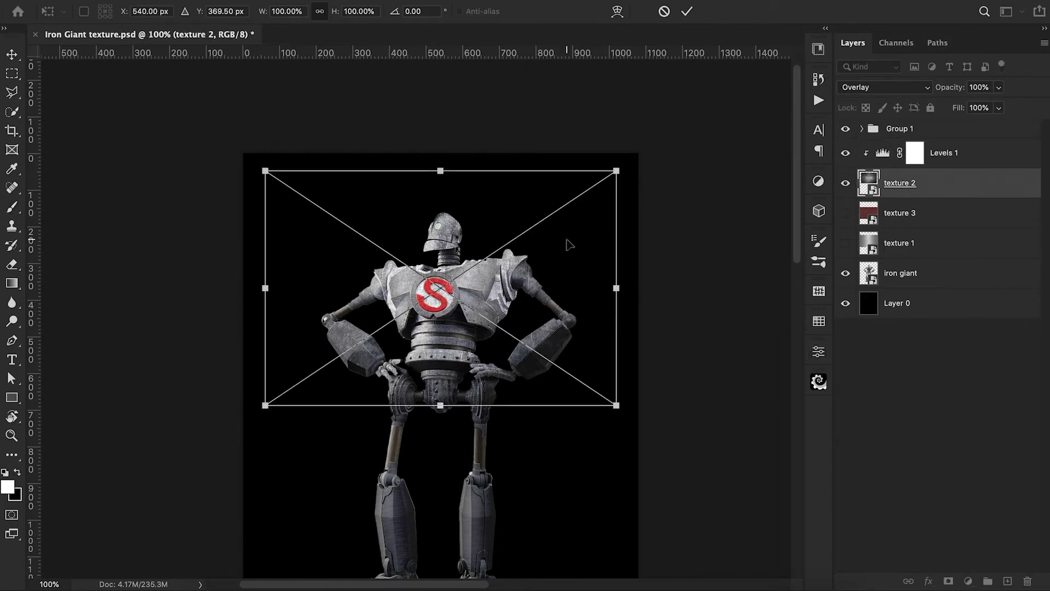
right_click(568, 241)
left_click(598, 398)
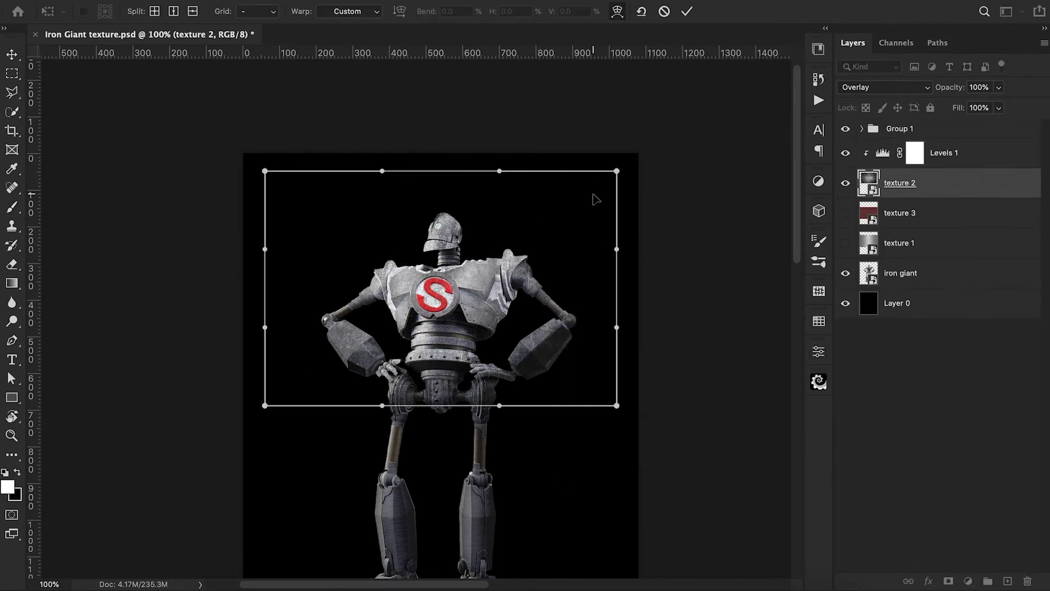
left_click_drag(593, 195, 566, 231)
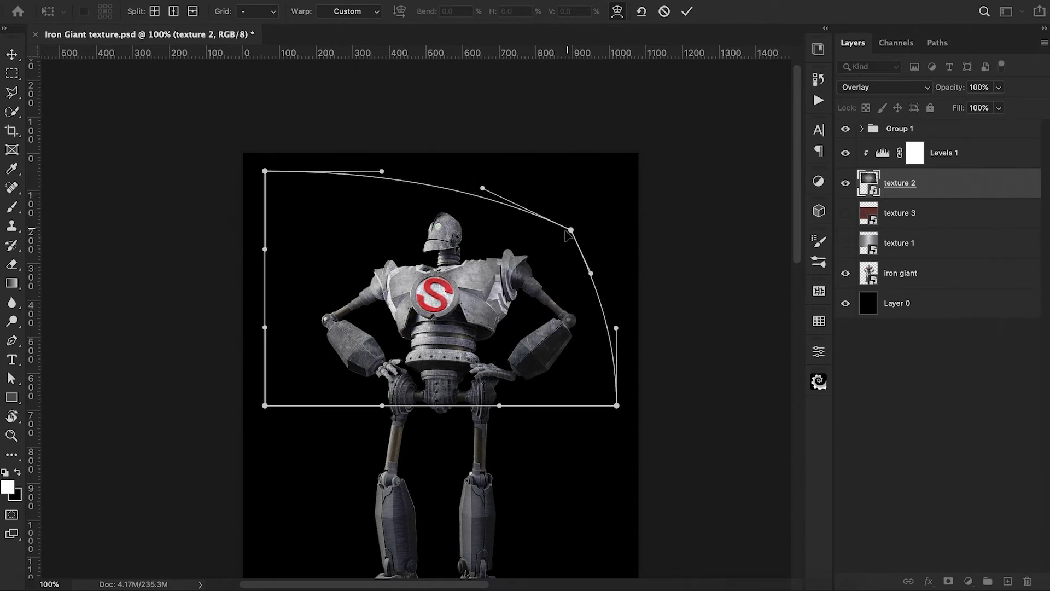
left_click_drag(616, 405, 557, 365)
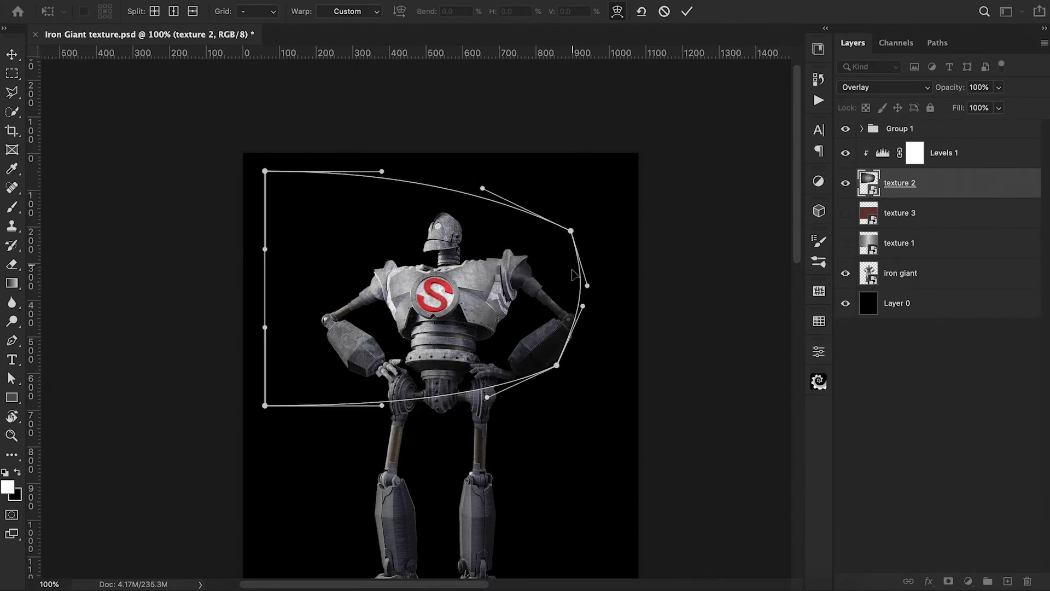
left_click_drag(281, 206, 327, 218)
left_click_drag(412, 219, 472, 211)
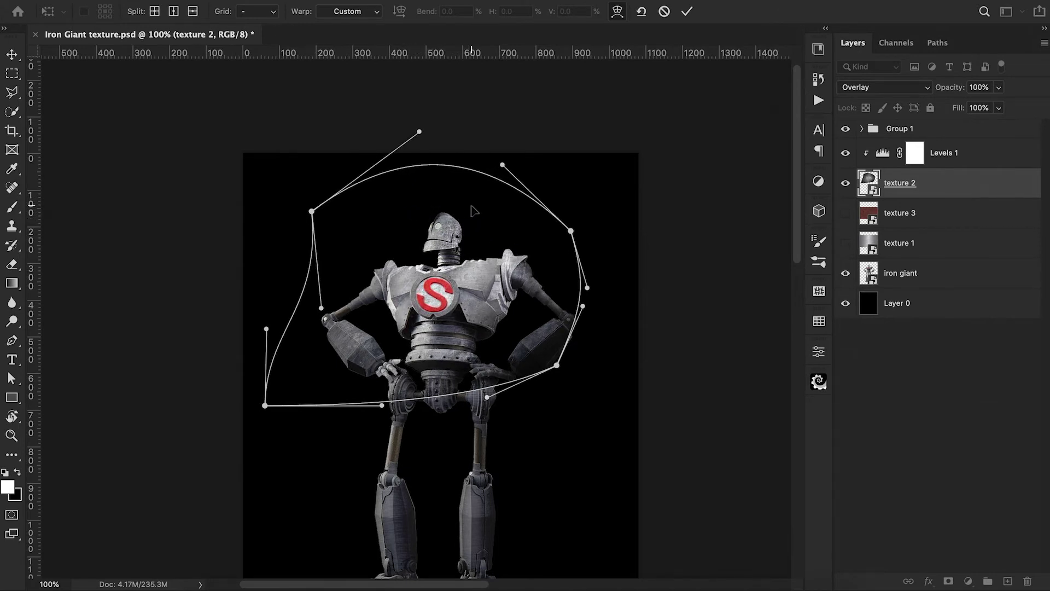
left_click_drag(332, 363, 333, 366)
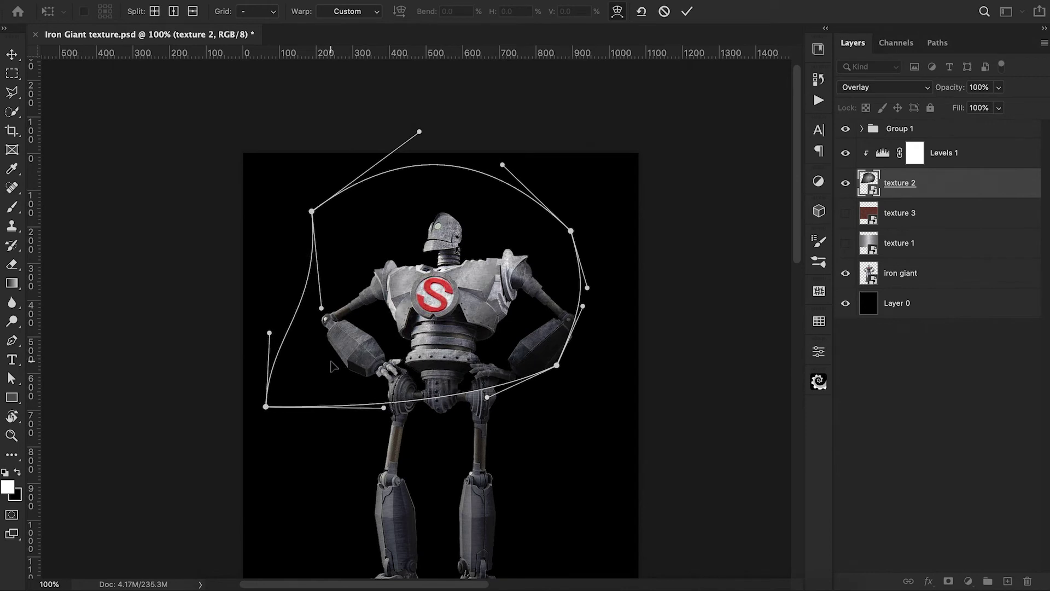
left_click(687, 10)
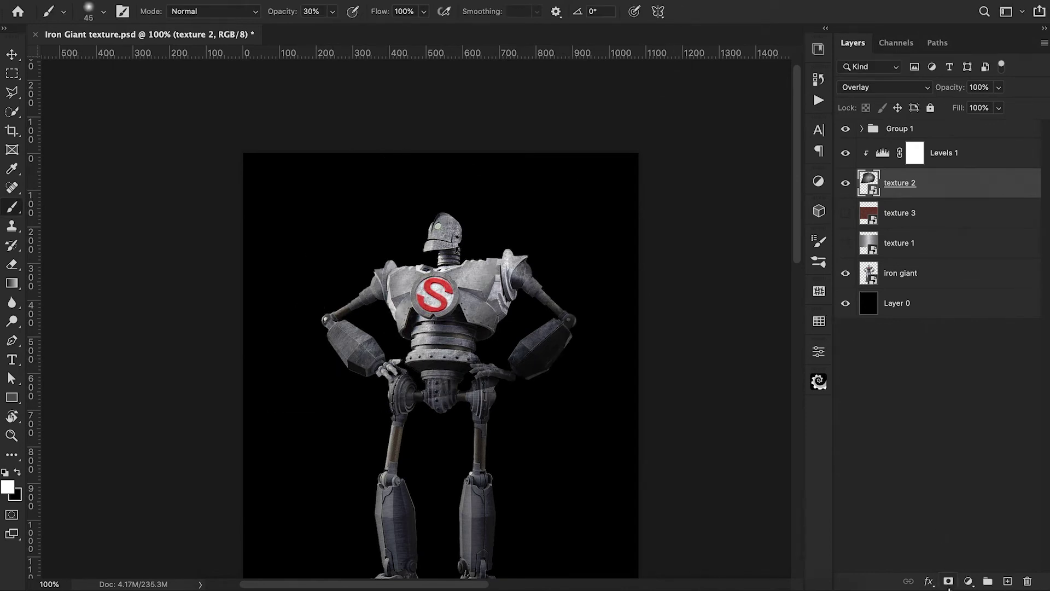
- Add an inverted layer mask to the texture 2 copy and brush white at 60% opacity over the chest plates
left_click(949, 582)
key("super+i")
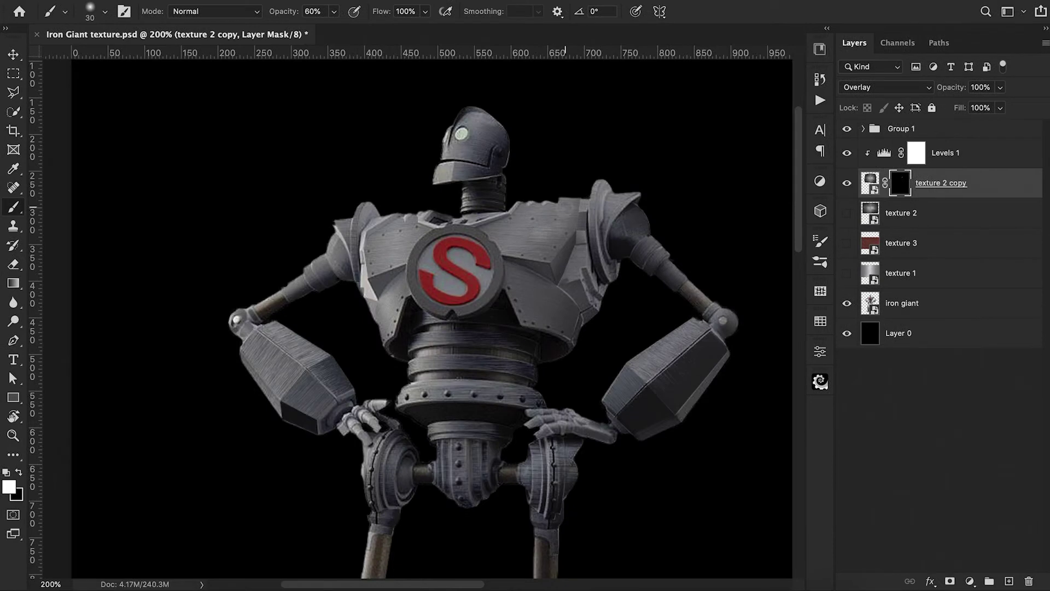
mouse_move(563, 217)
left_mouse_down()
mouse_move(520, 237)
mouse_move(569, 307)
mouse_move(550, 323)
mouse_move(523, 294)
mouse_move(549, 290)
left_mouse_up()
mouse_move(416, 232)
left_mouse_down()
mouse_move(399, 252)
mouse_move(383, 235)
mouse_move(377, 268)
mouse_move(391, 323)
left_mouse_up()
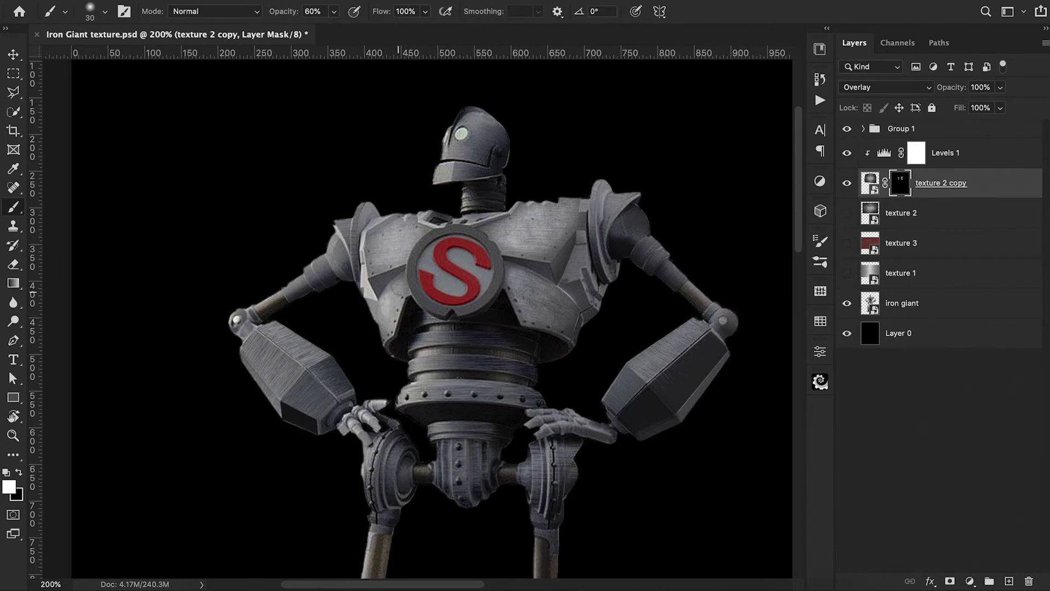
key("super+minus")
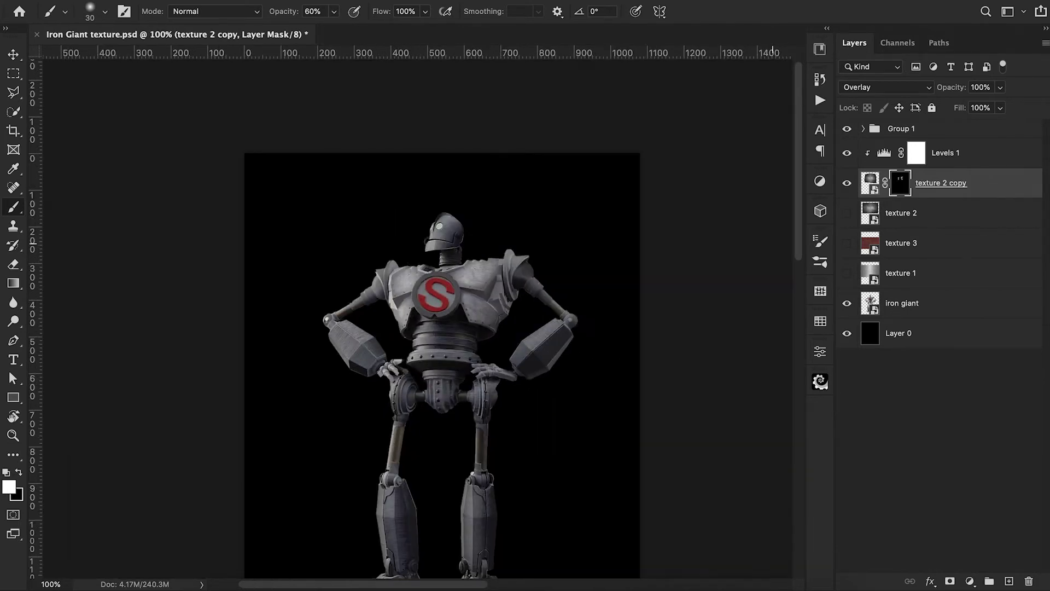
left_click(847, 184)
left_click(847, 184)
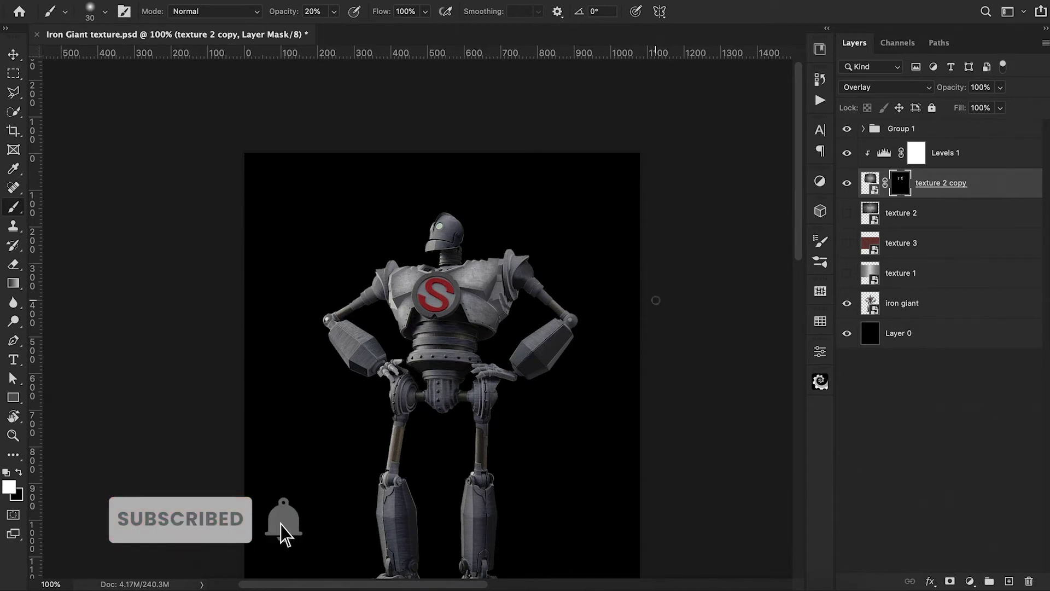
- Group the masked texture 2 copy with its Levels adjustment and name the group chest
left_click(962, 159, "shift")
key("ctrl+g")
double_click(900, 147)
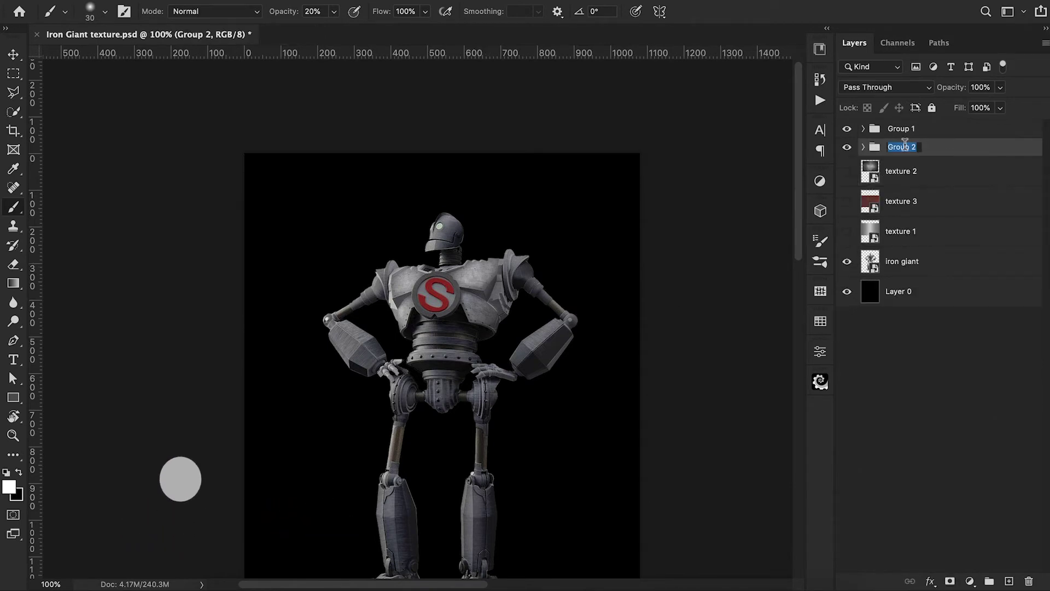
type("chest")
key("Return")
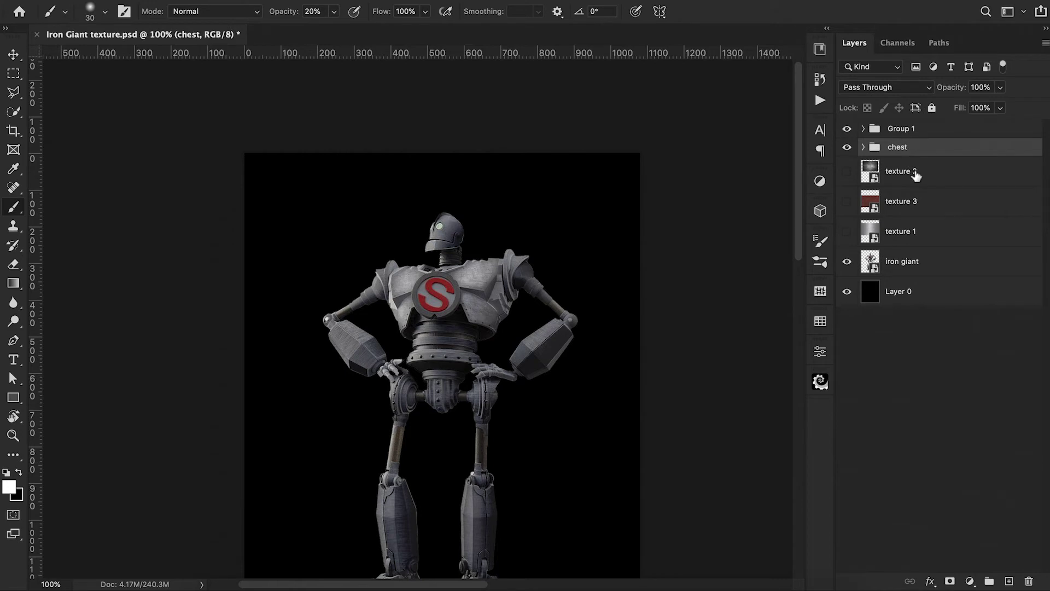
- Duplicate the original texture 2 layer and make the duplicate visible
left_click(916, 175)
key("ctrl+j")
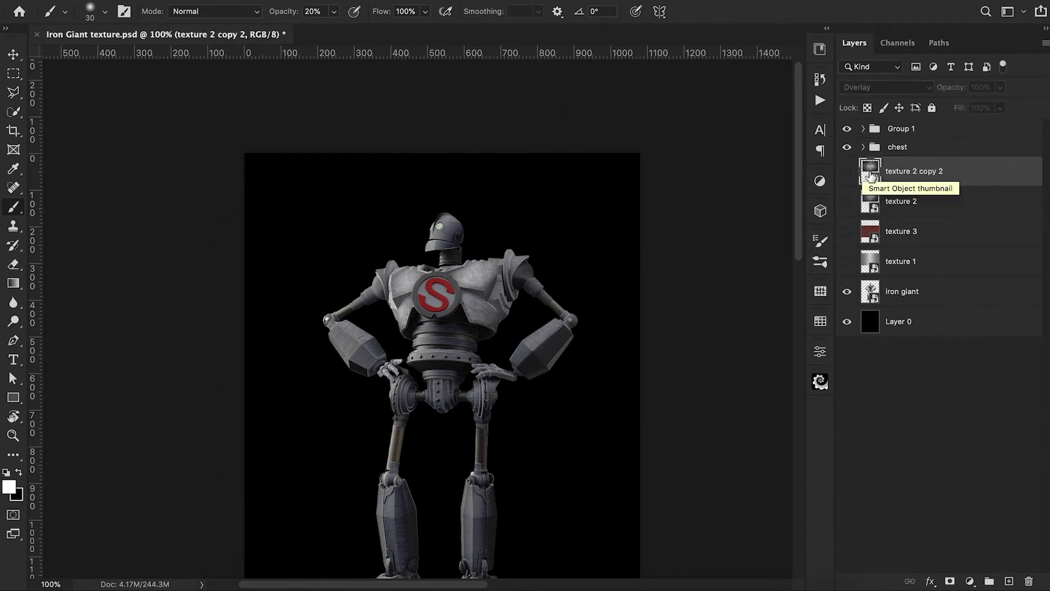
left_click(847, 173)
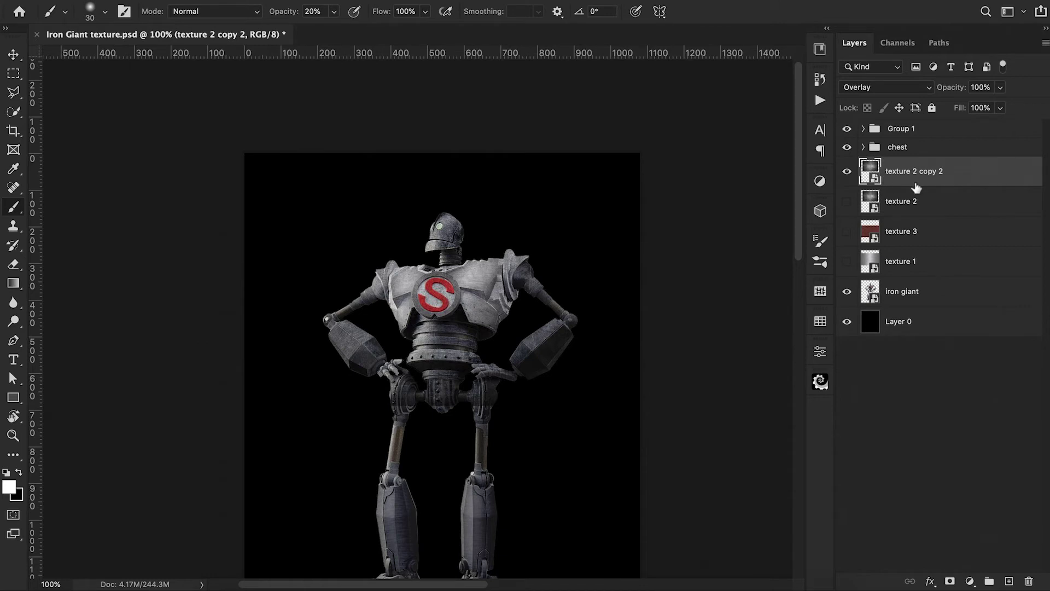
- Clip a Levels adjustment to texture 2 copy 2 with a black point of 15 and midtones of 1.38
left_click(970, 581)
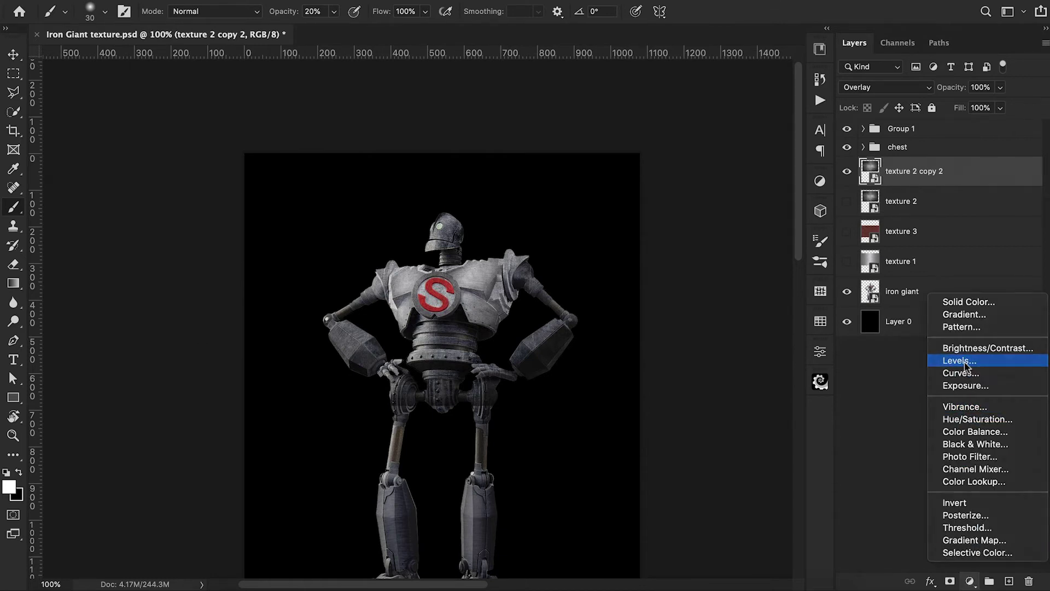
left_click(950, 425)
left_click(870, 188, "alt")
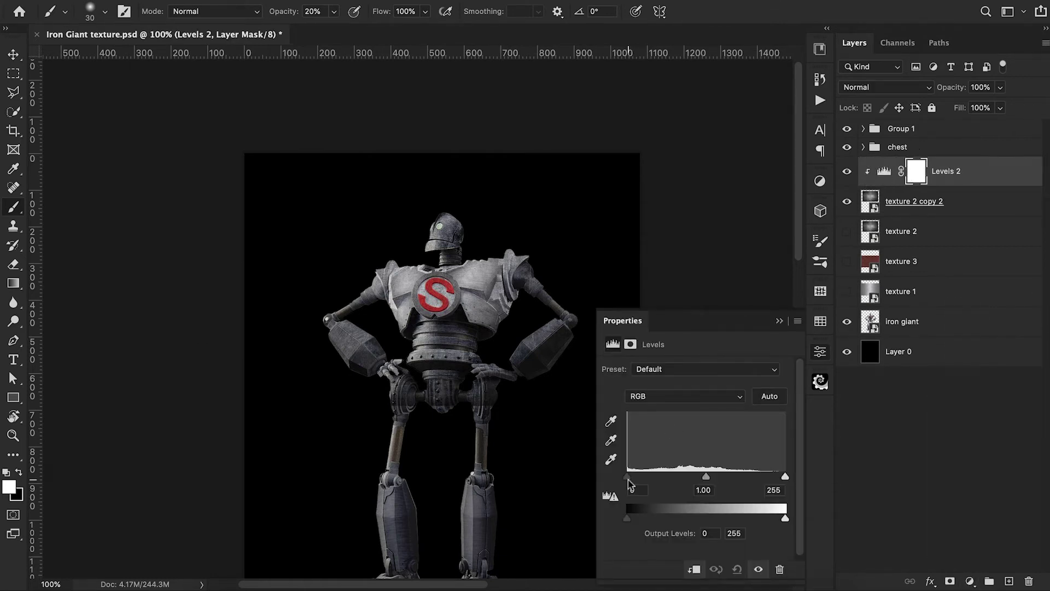
left_click_drag(628, 481, 636, 480)
left_click_drag(710, 477, 697, 480)
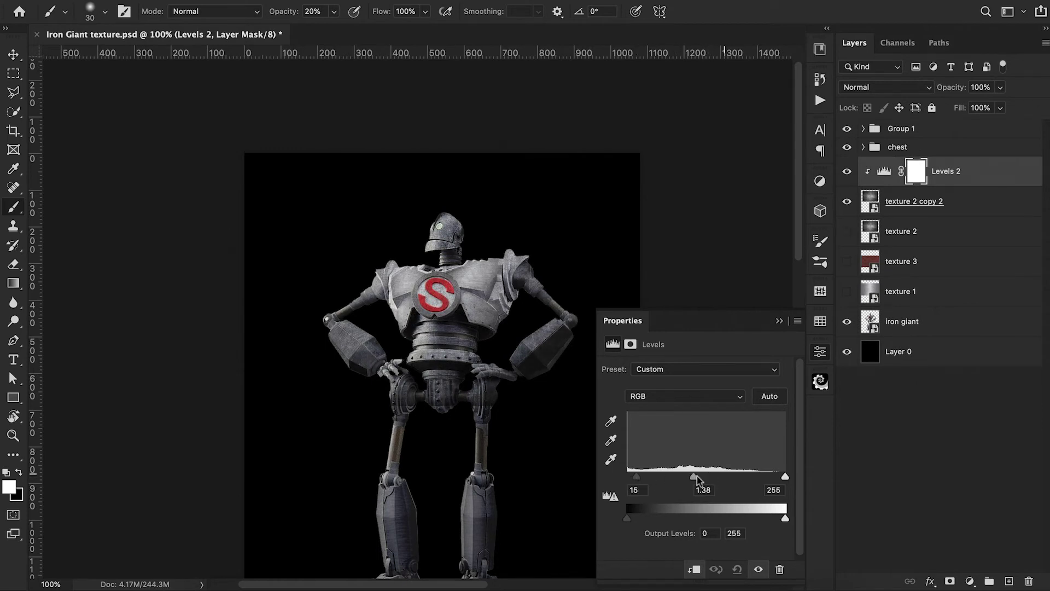
left_click(779, 320)
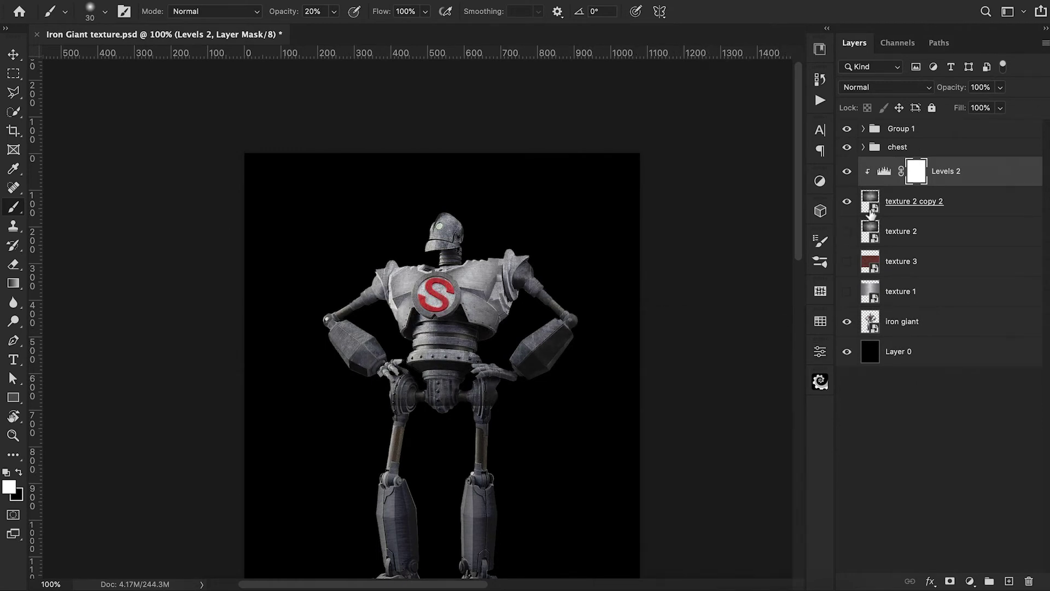
- Reposition texture 2 copy 2 over the stomach at X 615 px, Y 505 px
left_click(871, 201)
key("ctrl+t")
left_click_drag(411, 321, 438, 371)
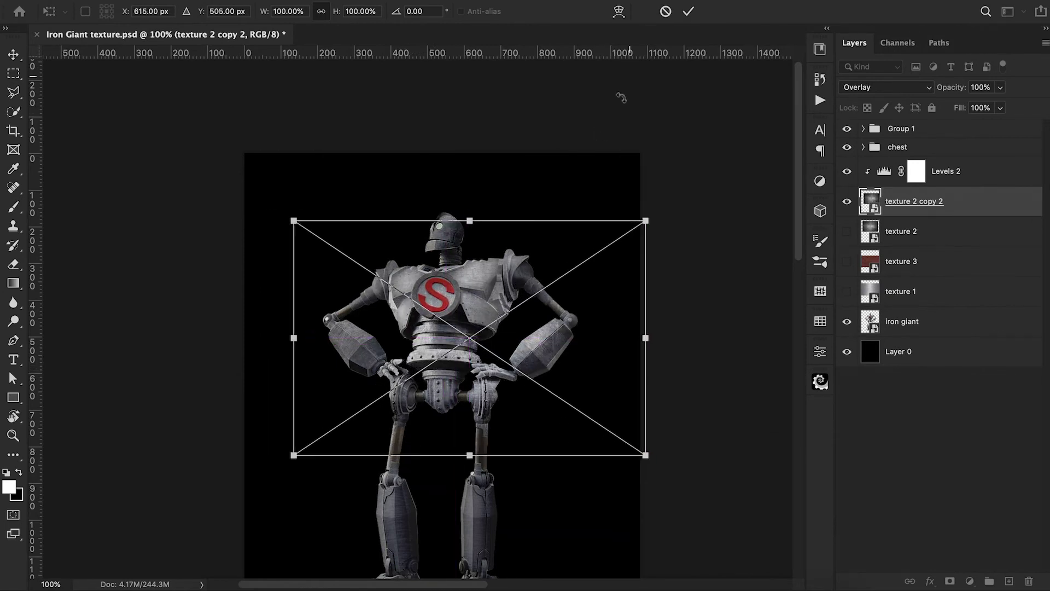
left_click(688, 12)
- Paint white at 70% opacity on texture 2 copy 2's black mask over the stomach rings and the riveted waist band
key("b")
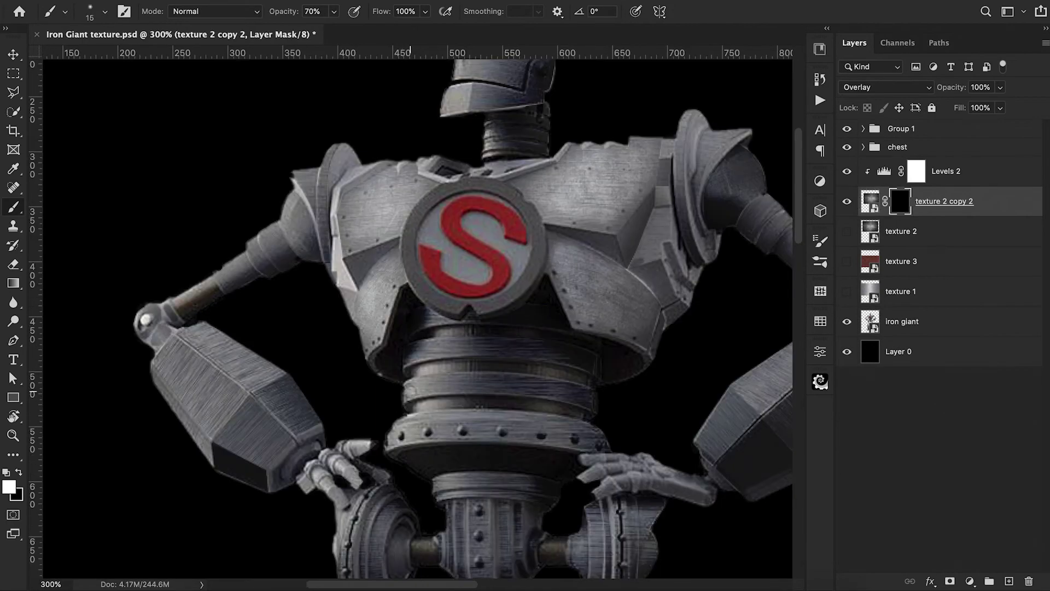
mouse_move(408, 385)
left_mouse_down()
mouse_move(556, 389)
mouse_move(415, 383)
mouse_move(443, 388)
left_mouse_up()
mouse_move(409, 355)
left_mouse_down()
mouse_move(569, 353)
mouse_move(482, 343)
mouse_move(575, 349)
left_mouse_up()
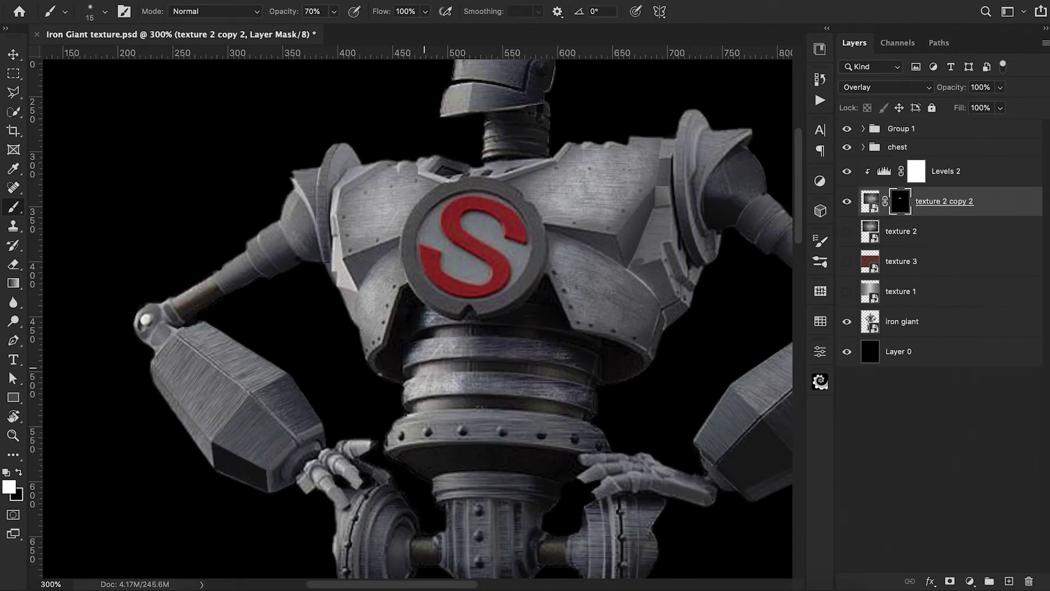
mouse_move(402, 430)
left_mouse_down()
mouse_move(591, 432)
mouse_move(481, 429)
mouse_move(582, 443)
mouse_move(399, 439)
left_mouse_up()
key("super+1")
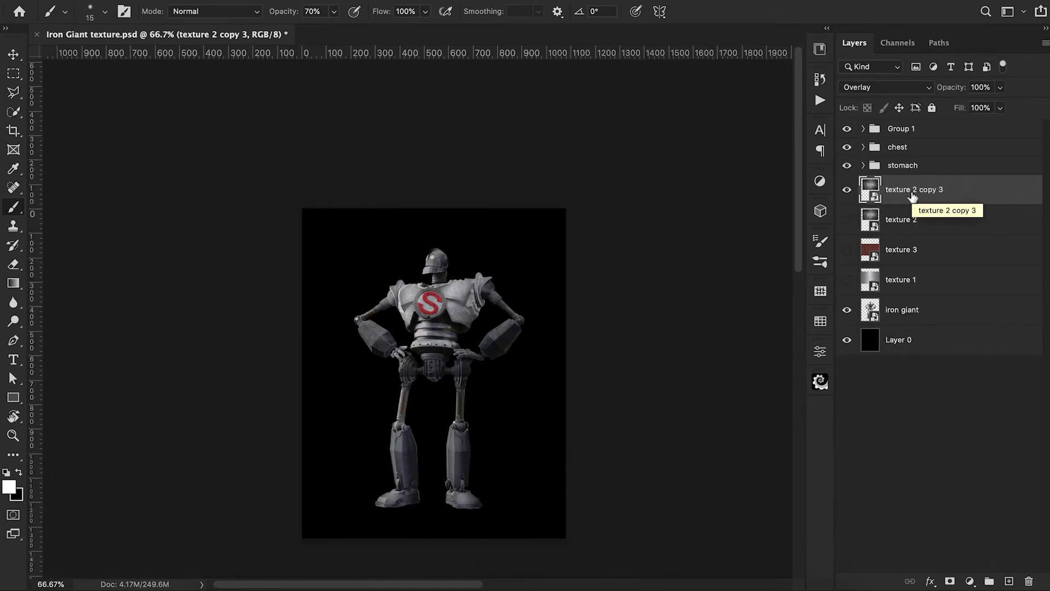
- Fit texture 2 copy 3 to the L arm with a clipped Levels adjustment, revealing it through a black mask with a 60% opacity brush
key("super+t")
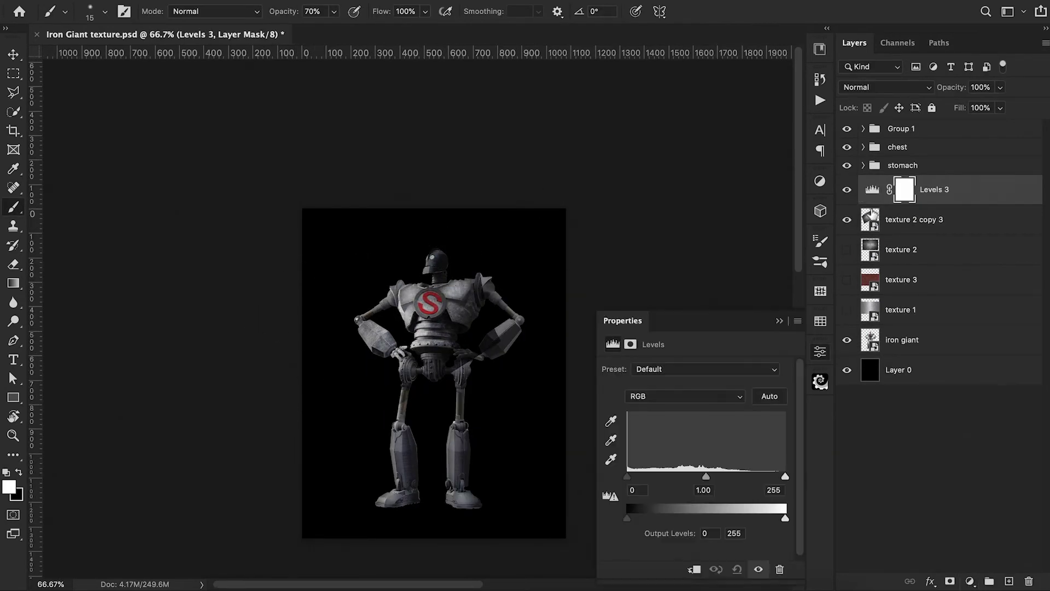
left_click_drag(782, 495, 777, 477)
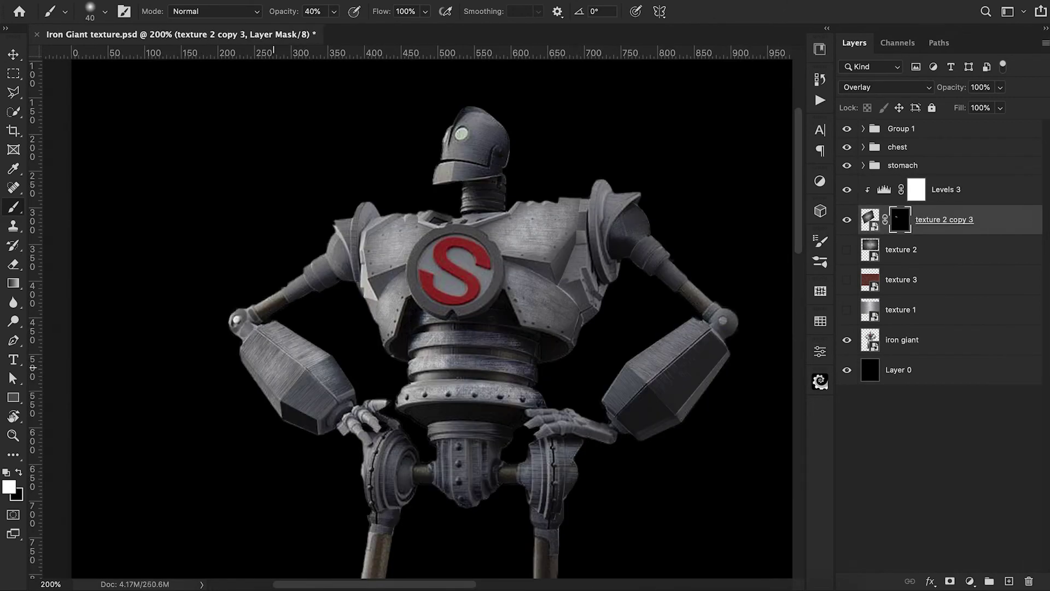
key("6")
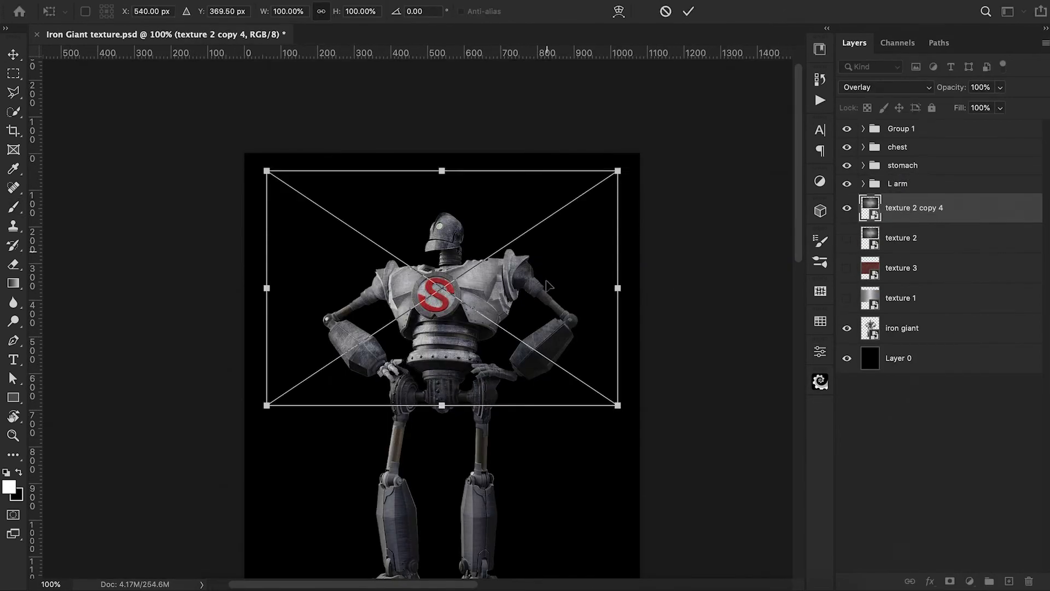
- Scale texture 2 copy 4 to about 75%, rotate it about 29°, warp it over the right-hand arm, and add a clipped Levels adjustment
mouse_move(546, 320)
left_mouse_down()
mouse_move(585, 323)
mouse_move(575, 312)
left_mouse_up()
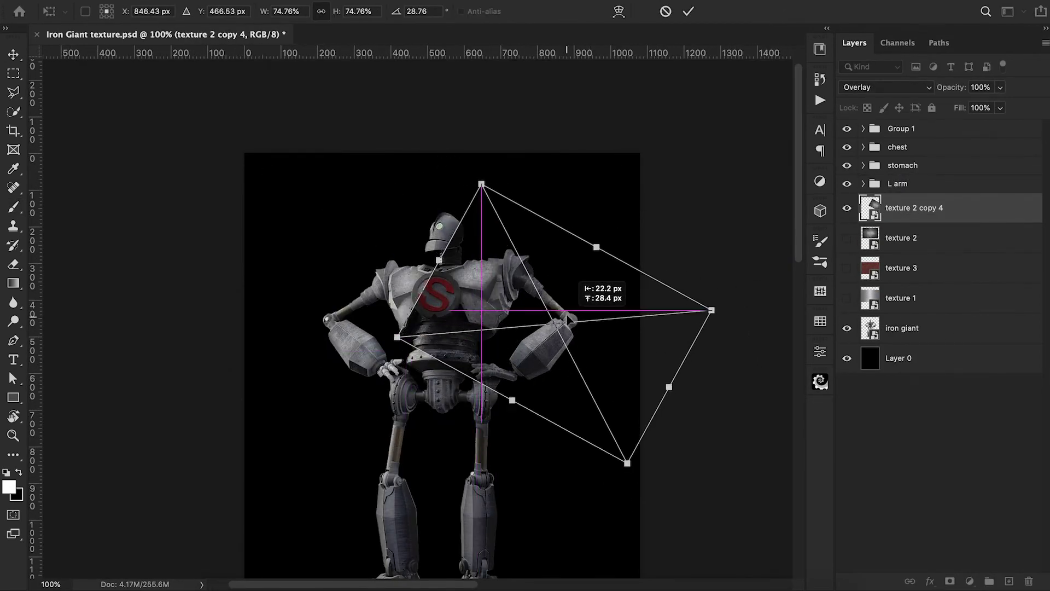
left_click(619, 11)
left_click_drag(629, 445, 586, 426)
left_click(970, 582)
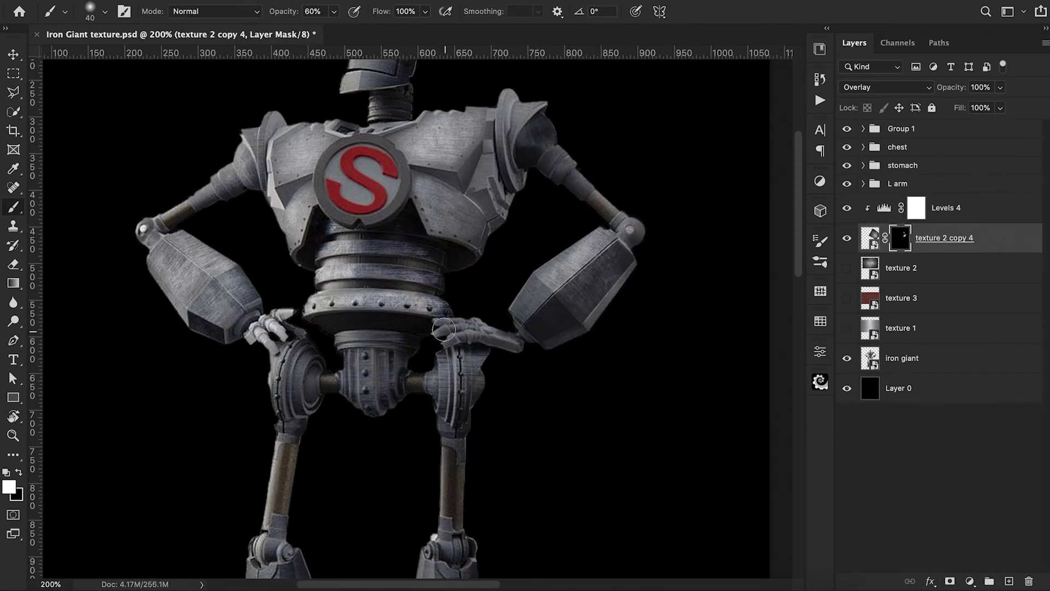
- Group texture 2 copy 4 with its Levels 4 adjustment as R arm
key("super+minus")
left_click(966, 208, "shift")
- Fit texture 2 copy 5 to the pelvis with a clipped Levels adjustment, paint it in through a black mask, and group it as Pelvis
left_click(909, 227)
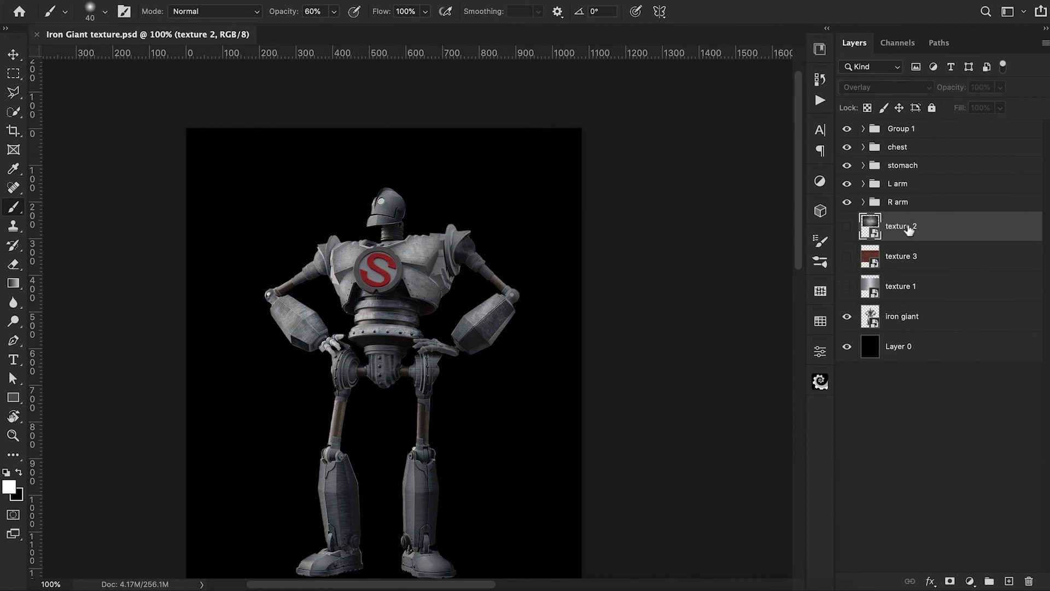
key("super+j")
left_click(970, 582)
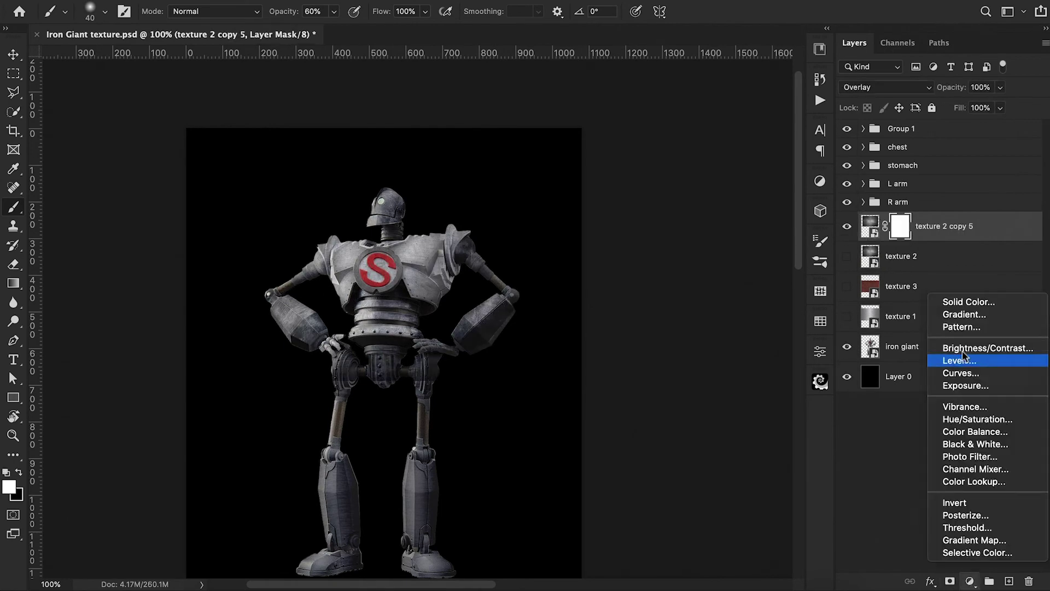
left_click(919, 359)
key("super+t")
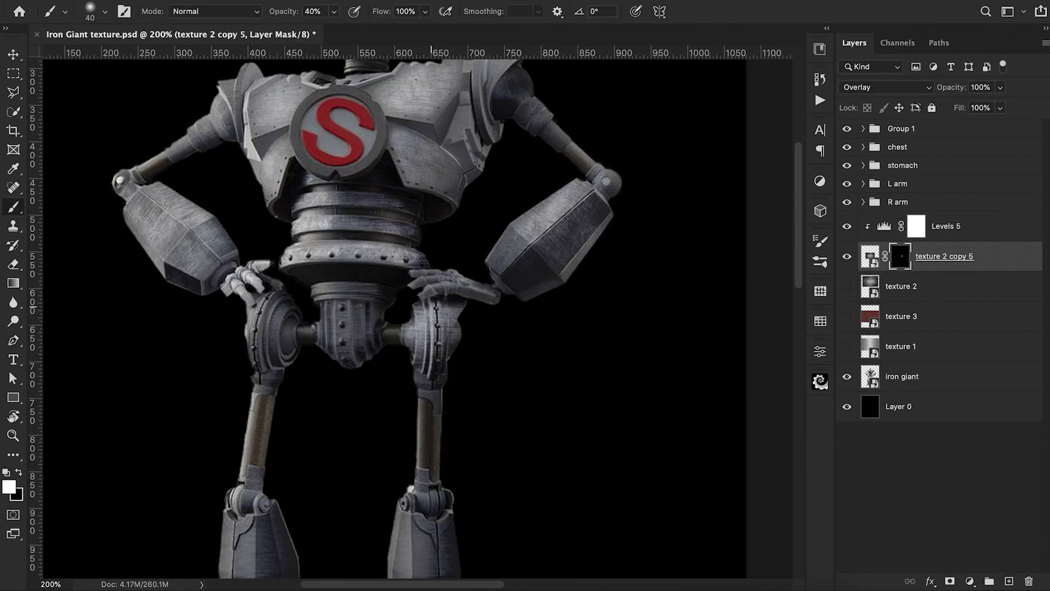
mouse_move(334, 328)
left_mouse_down()
mouse_move(271, 345)
mouse_move(247, 394)
left_mouse_up()
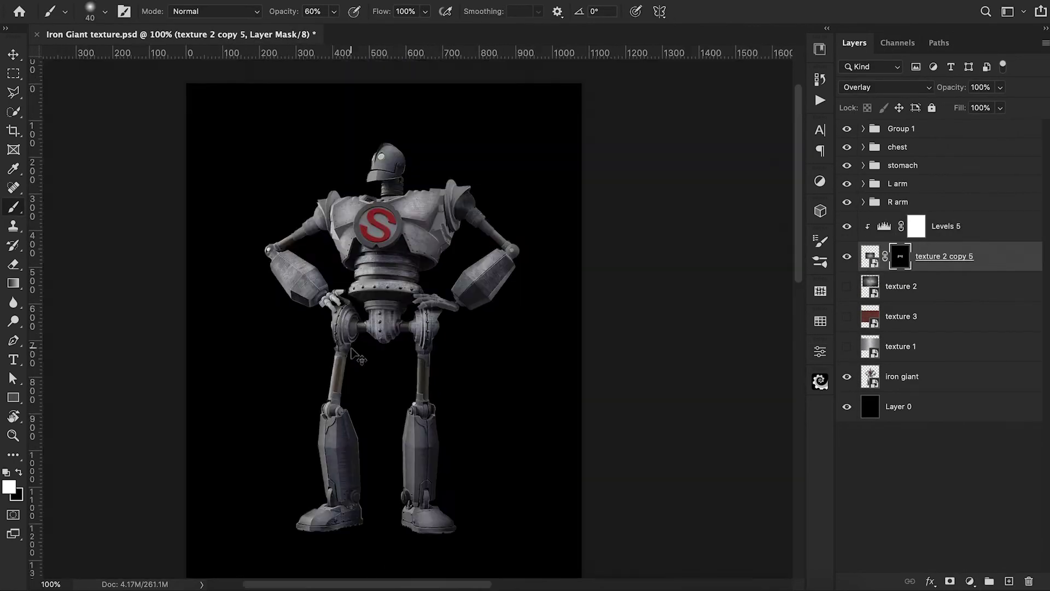
left_click(963, 226, "shift")
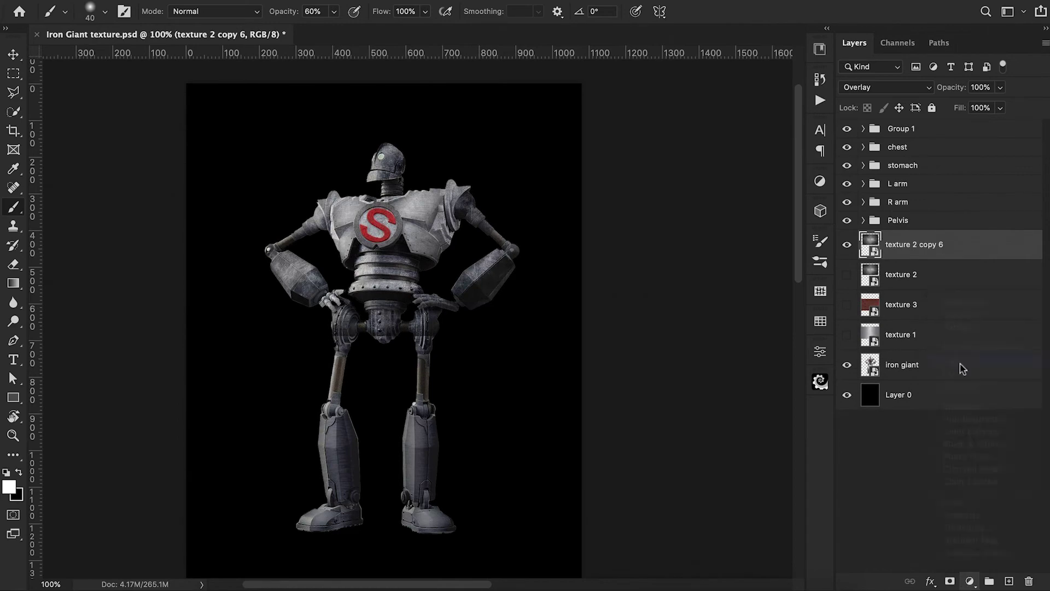
- Fit texture 2 copy 6 to the L leg with a clipped Levels adjustment, revealing it through a black mask with a 50% opacity brush
left_click(970, 582)
left_click(629, 372)
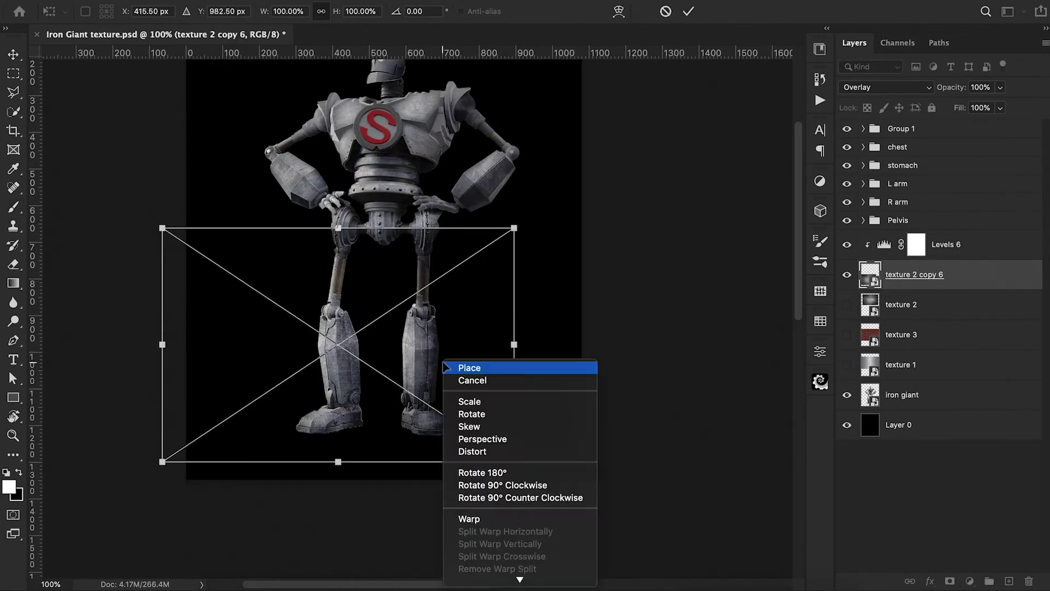
left_click_drag(501, 461, 172, 375)
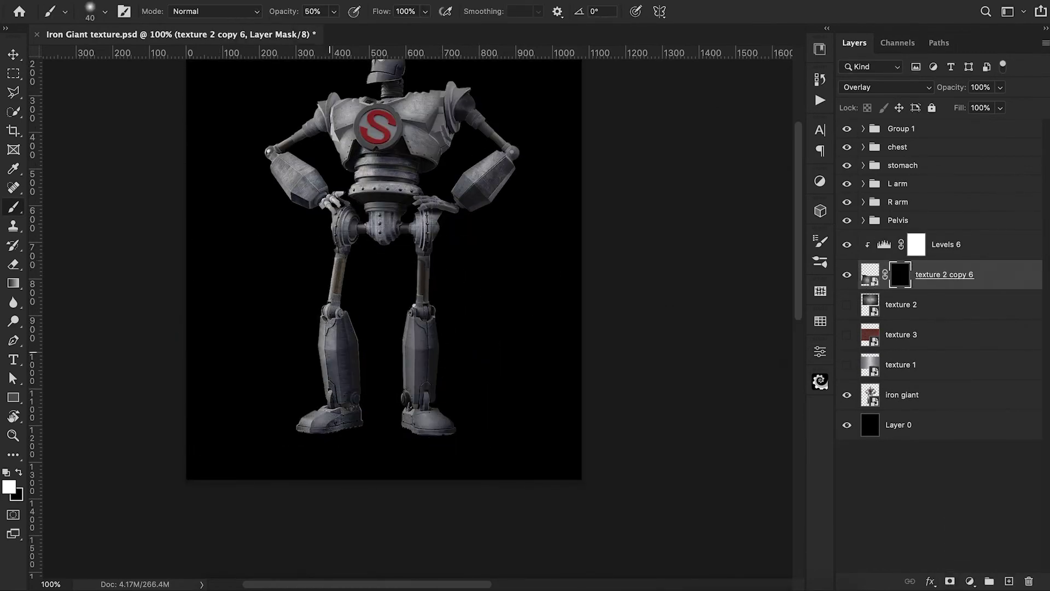
mouse_move(331, 329)
left_mouse_down()
mouse_move(347, 394)
mouse_move(329, 416)
left_mouse_up()
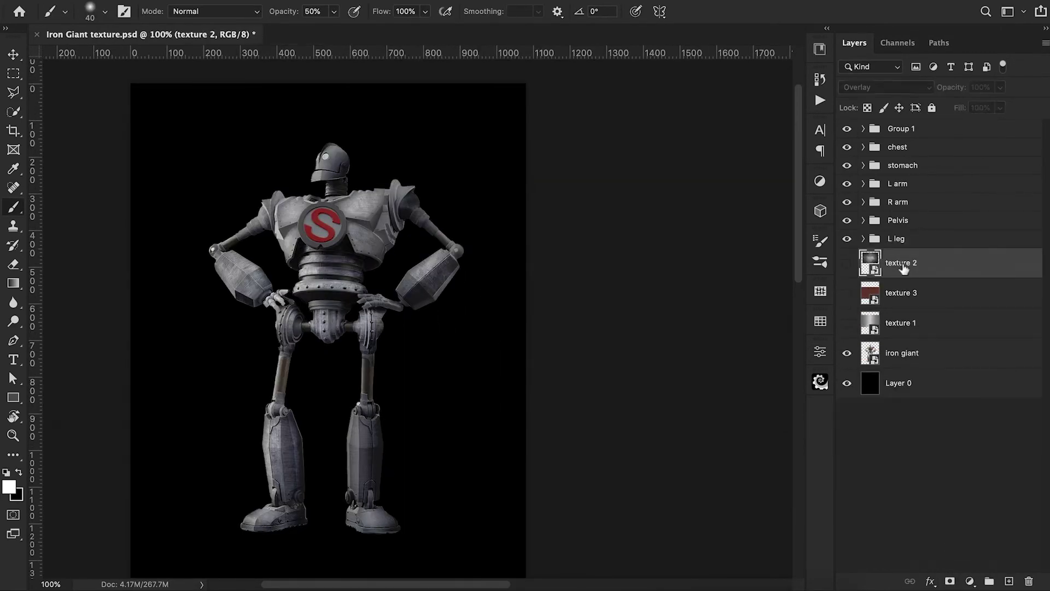
- Warp texture 2 copy 7 over the right-hand leg with a clipped Levels adjustment, and paint its layer mask at 50% opacity
left_click(870, 272, "alt")
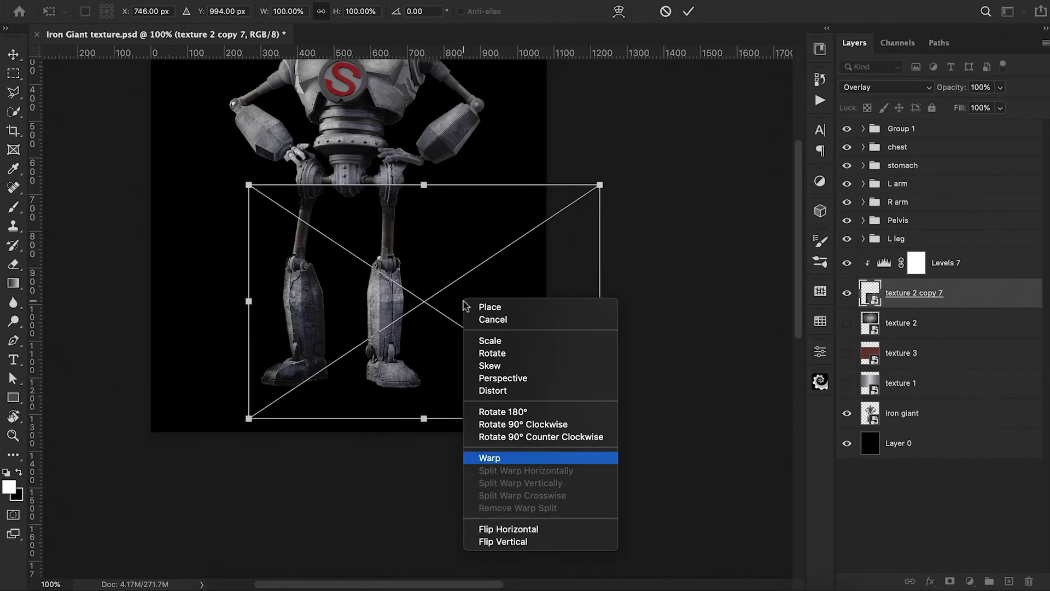
left_click(504, 458)
left_click_drag(481, 186, 486, 239)
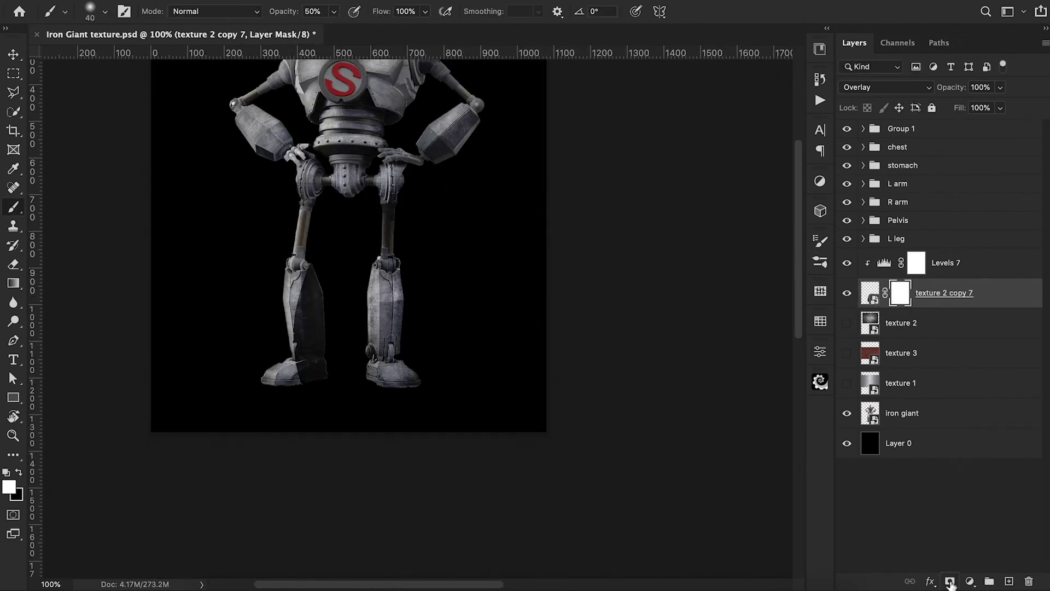
mouse_move(378, 350)
left_mouse_down()
mouse_move(383, 274)
mouse_move(395, 378)
left_mouse_up()
scroll(387, 269, "up", 2)
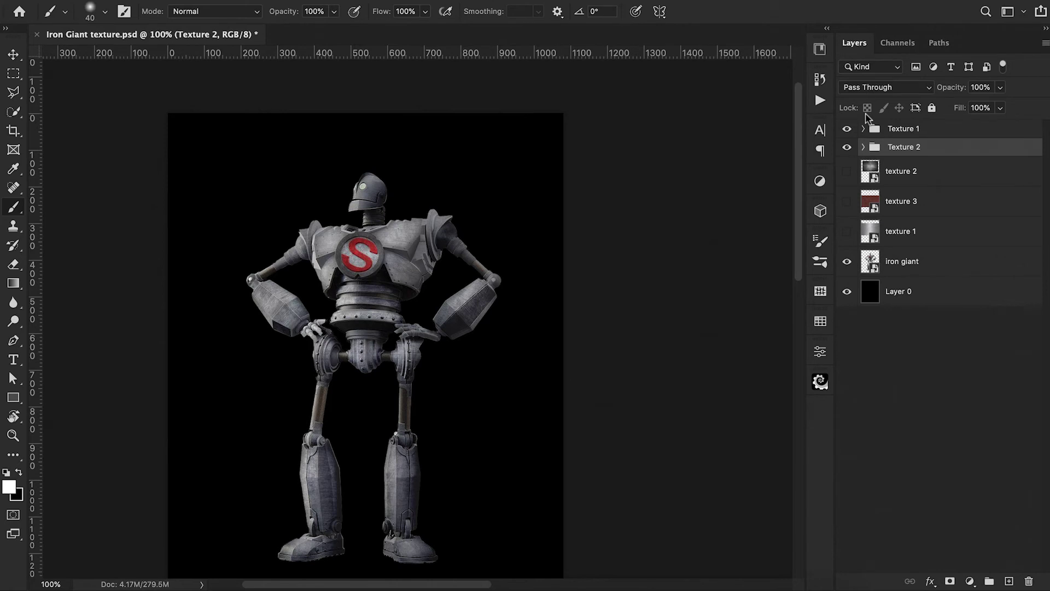
- Move texture 3 above all groups, duplicate it, hide the original, and lower the copy's opacity to 51%
left_click_drag(870, 201, 854, 134)
left_click(847, 134)
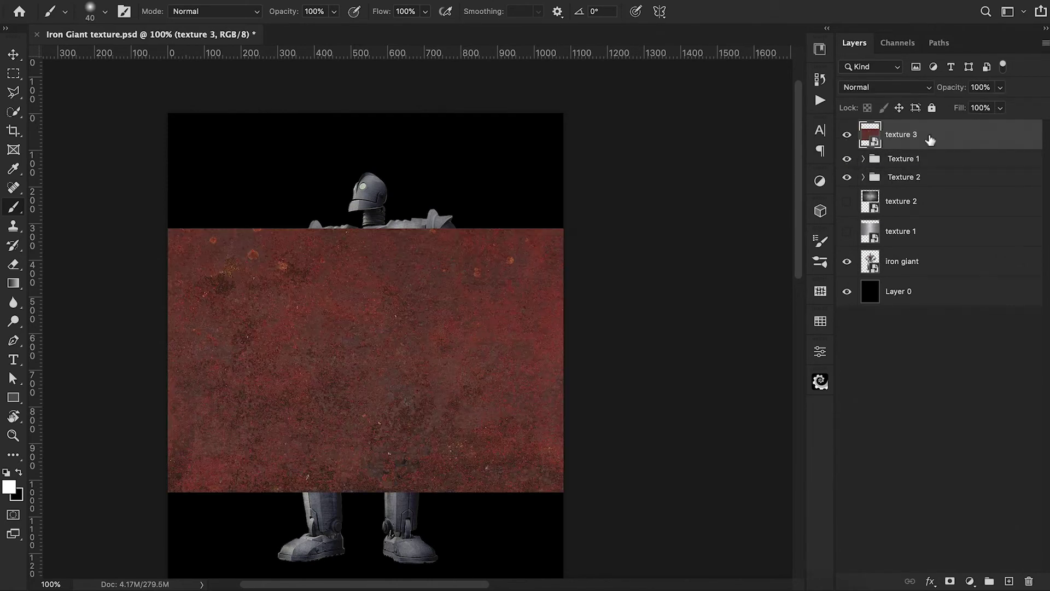
key("ctrl+j")
left_click(847, 165)
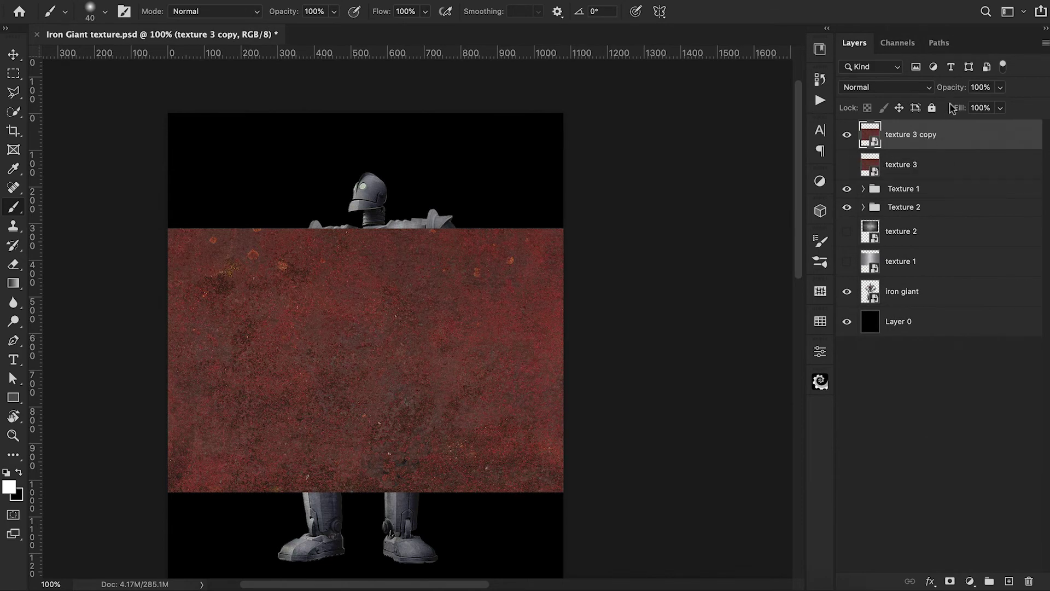
left_click_drag(957, 90, 926, 106)
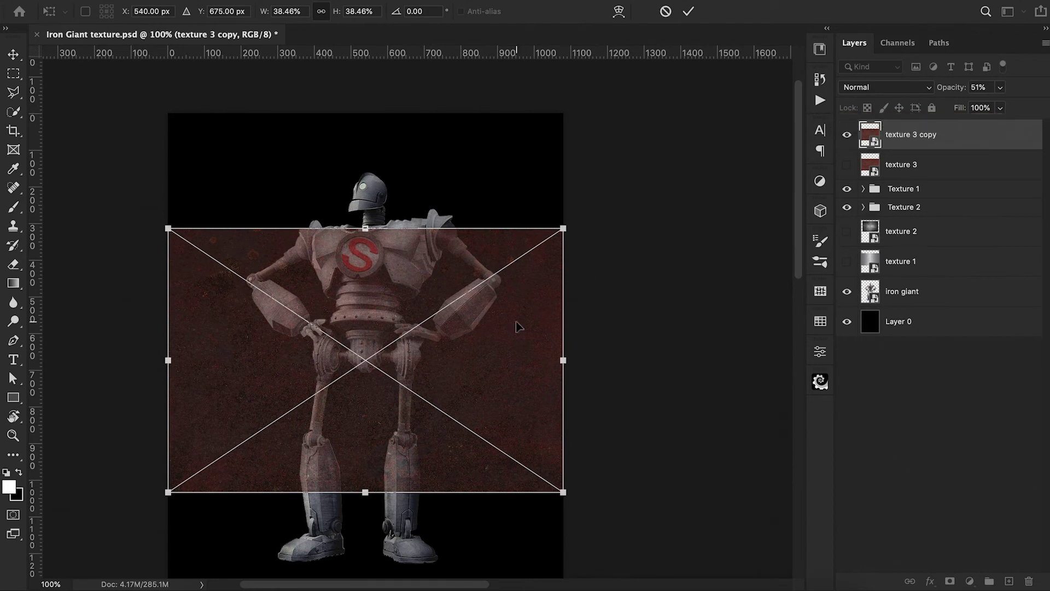
- Scale down texture 3 copy and position it over the robot's chest
left_click_drag(516, 327, 521, 252)
left_click_drag(569, 153, 451, 235)
left_click_drag(406, 265, 399, 239)
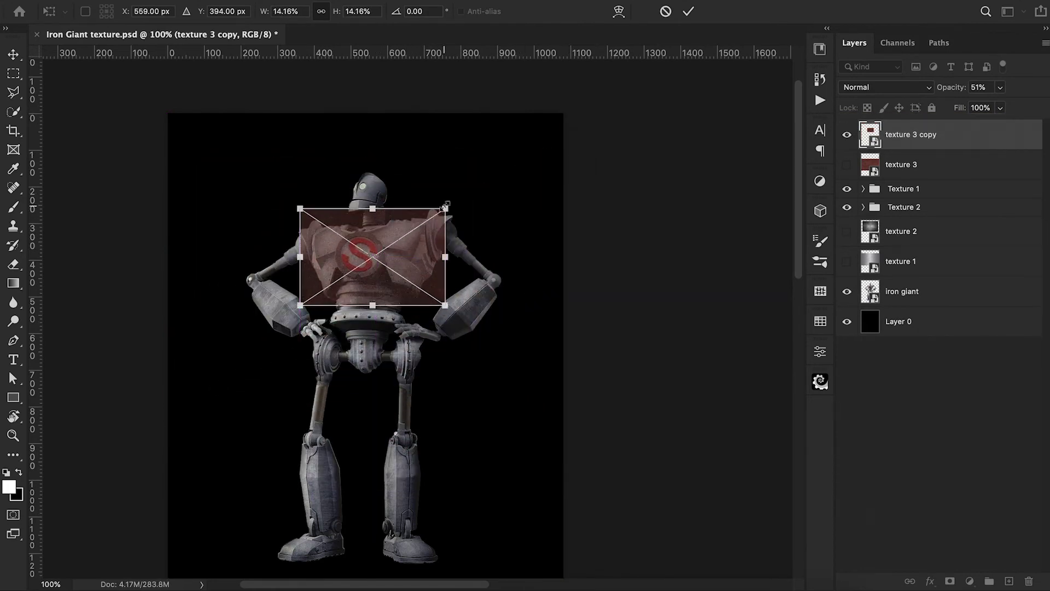
mouse_move(445, 208)
left_mouse_down()
mouse_move(459, 200)
mouse_move(450, 220)
left_mouse_up()
- Warp texture 3 copy so its corners and lower edge follow the chest outline
right_click(400, 239)
left_click(424, 398)
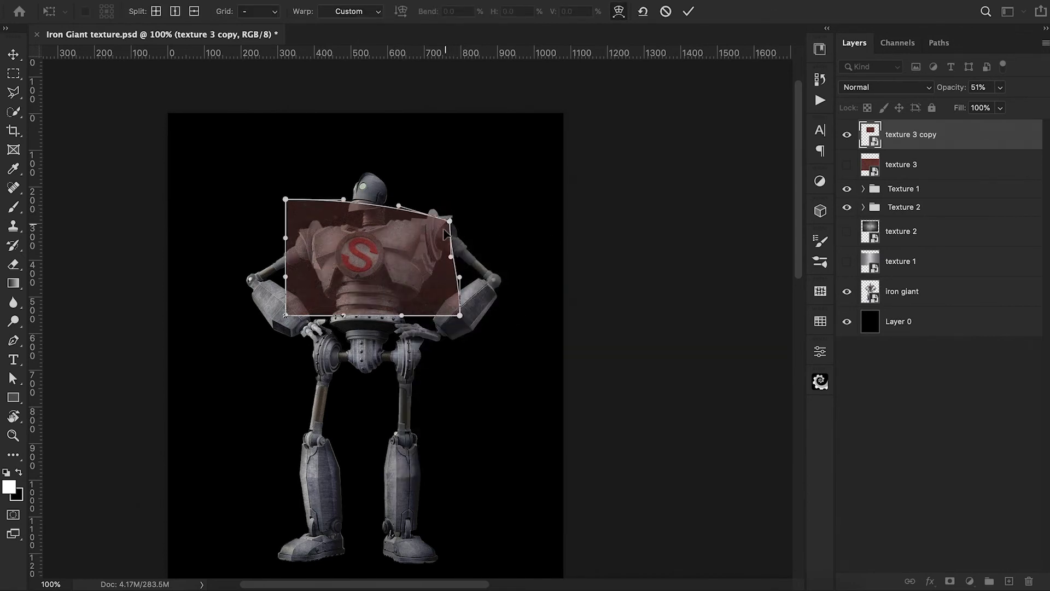
left_click_drag(460, 316, 448, 300)
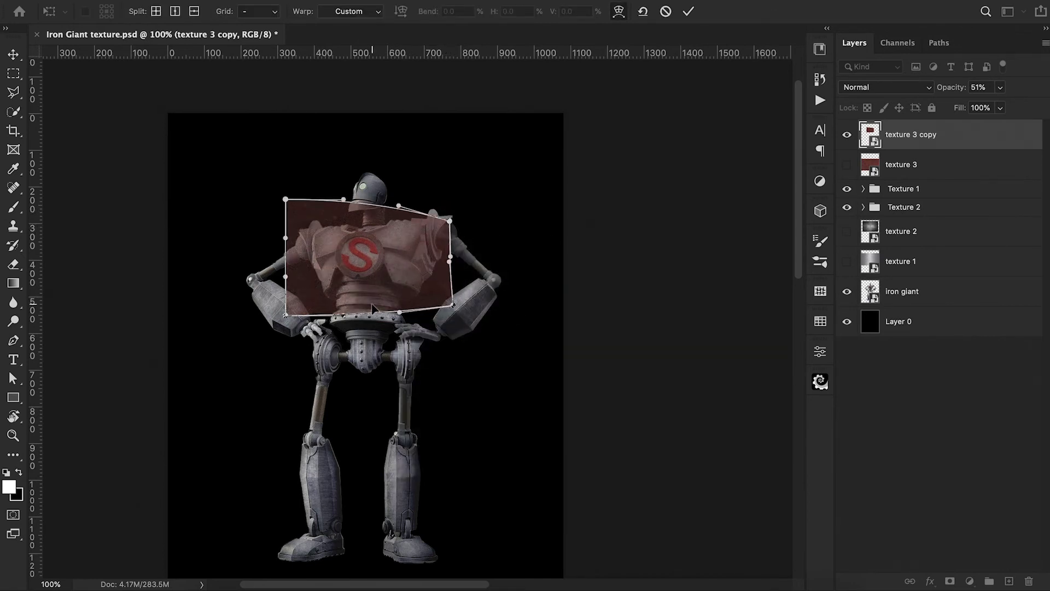
left_click_drag(375, 310, 373, 290)
left_click_drag(448, 300, 440, 302)
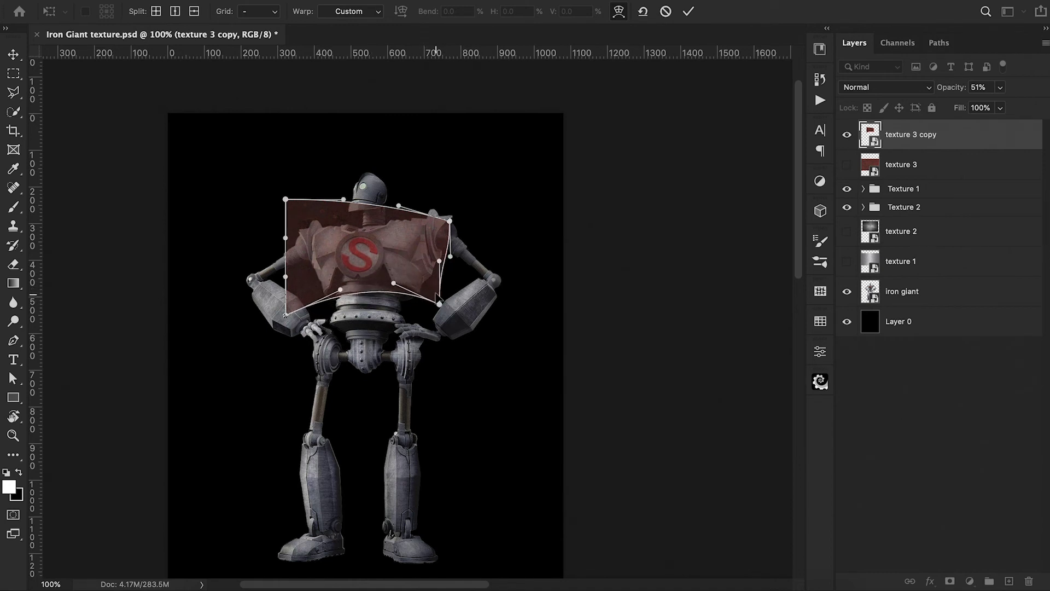
left_click_drag(287, 200, 303, 234)
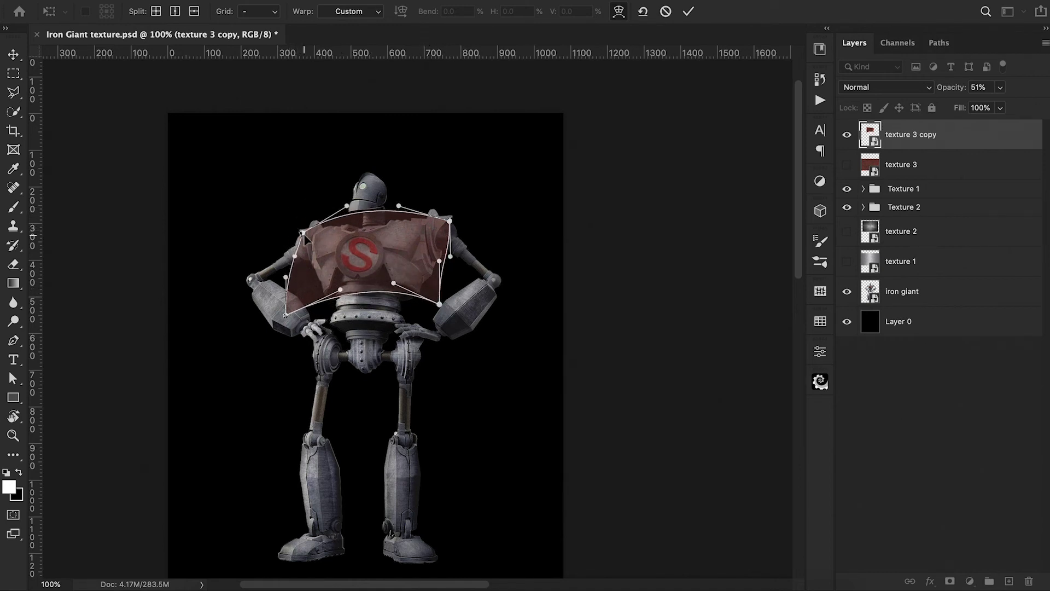
left_click_drag(284, 314, 323, 300)
left_click(689, 10)
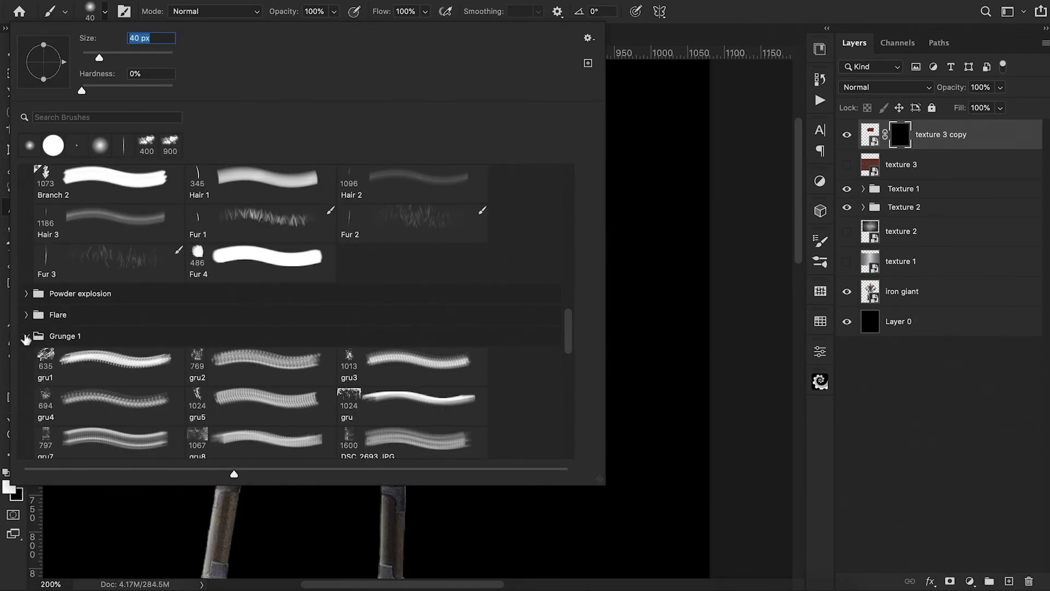
- Choose the gru4 brush from the Grunge 1 set and reduce it to 45 px
left_click(268, 362)
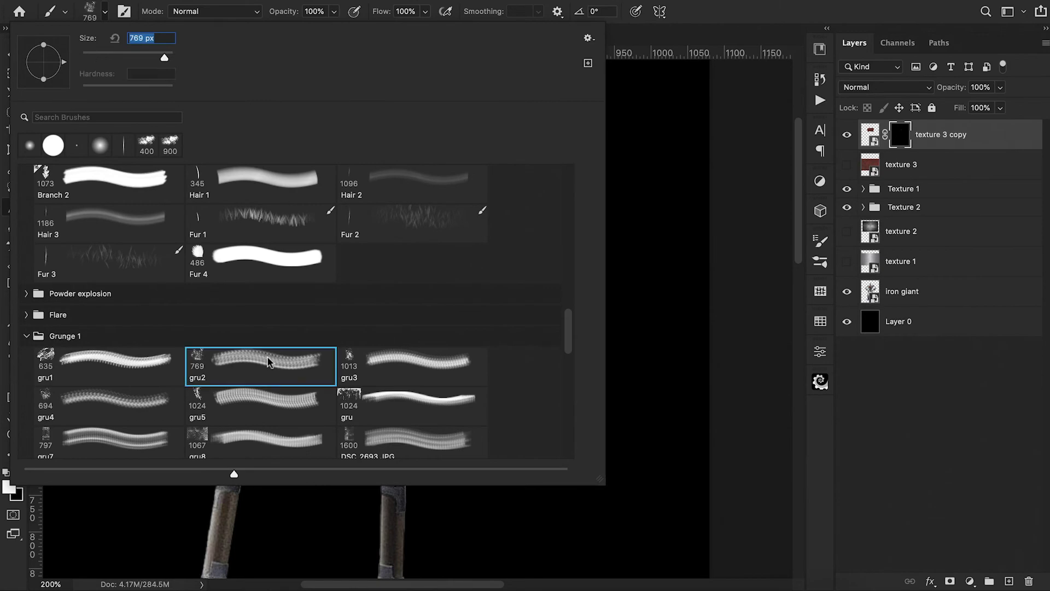
left_click(134, 400)
left_click(621, 273)
key("bracketleft")
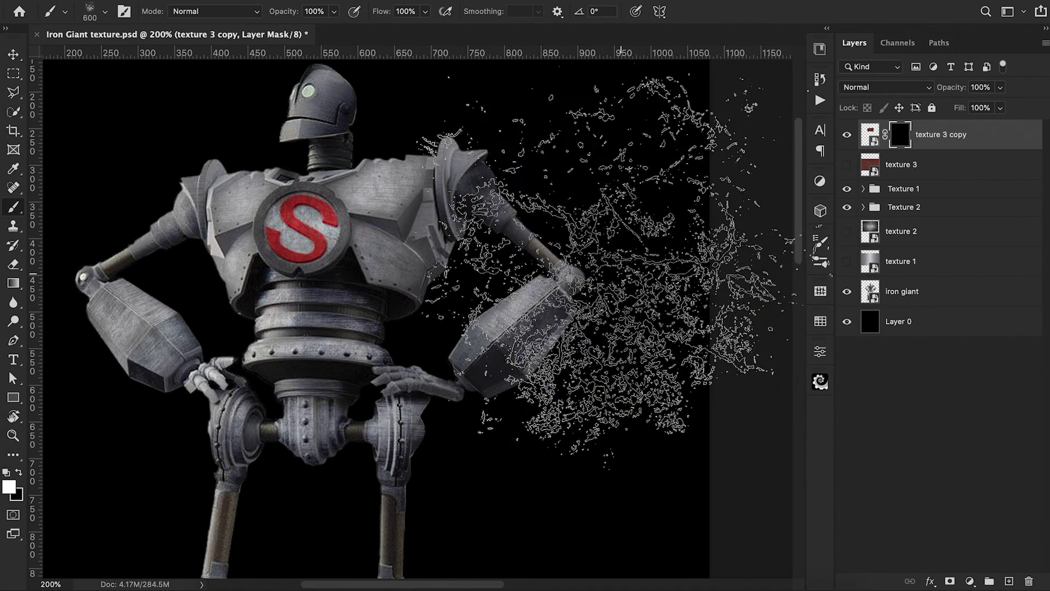
key("bracketleft")
key("bracketleft")
key("bracketleft")
key("bracketleft")
key("bracketleft")
key("bracketleft")
key("bracketleft")
key("bracketleft")
key("bracketleft")
key("bracketleft")
key("bracketleft")
key("bracketleft")
key("bracketleft")
key("bracketleft")
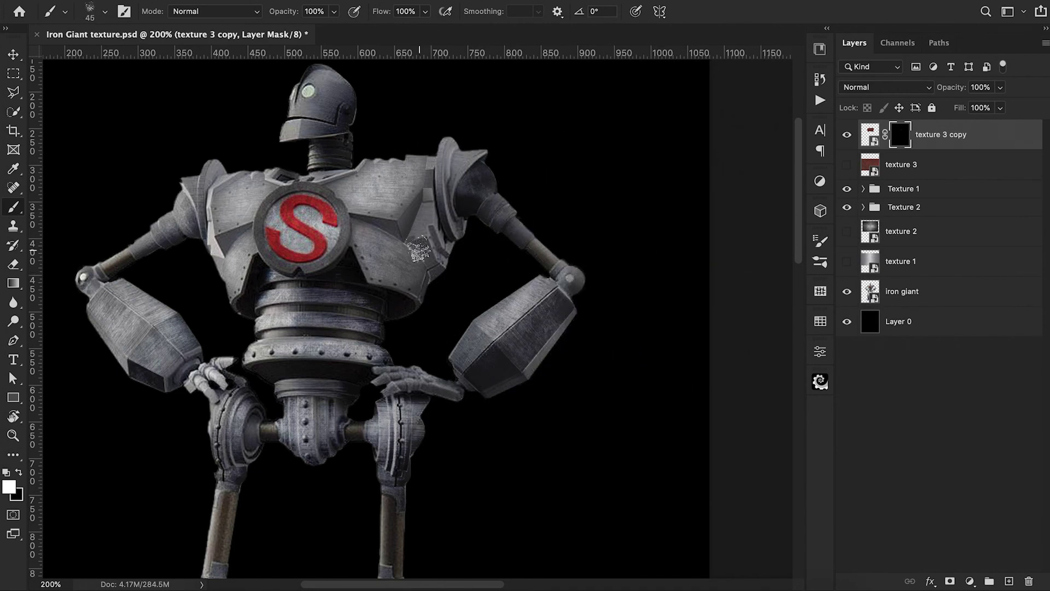
- Stamp rust in white on texture 3 copy's mask across the chest with gru4, and with gru3 at 70% opacity, 70 px and -45°
left_click(368, 241)
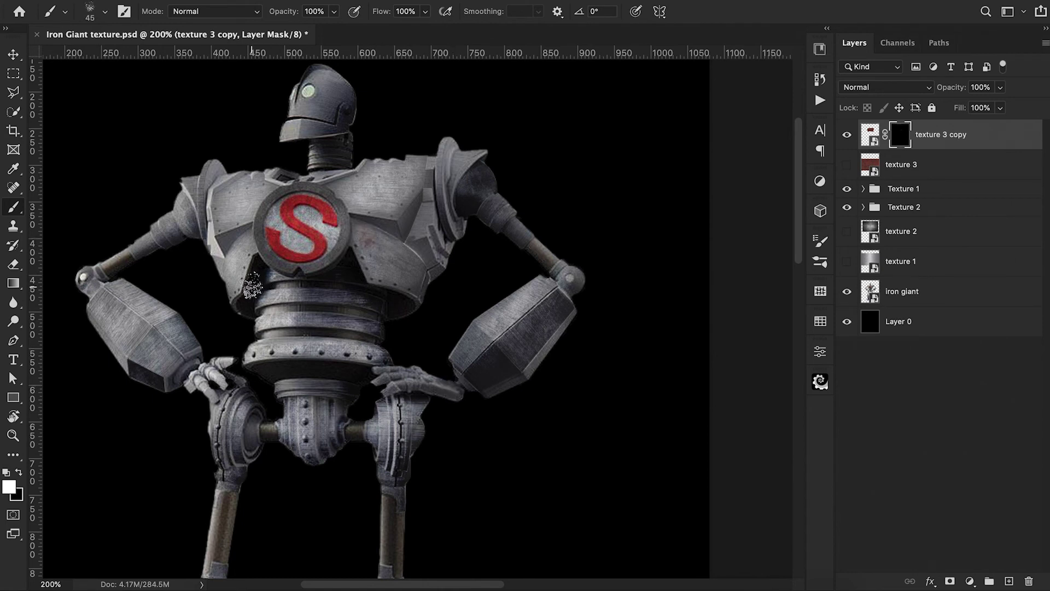
left_click(236, 274)
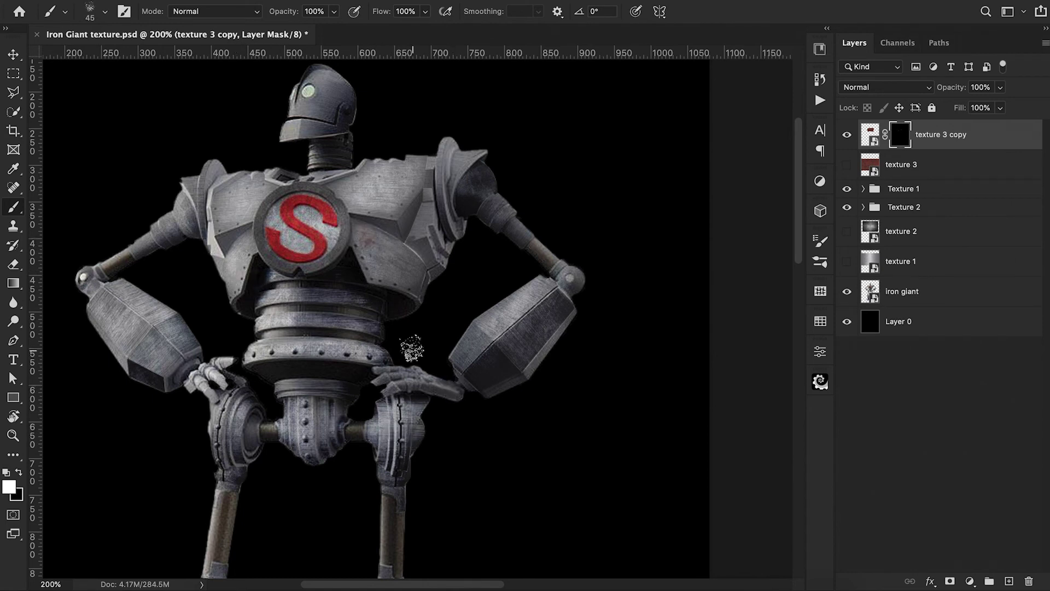
key("7")
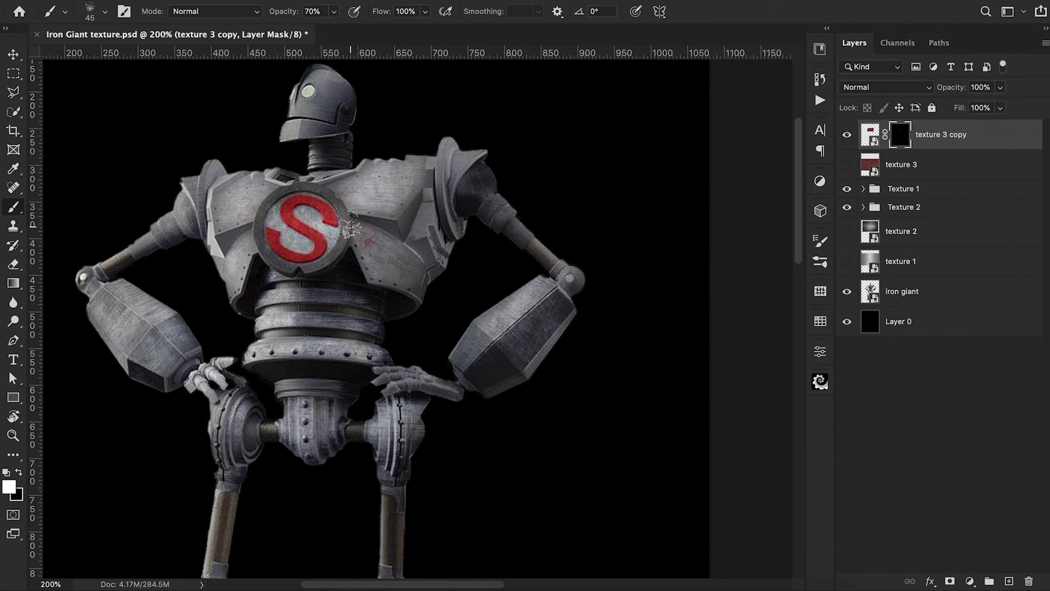
right_click(237, 277)
left_click(394, 241)
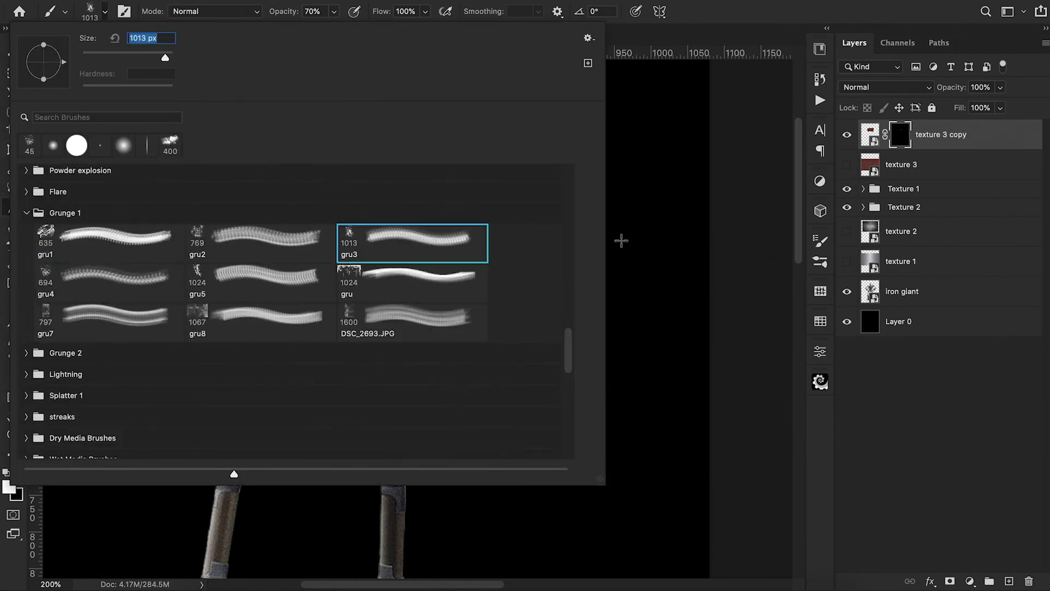
left_click(622, 239)
left_click(238, 203)
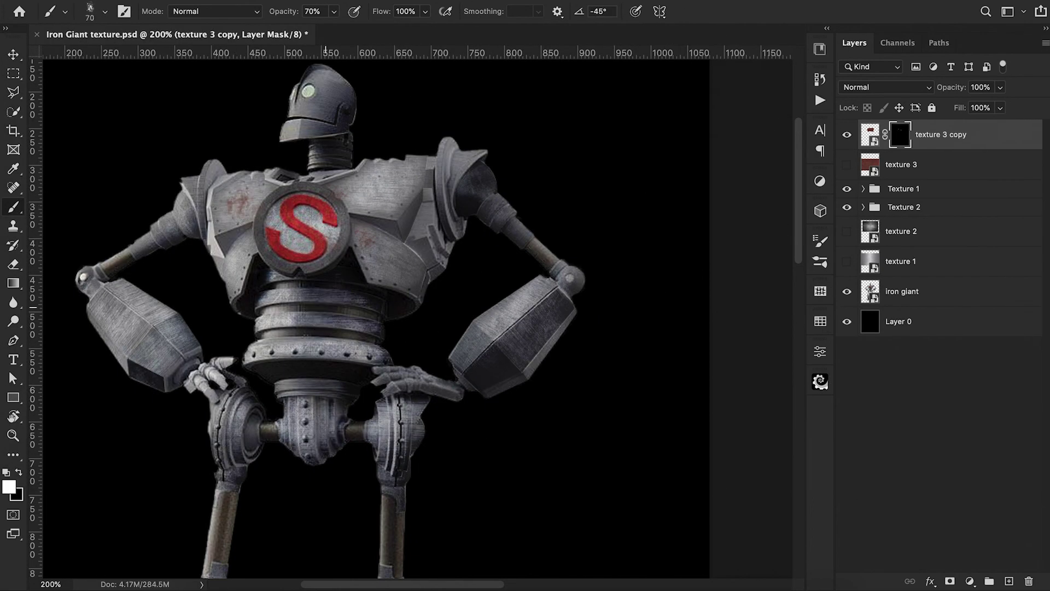
key("super+minus")
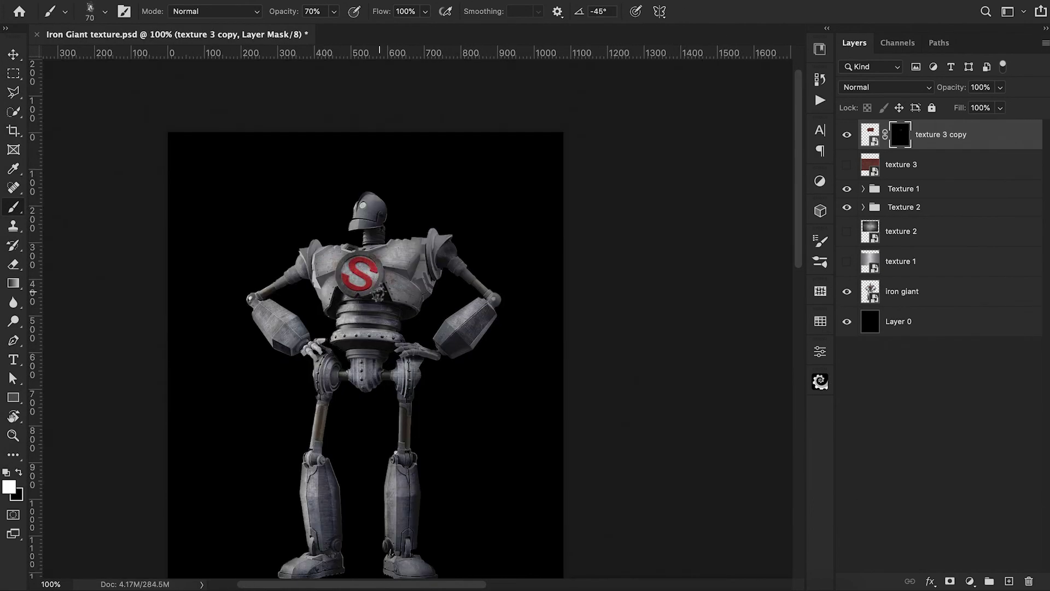
- Undo the last stamp and add smaller 25 px rust marks around the chest emblem, lowering the brush opacity to 40%
key("super+z")
key("super+plus")
key("super+plus")
key("bracketleft")
key("bracketleft")
key("bracketleft")
key("bracketleft")
key("0")
key("bracketleft")
key("bracketleft")
key("bracketleft")
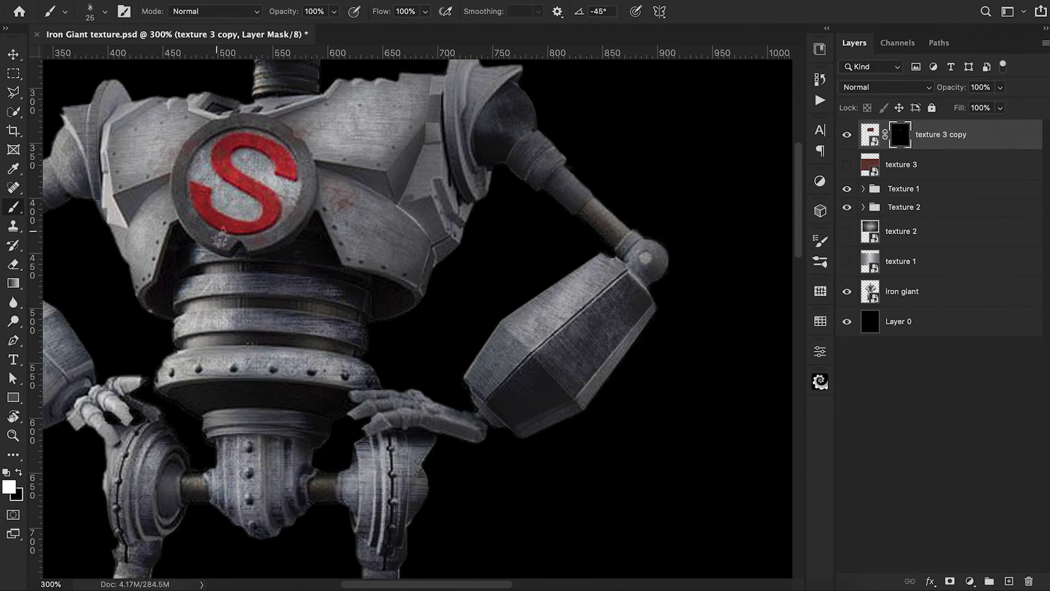
key("4")
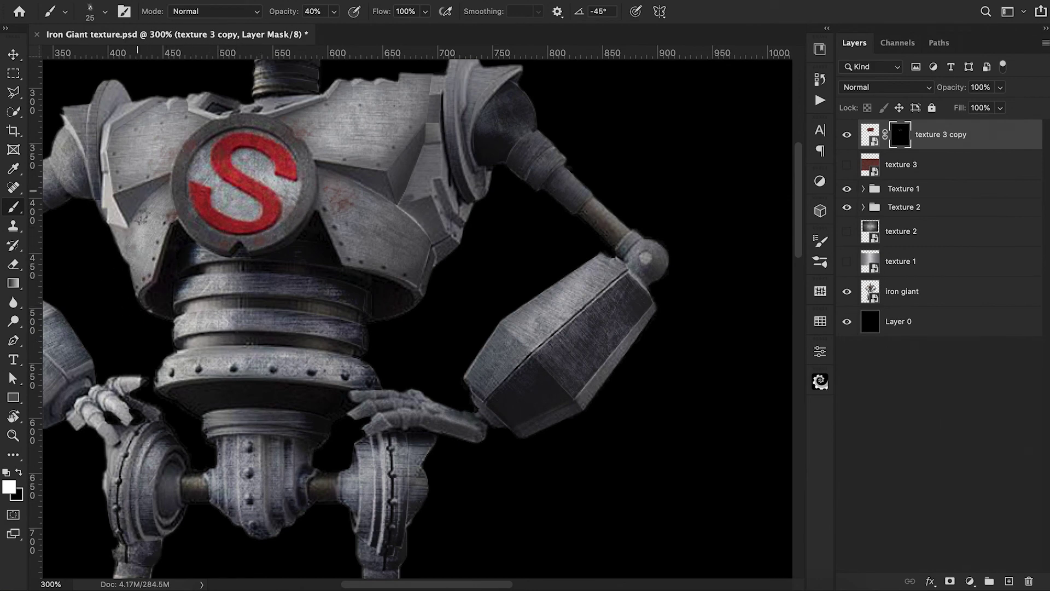
- Set the grunge brush to 60 px at 20% opacity for fainter rust on texture 3 copy's mask
key("super+minus")
key("super+minus")
key("2")
left_click(847, 164)
key("bracketright")
key("bracketright")
key("bracketright")
key("bracketright")
key("bracketright")
key("bracketright")
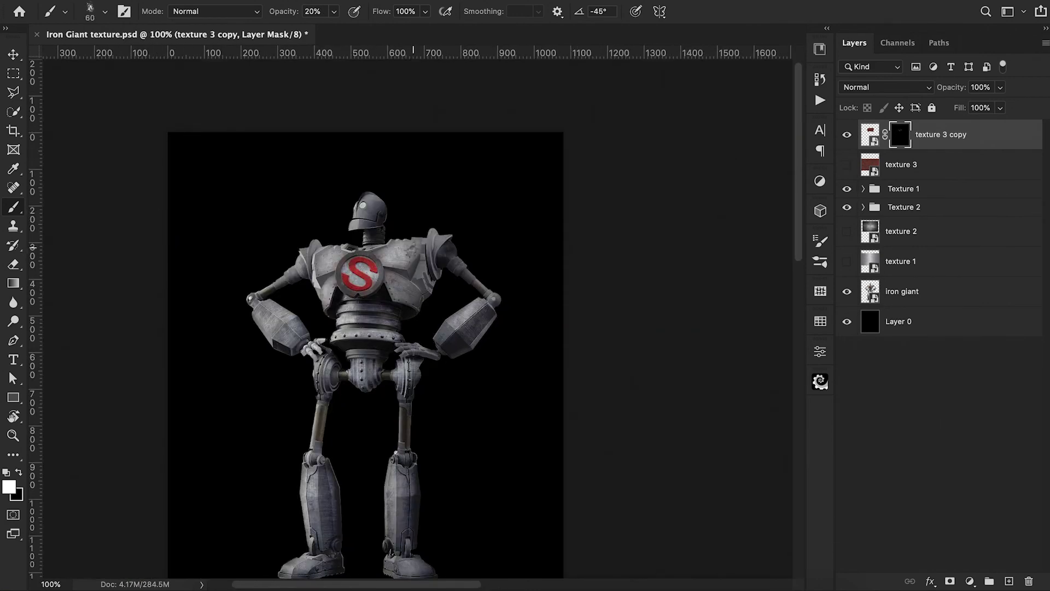
- Add a Hue/Saturation adjustment layer directly above the rust group and clip it to that group
scroll(440, 324, "down", 2)
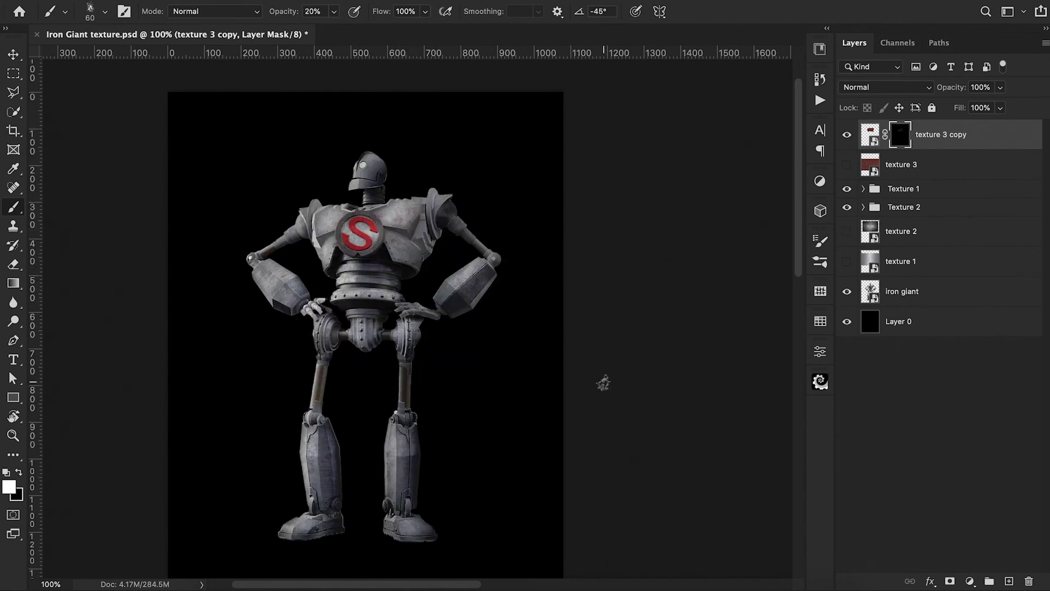
scroll(611, 230, "down", 1)
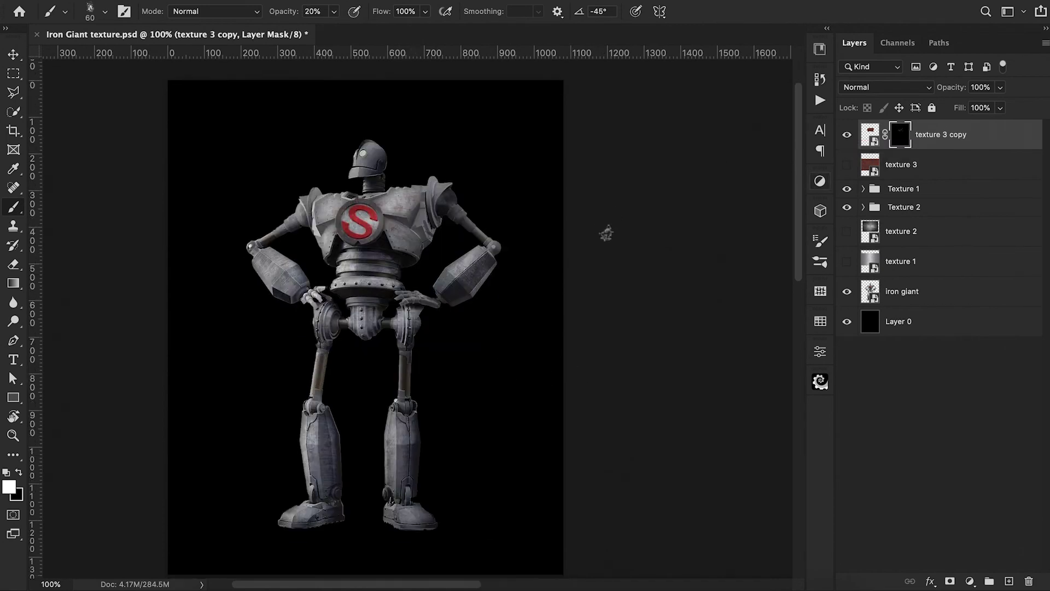
left_click(930, 173)
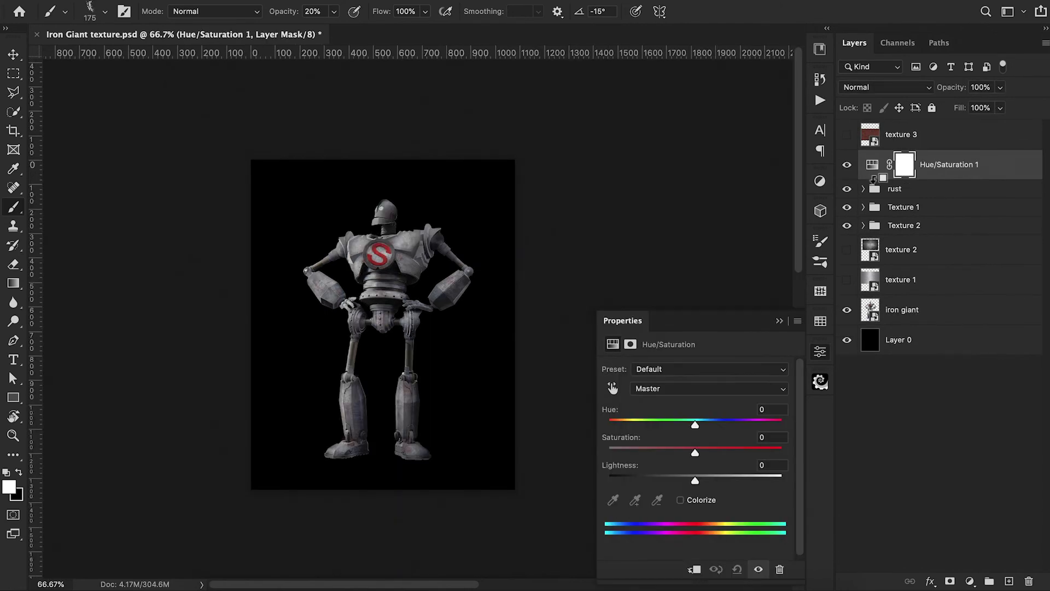
left_click(876, 179, "alt")
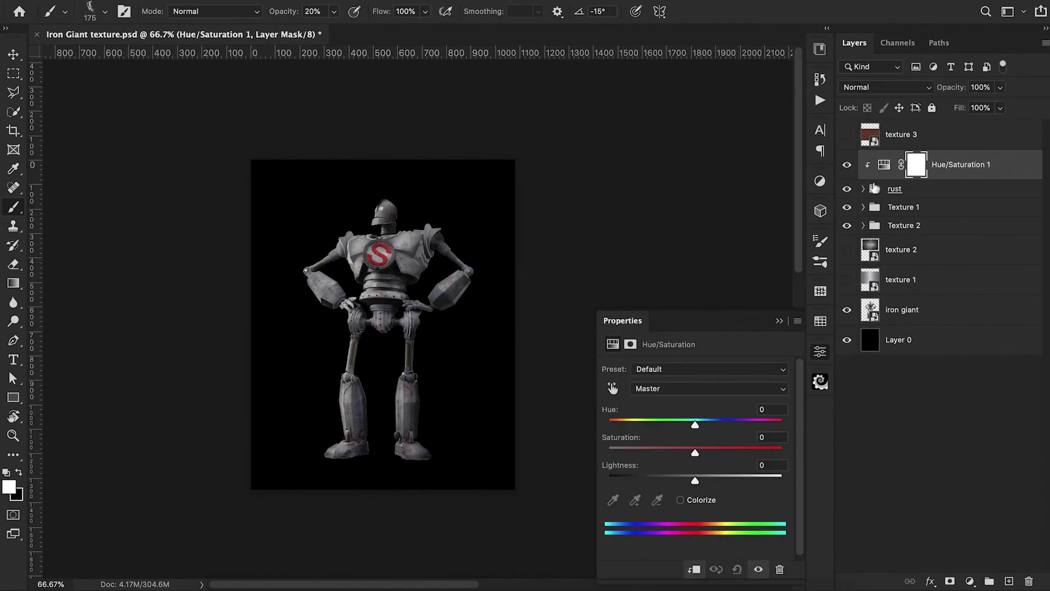
- Set the Reds saturation to -34 in the clipped Hue/Saturation adjustment and close its settings
left_click(673, 389)
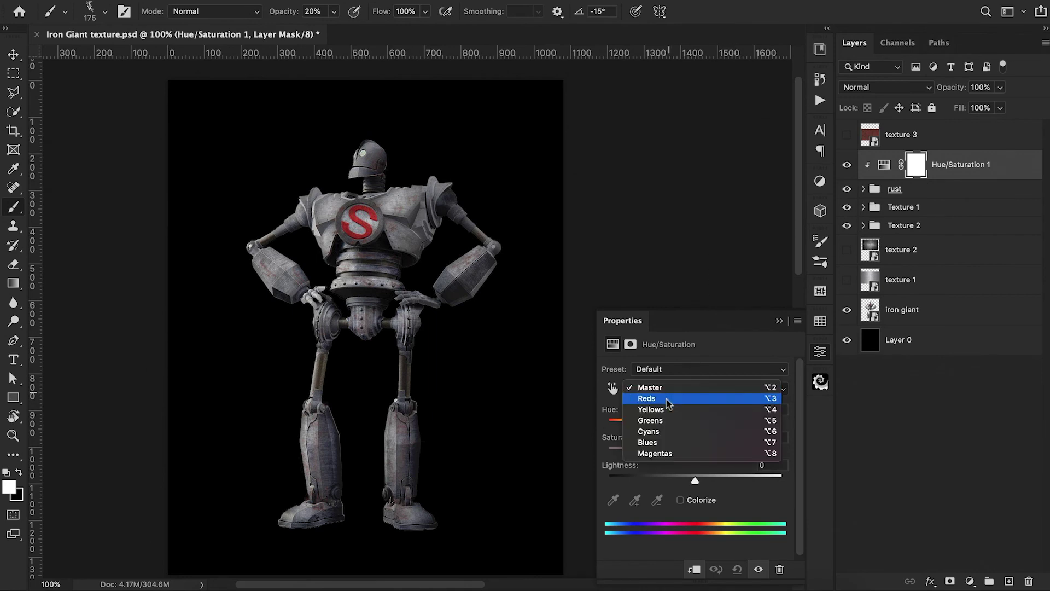
left_click(672, 402)
left_click_drag(697, 452, 666, 455)
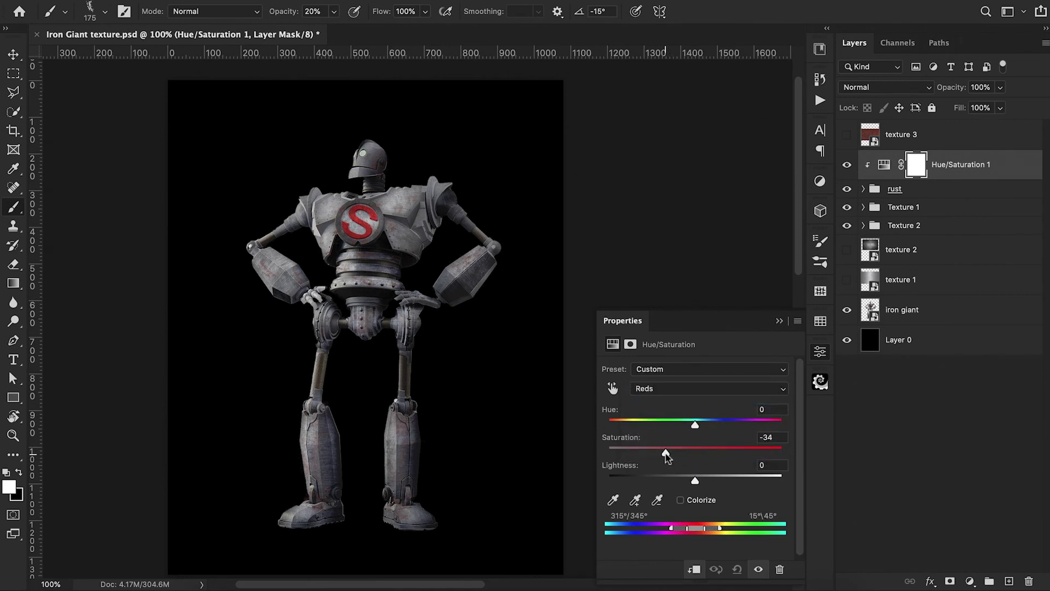
left_click(780, 321)
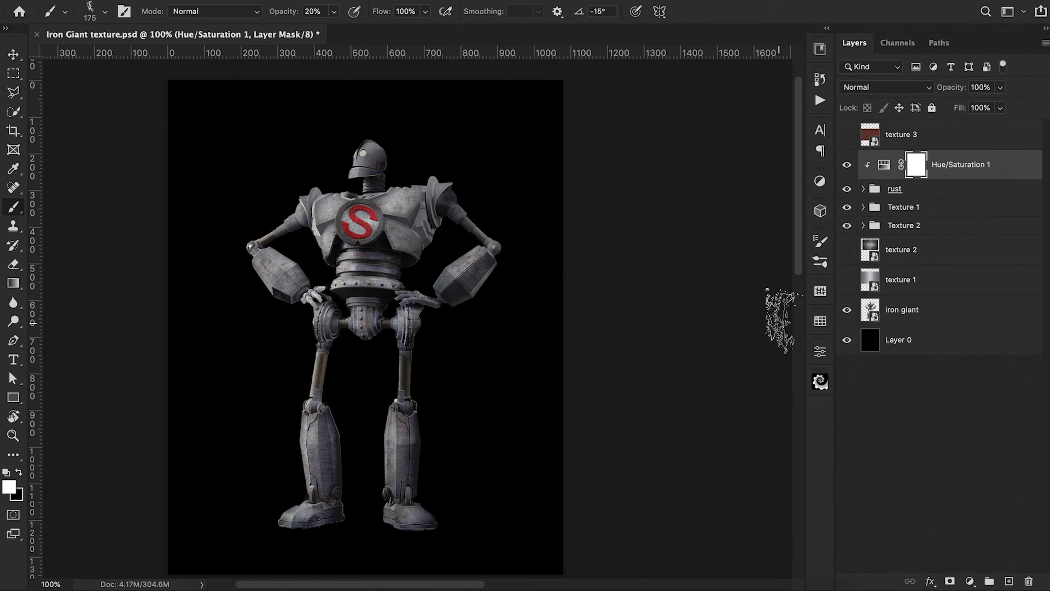
- Hide the textures group and show it again to compare the robot before and after texturing
left_click(847, 158)
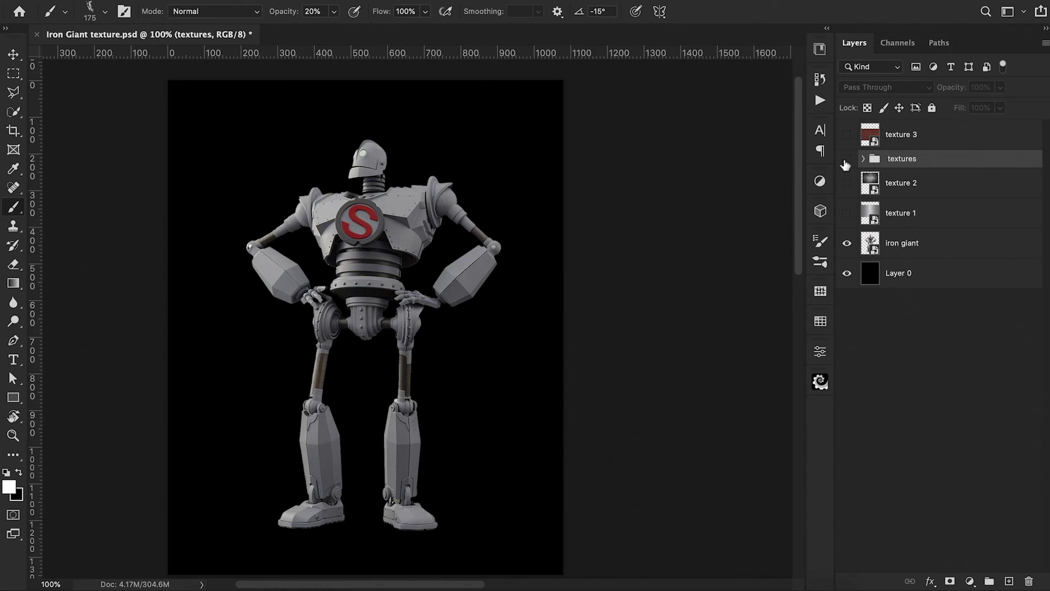
left_click(846, 159)
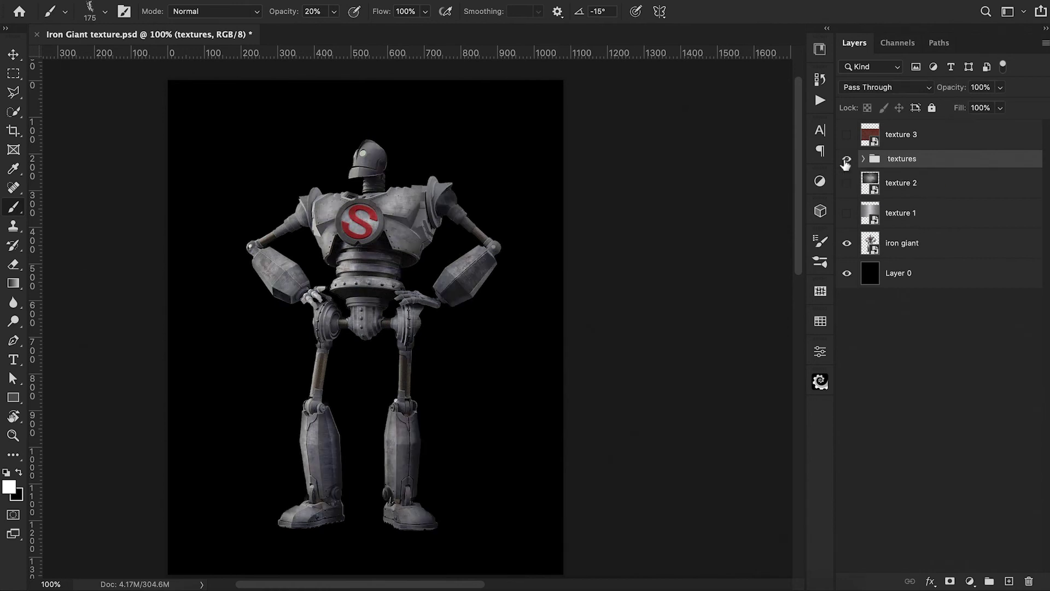